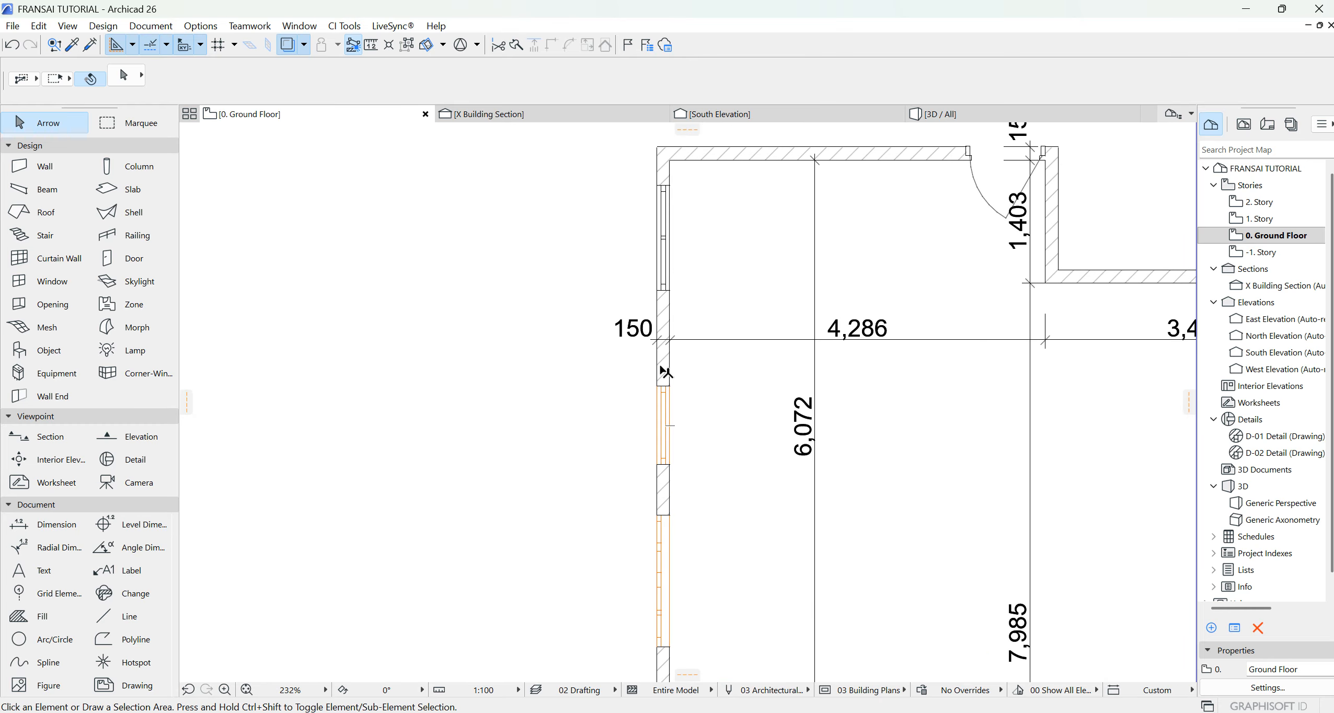
Suspend the grouping of the ground floor walls and select only the left exterior wall.
key(ctrl+a)
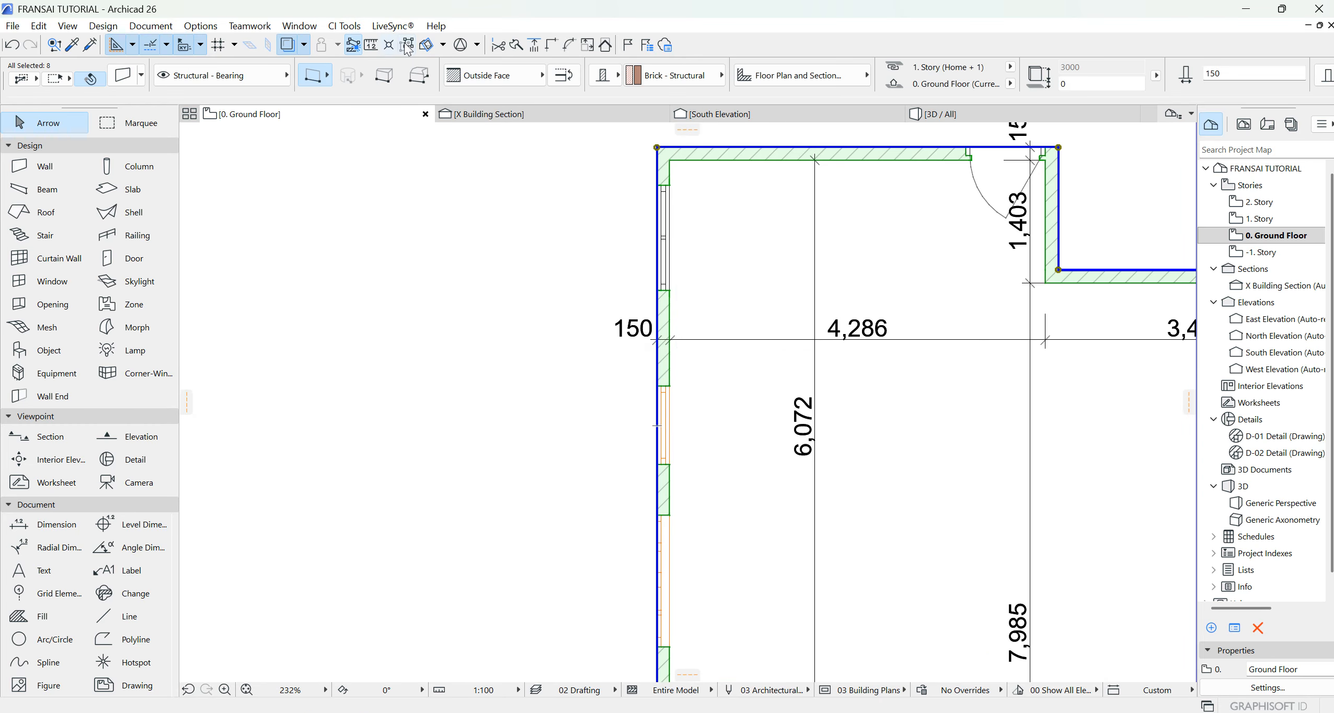
click(407, 46)
click(543, 290)
click(662, 358)
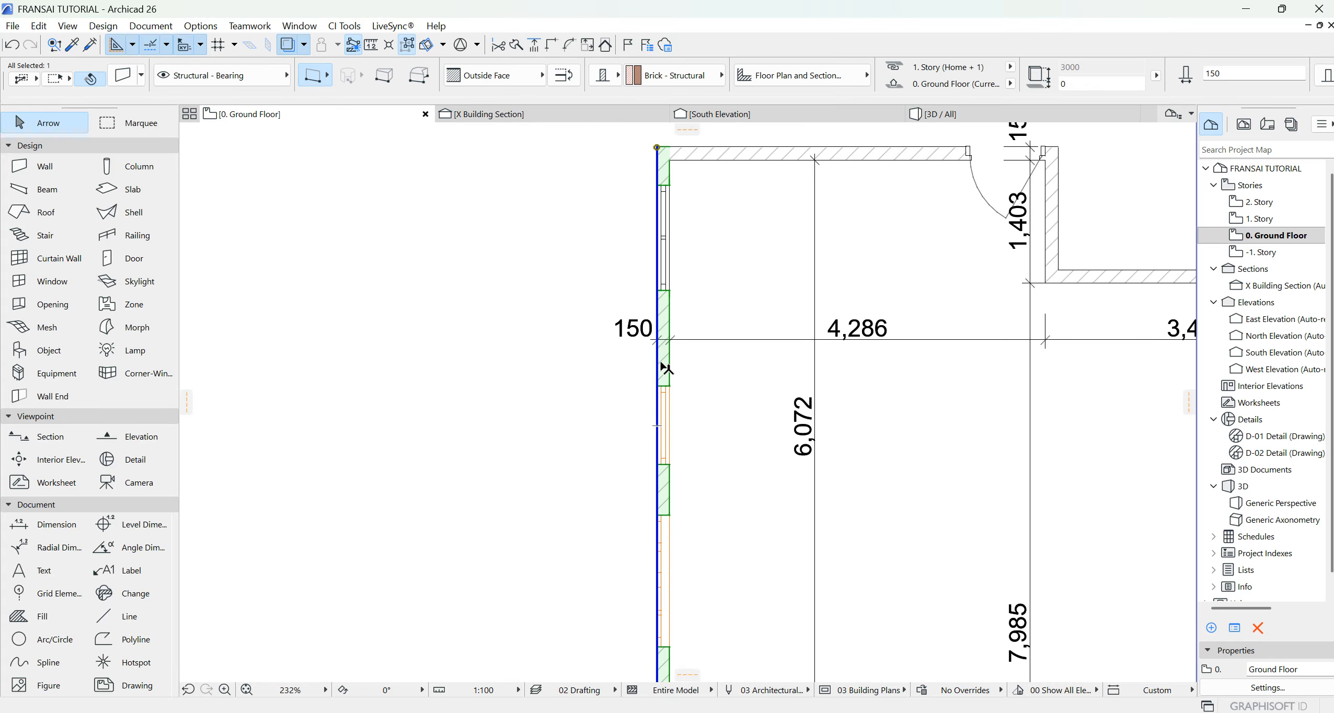
scroll(663, 366, up, 10)
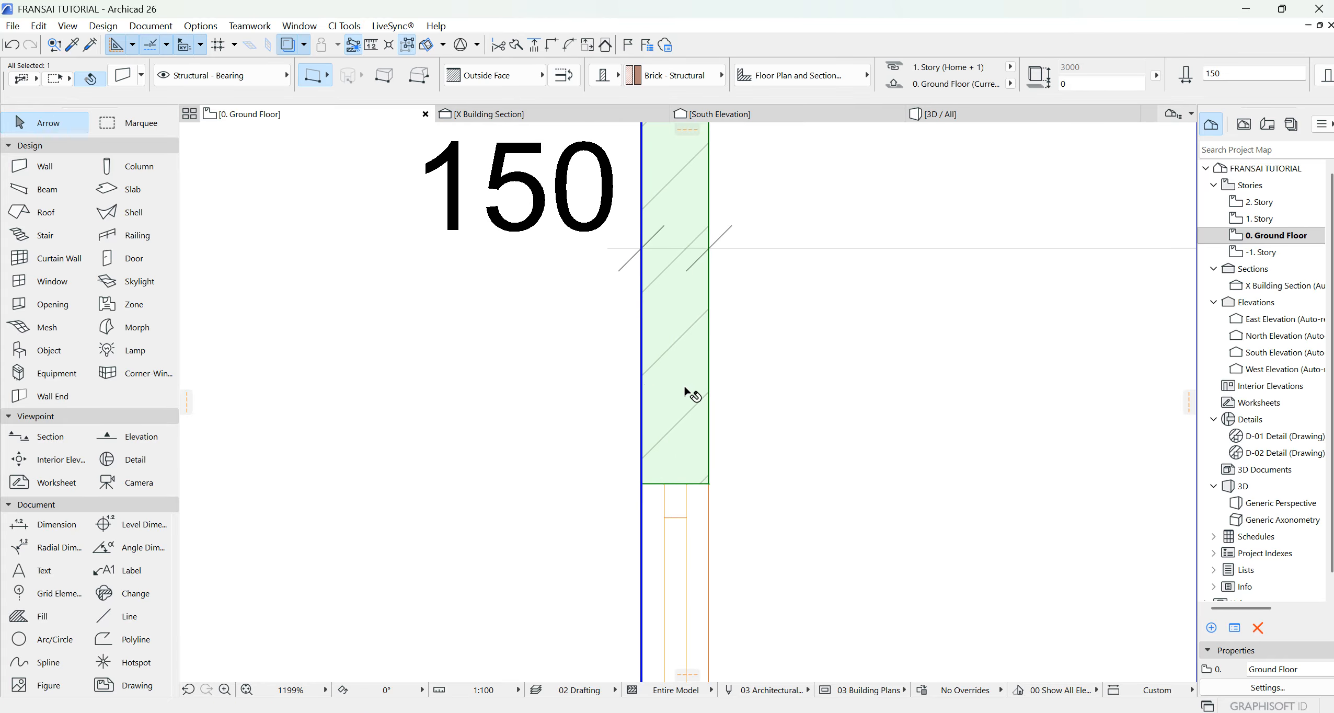
scroll(682, 382, down, 4)
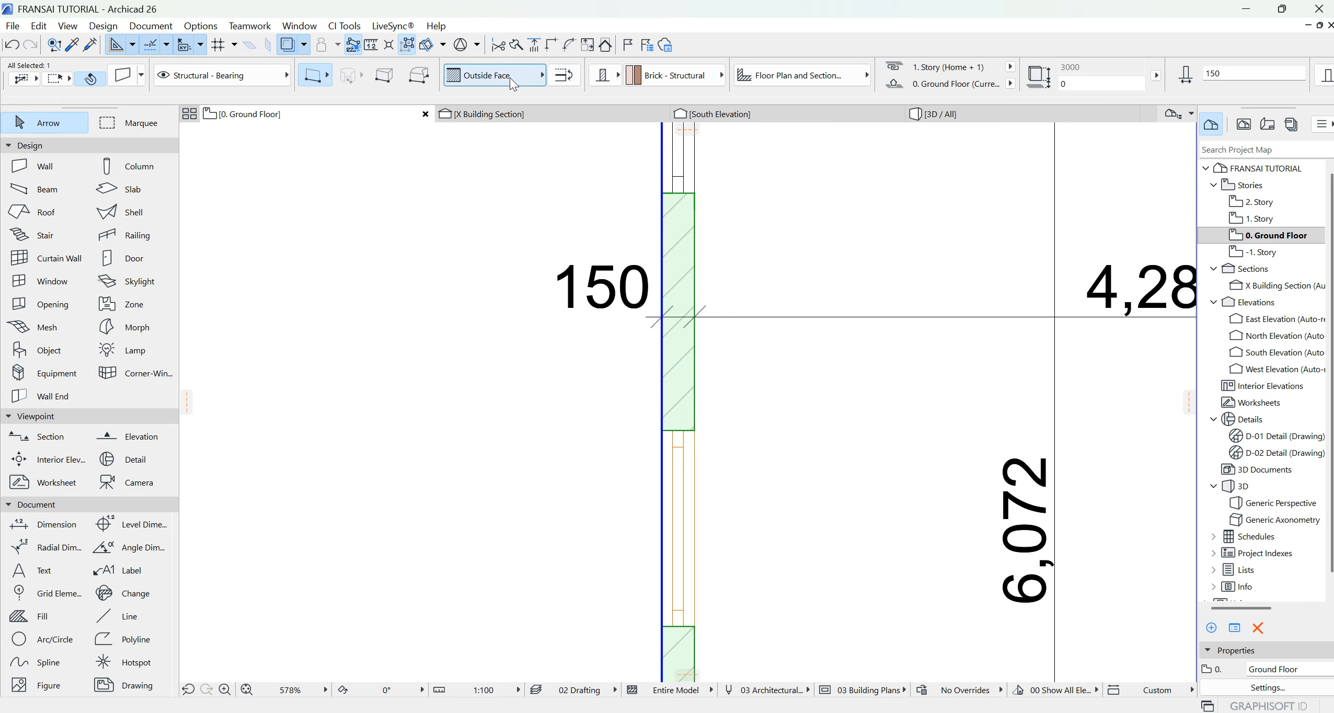
Switch the left exterior wall's reference line to Center and back to Outside Face.
click(526, 75)
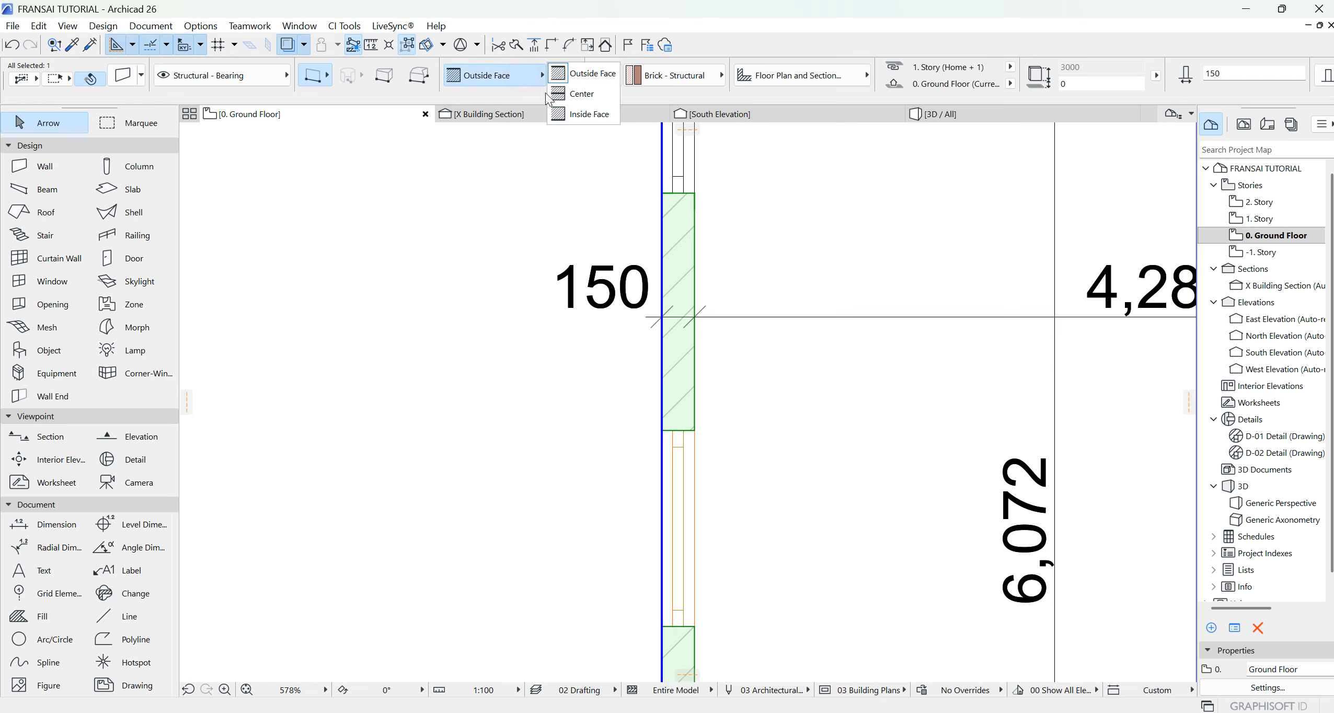
click(586, 94)
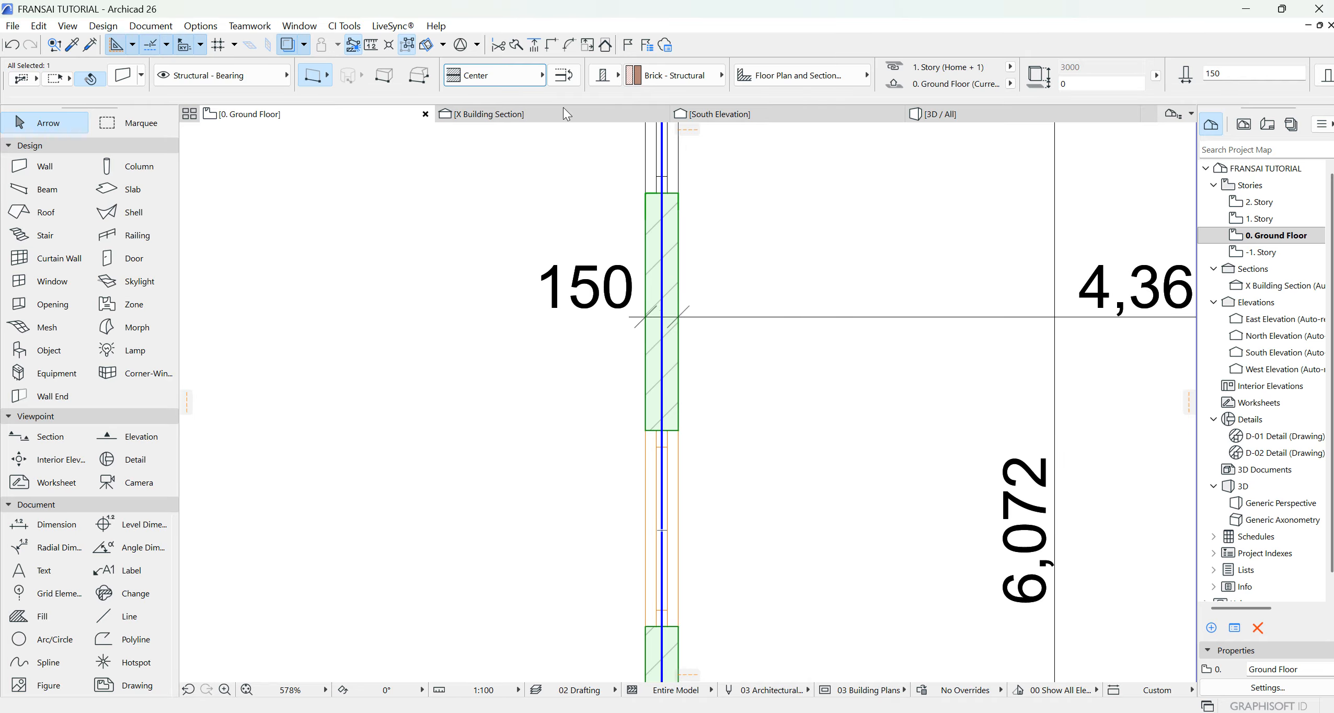
click(535, 78)
click(580, 73)
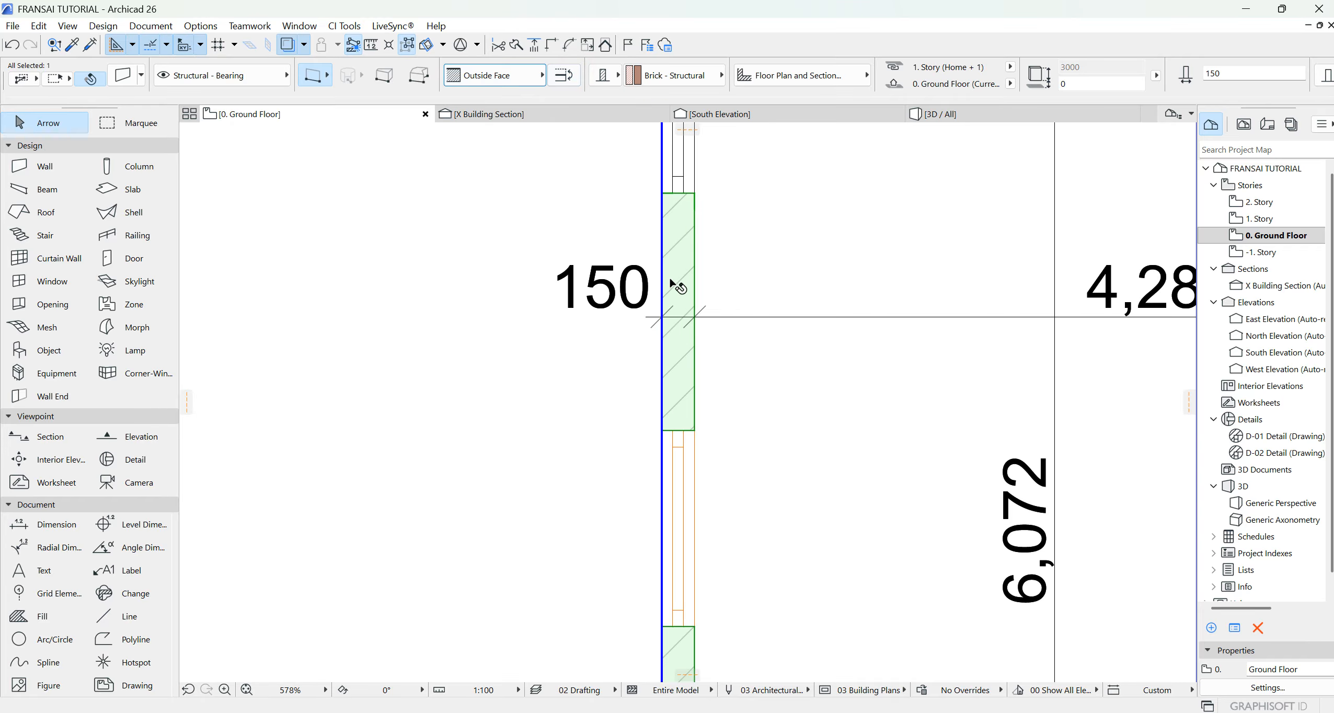
Draw a horizontal line across the thickness of the left exterior wall, from its outer face to its inner face.
scroll(676, 241, up, 3)
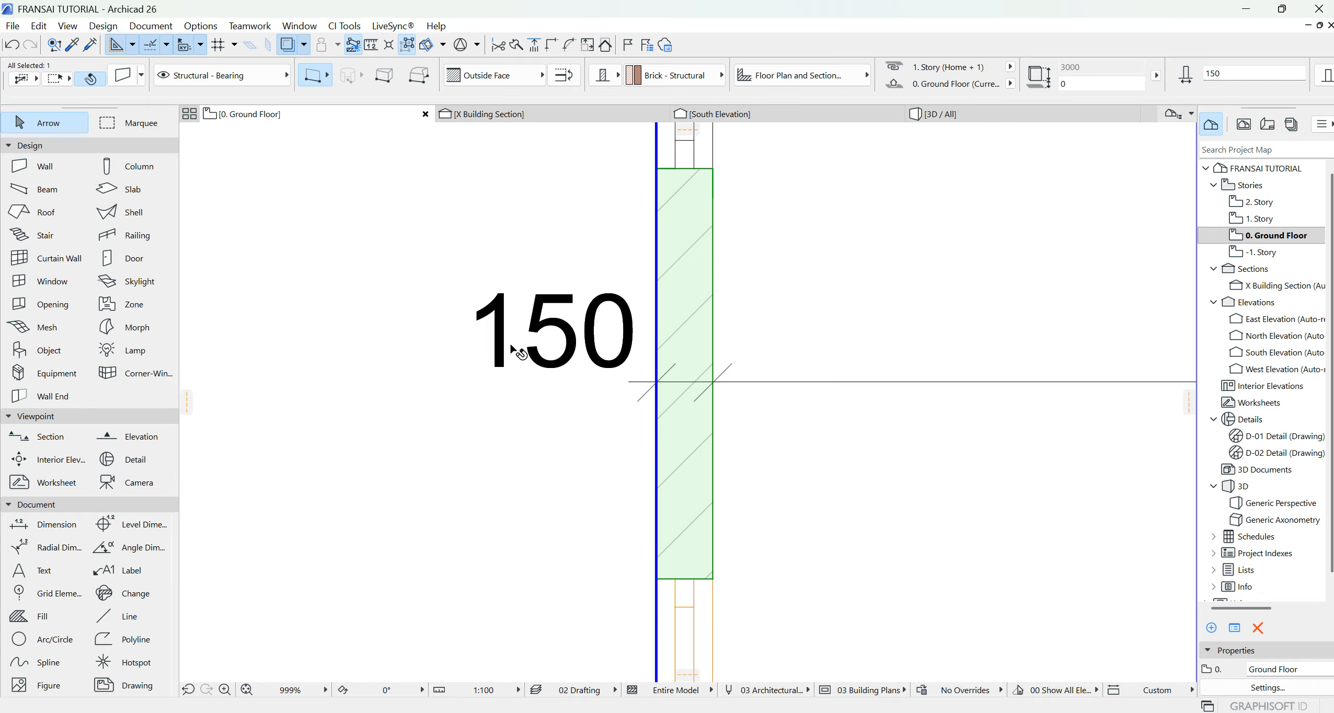
click(497, 416)
click(121, 617)
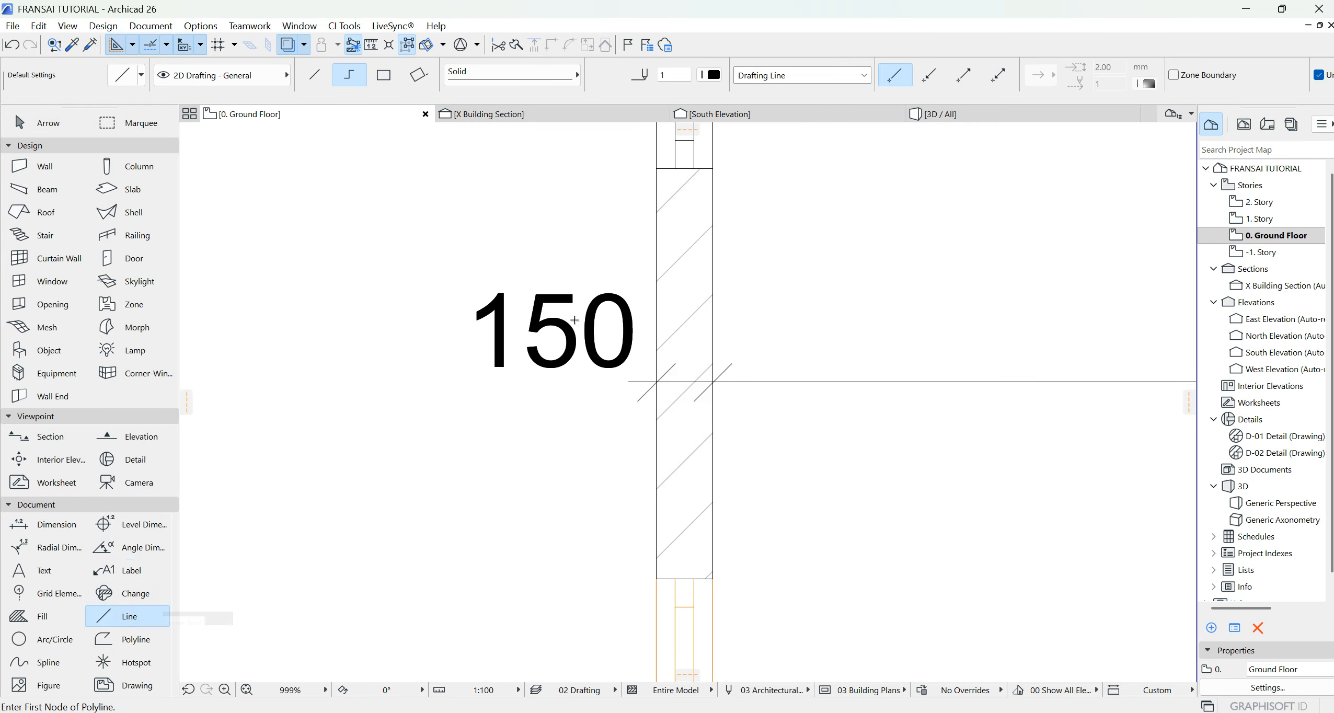
click(656, 233)
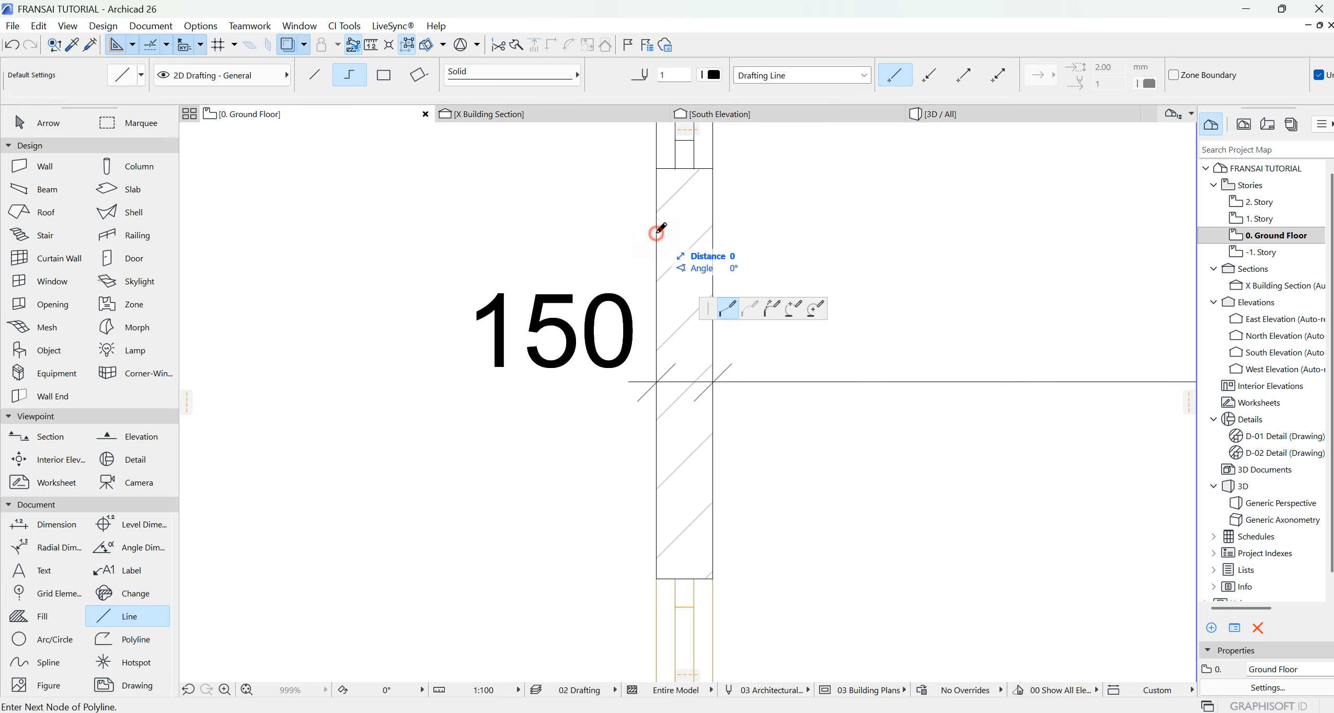
double_click(713, 231)
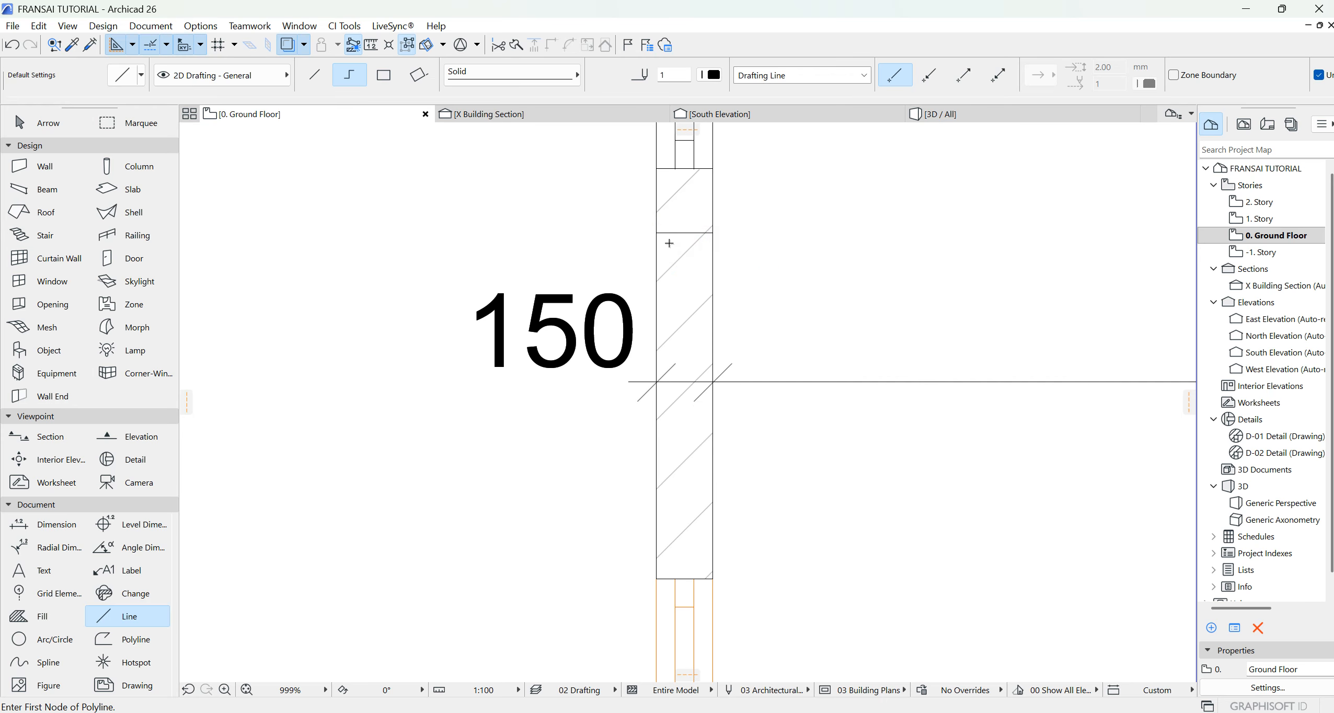
Place a vertical grid element through the midpoint of the line across the left wall, running past the building's top and bottom.
click(47, 595)
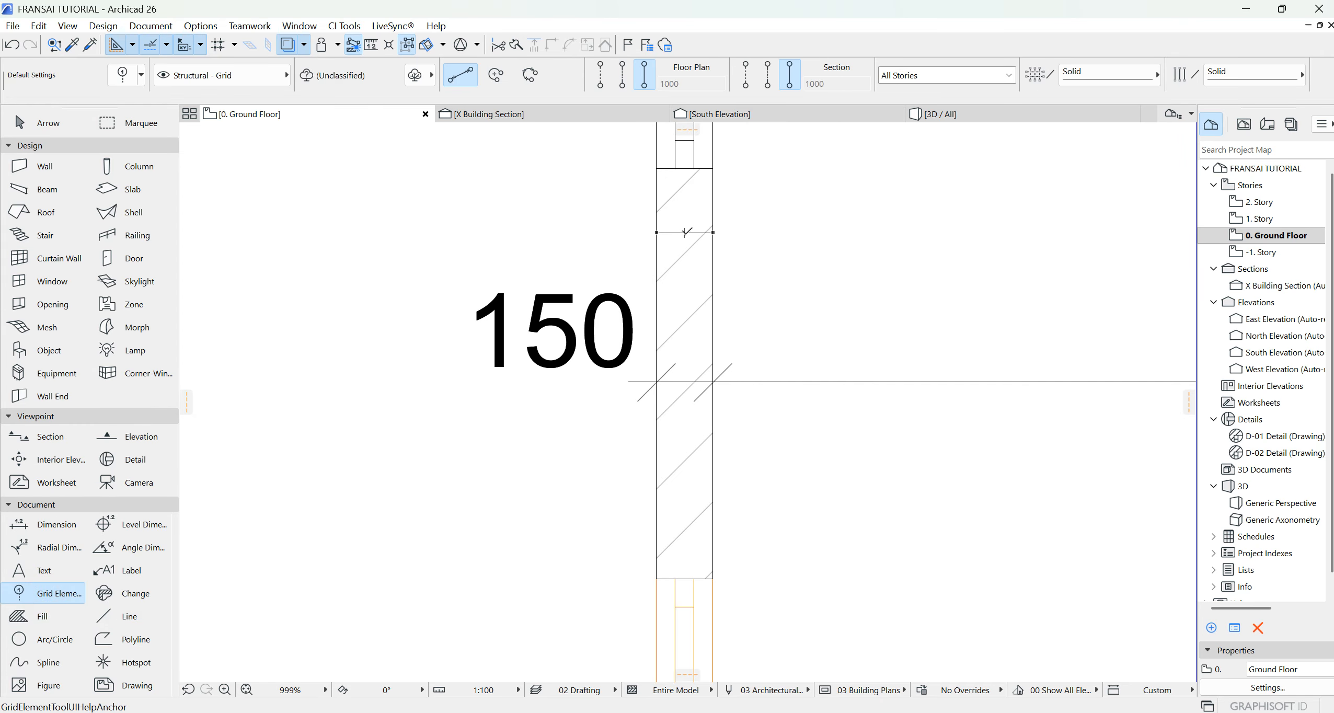
click(685, 232)
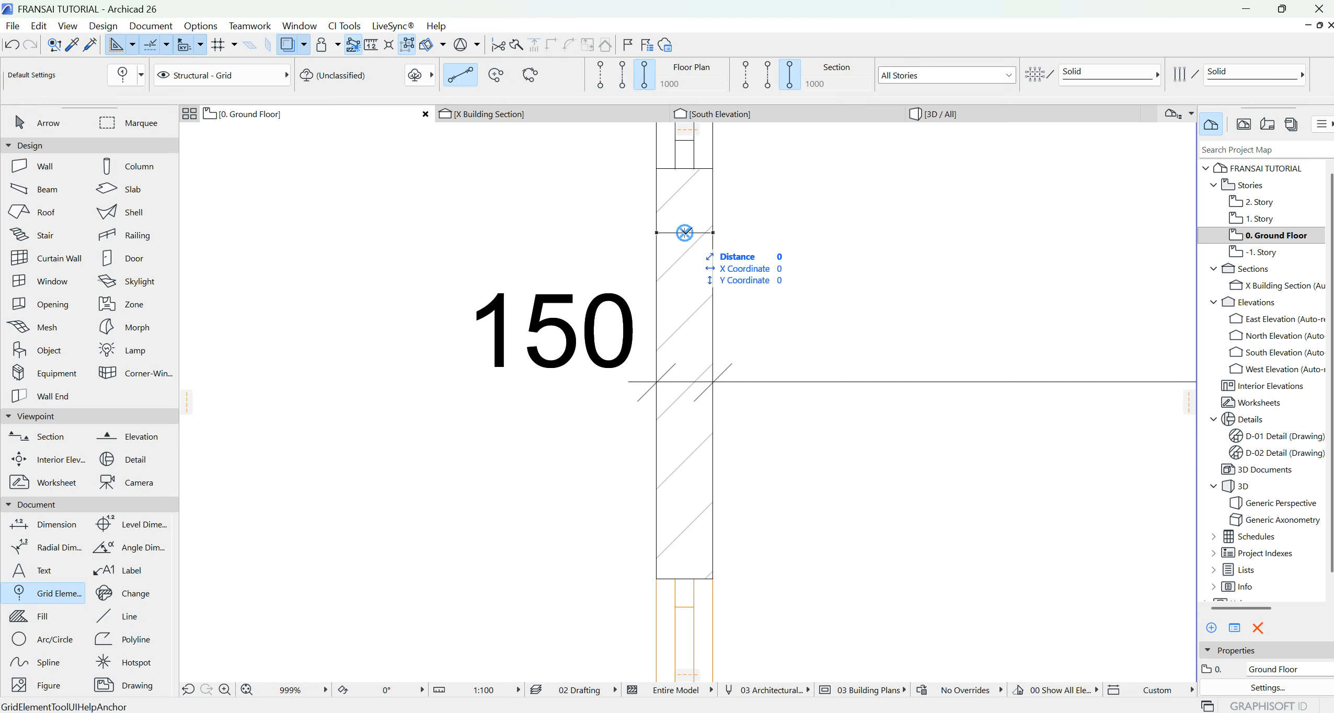
scroll(882, 184, down, 8)
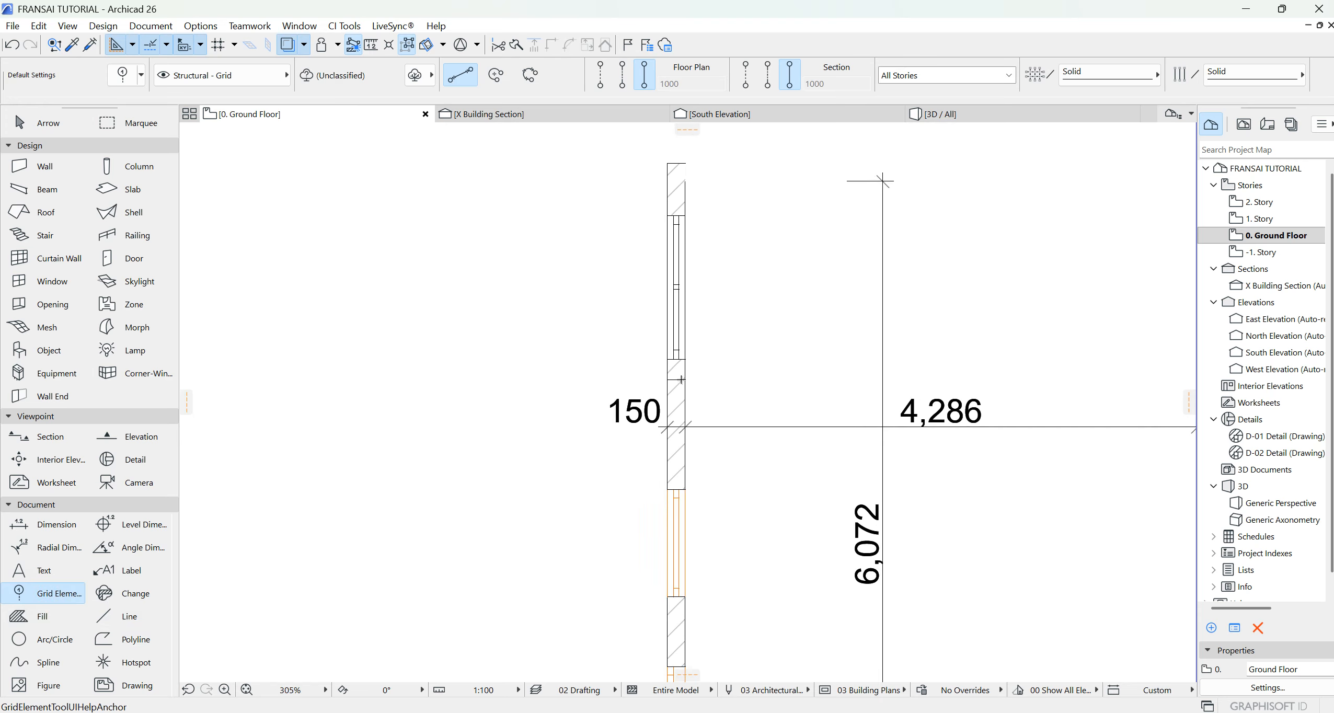
scroll(653, 480, down, 2)
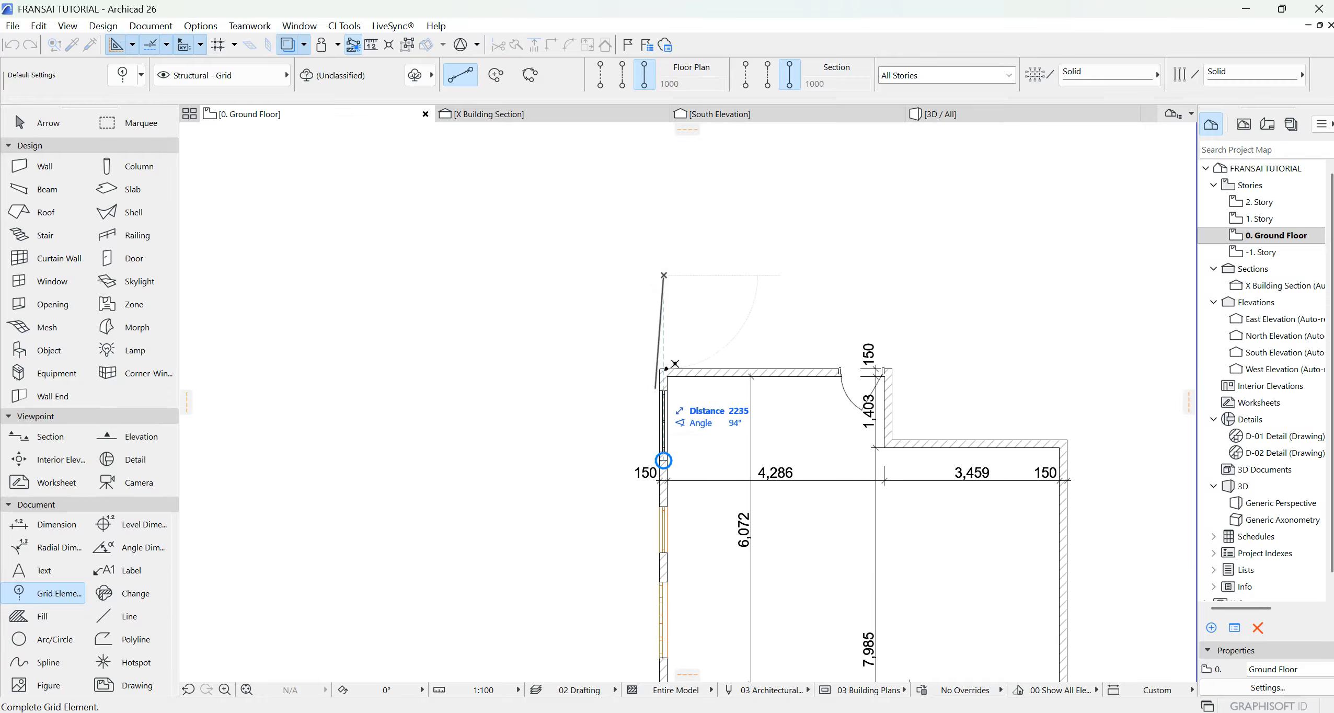
scroll(691, 299, down, 2)
scroll(691, 300, down, 2)
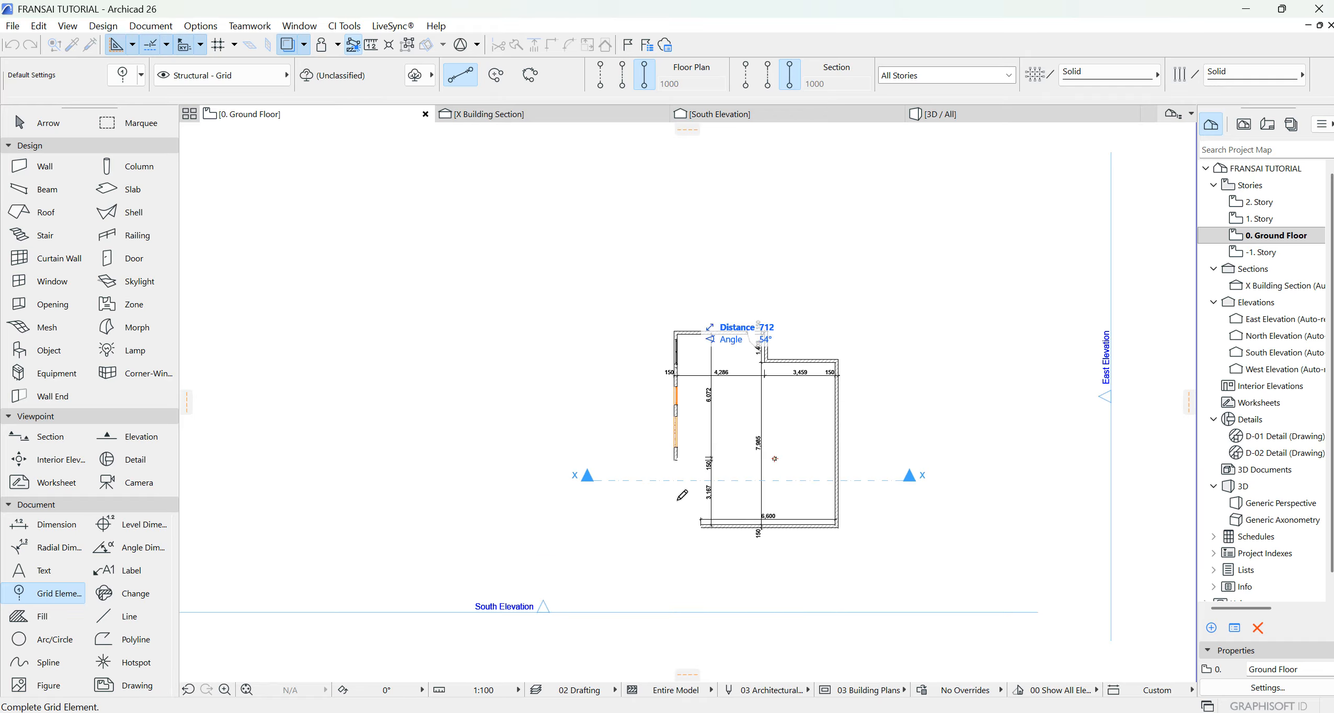
click(676, 573)
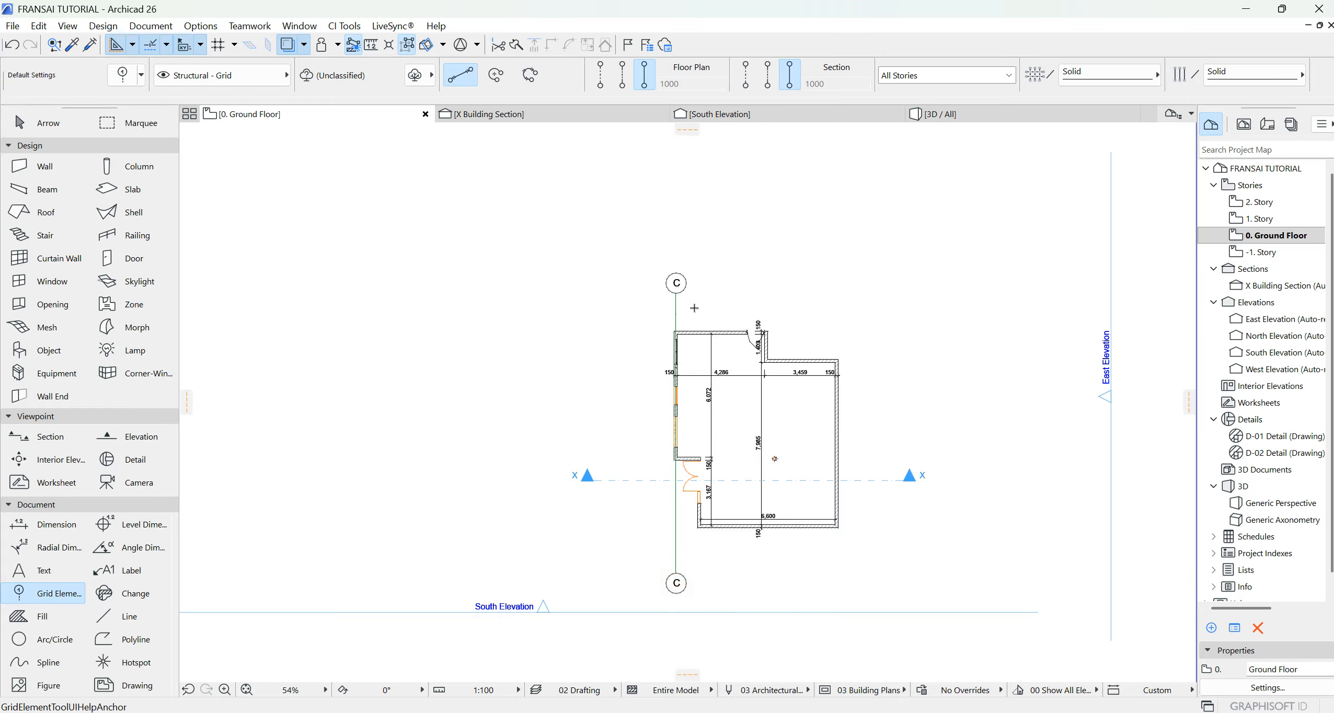
Stretch the upper end of the vertical grid line farther above the building.
scroll(695, 308, up, 2)
key(Escape)
double_click(669, 287)
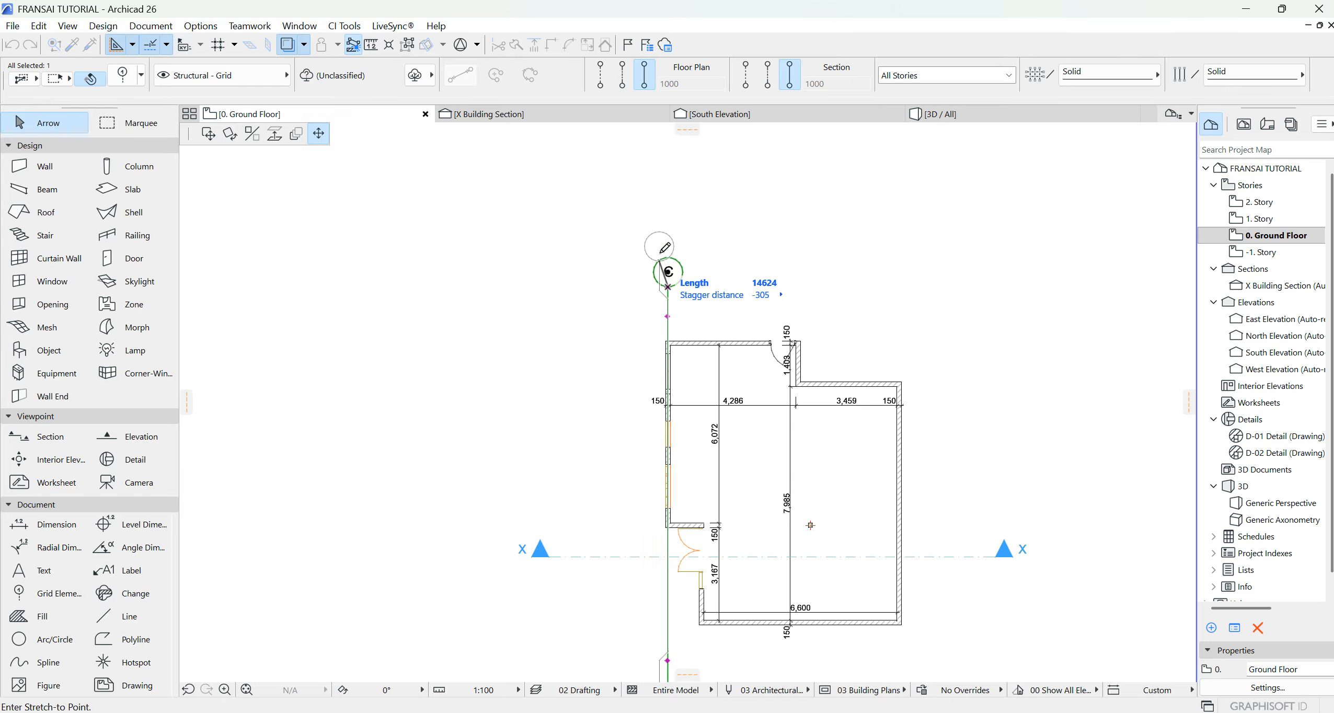
click(670, 255)
click(617, 351)
scroll(671, 315, down, 3)
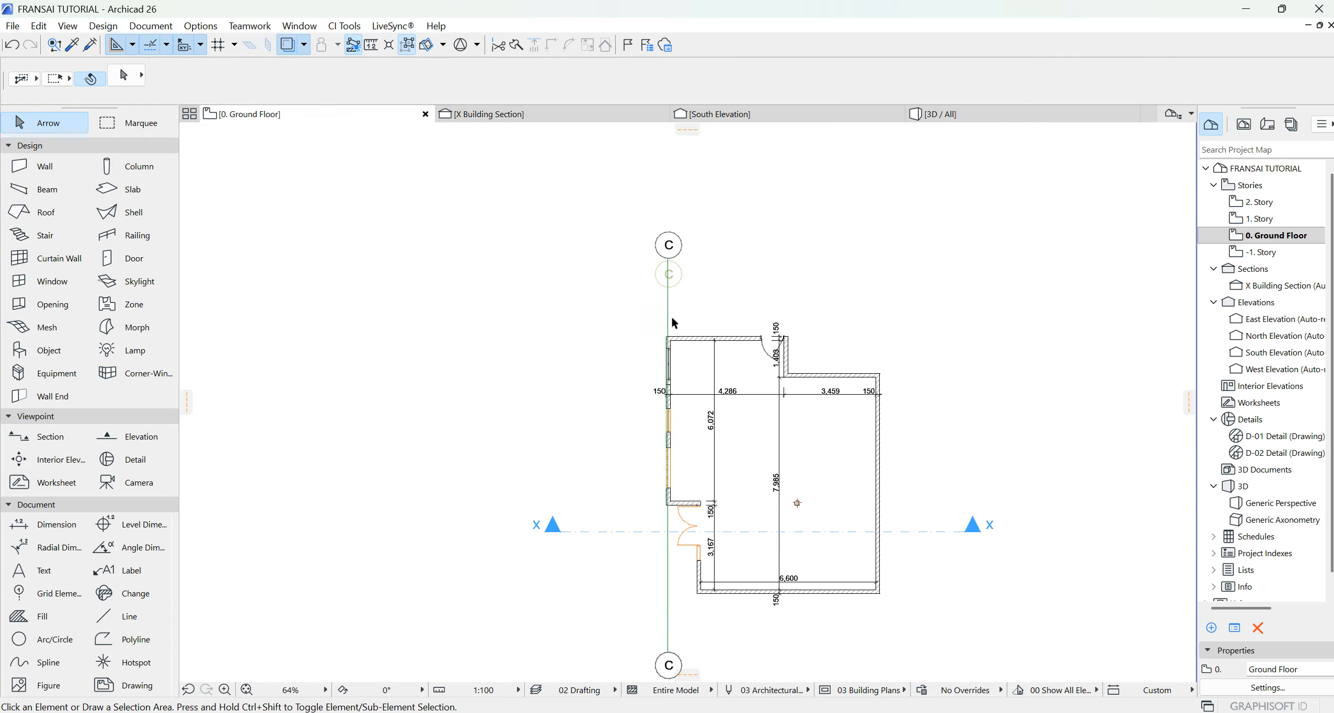
Use Drag Multiple Copies to copy the grid line 1145 mm to the right, onto the recessed wall beside the double door.
scroll(680, 502, up, 3)
scroll(671, 529, down, 2)
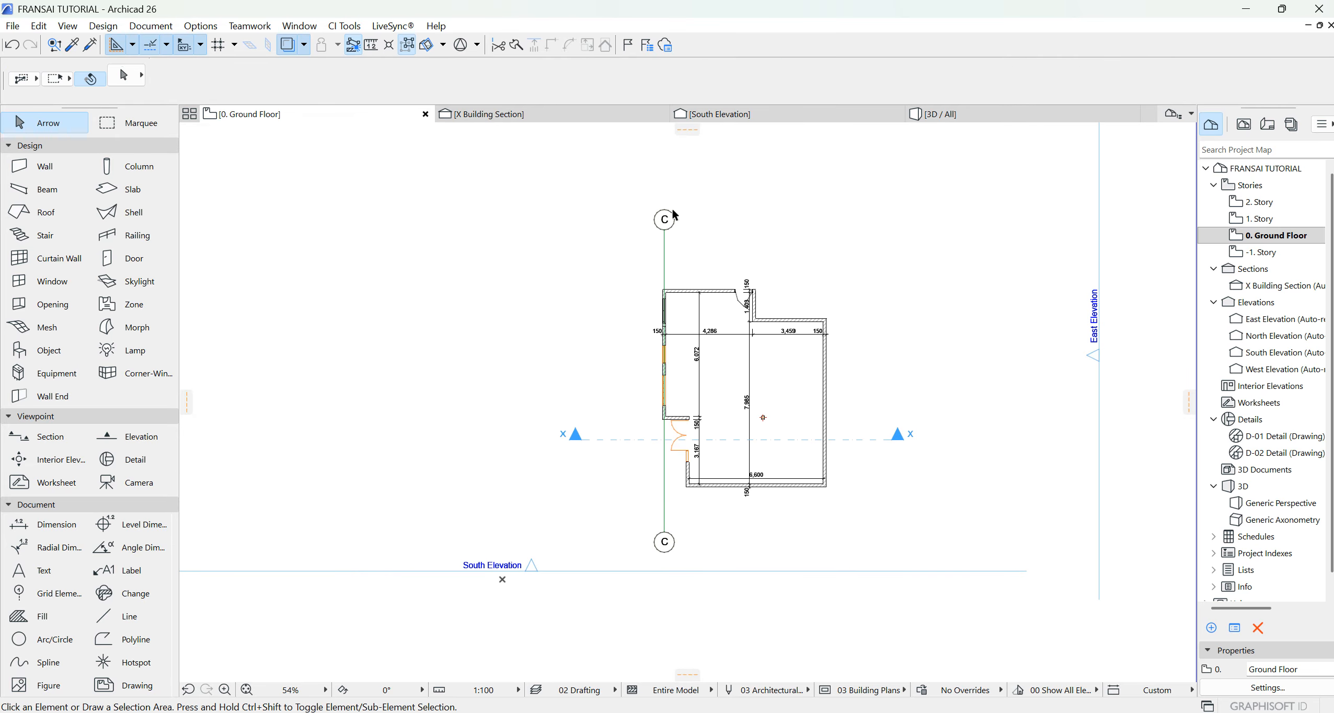
scroll(662, 202, up, 5)
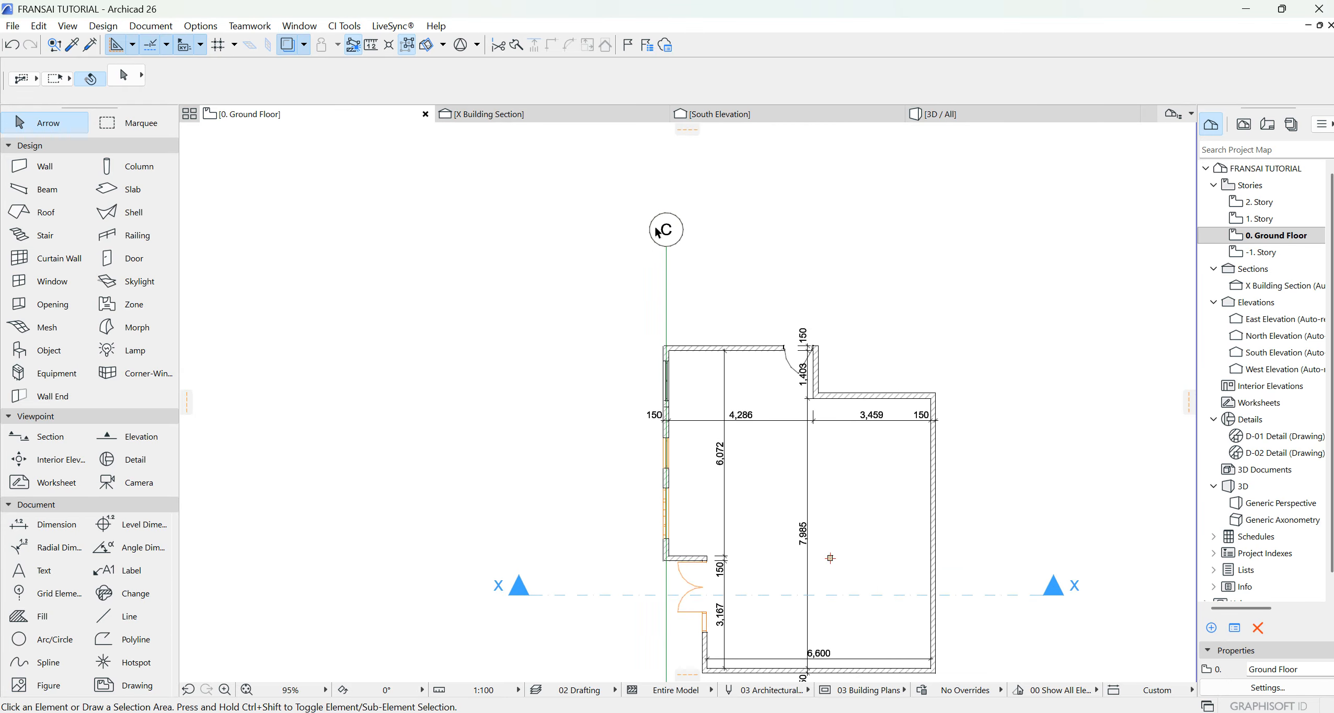
scroll(661, 241, down, 2)
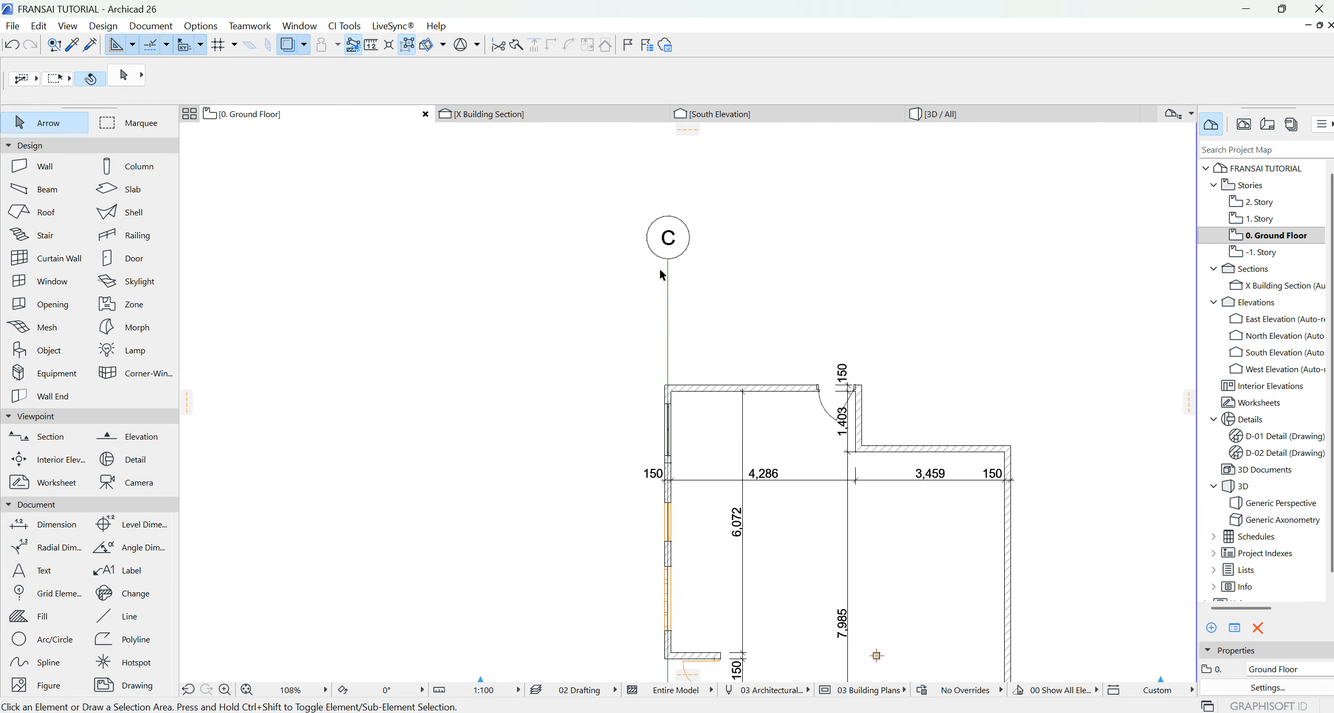
click(666, 330)
scroll(647, 420, down, 3)
scroll(648, 413, up, 2)
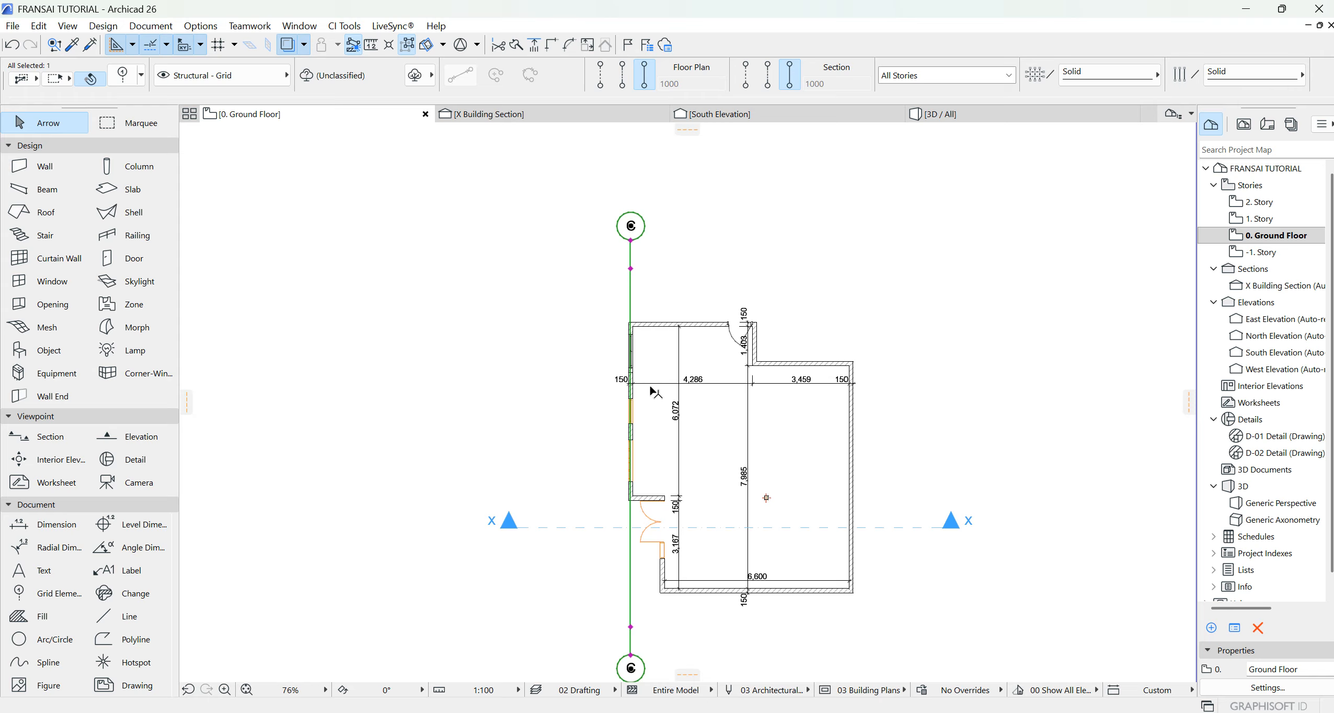
scroll(649, 410, down, 1)
scroll(650, 410, down, 1)
scroll(701, 447, up, 3)
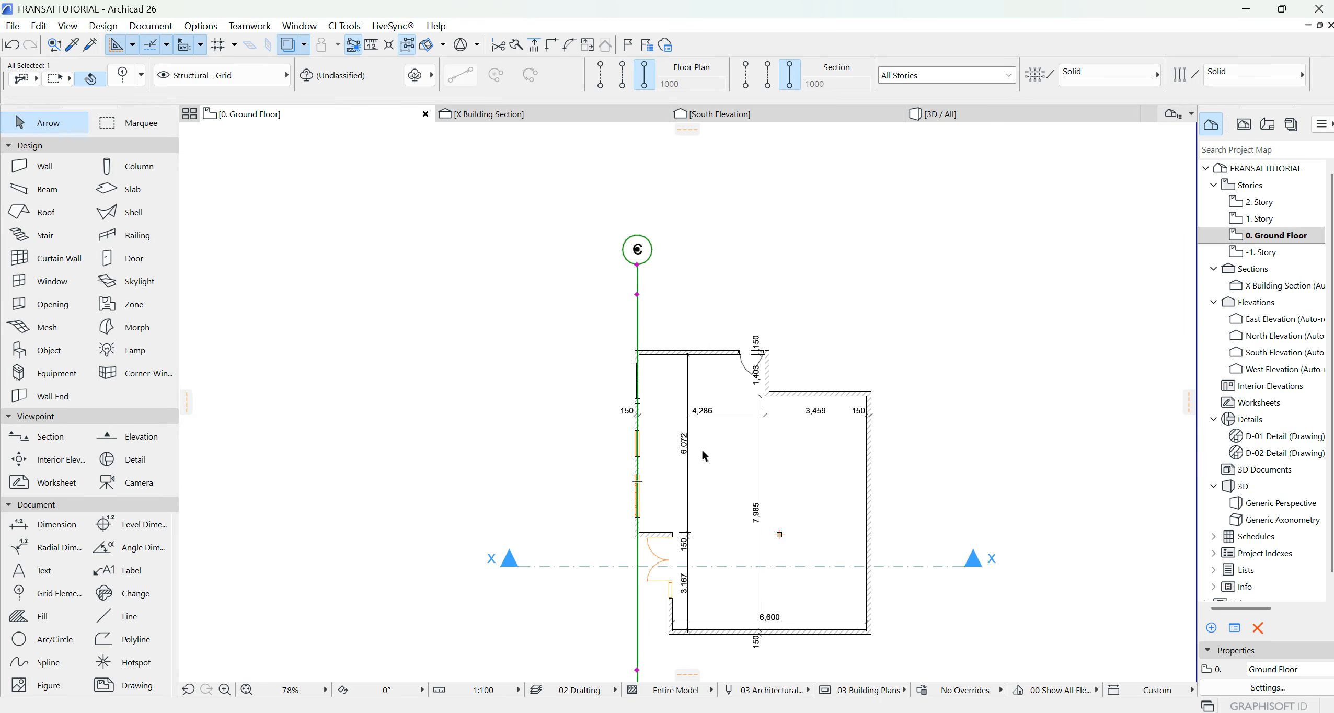
scroll(651, 495, down, 2)
scroll(651, 494, up, 5)
right_click(610, 500)
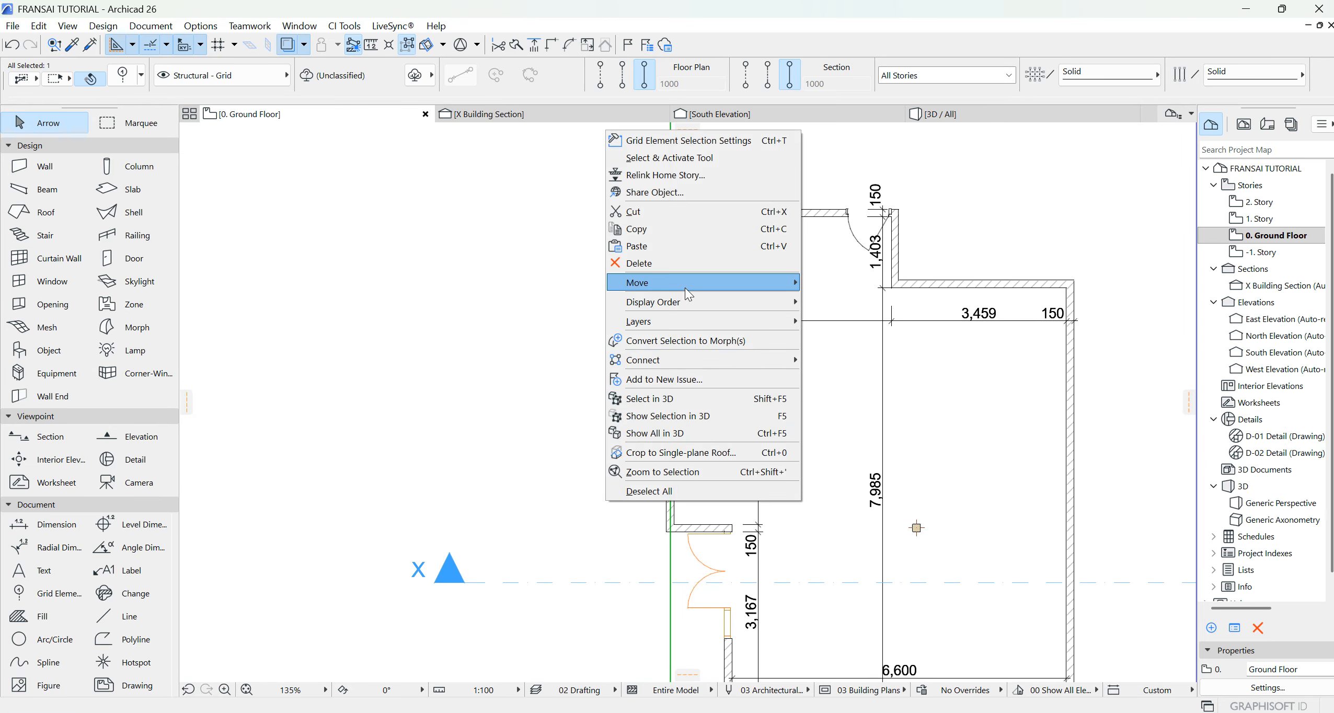
mouse_move(687, 282)
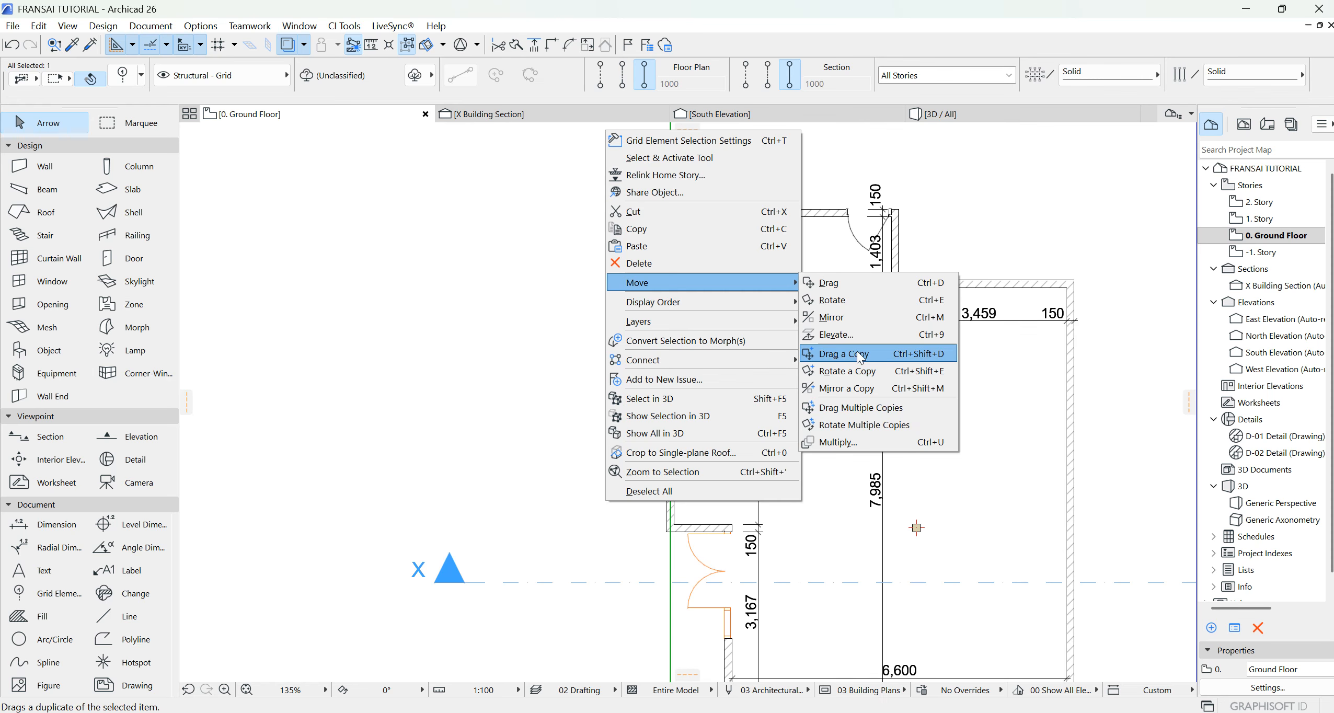
click(855, 408)
scroll(680, 466, up, 5)
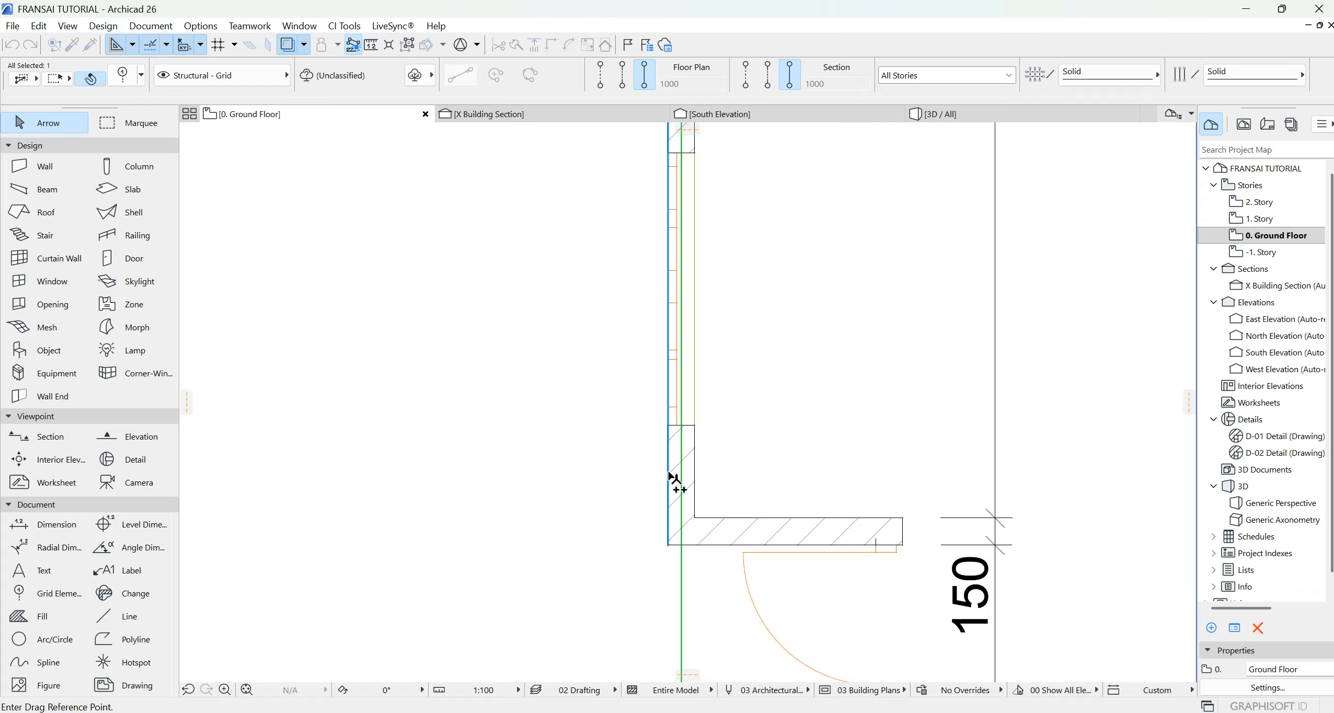
click(672, 478)
scroll(650, 423, down, 5)
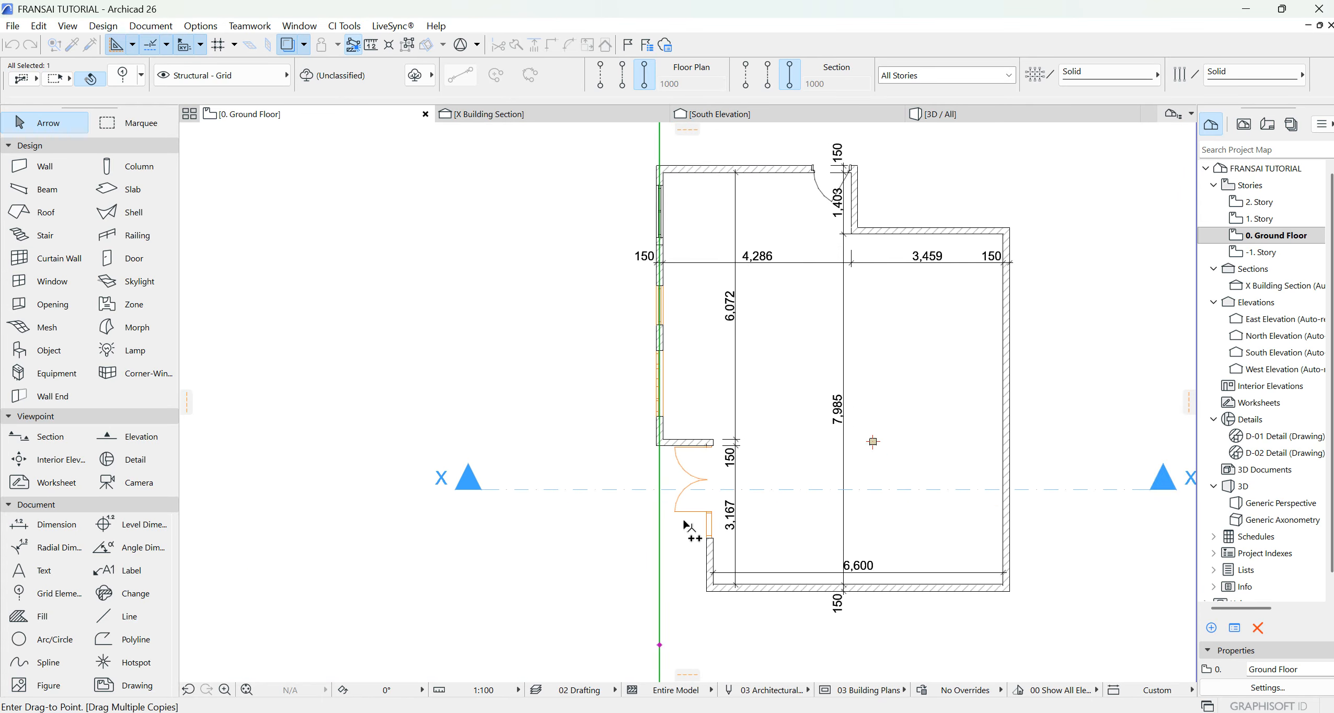
scroll(686, 525, up, 4)
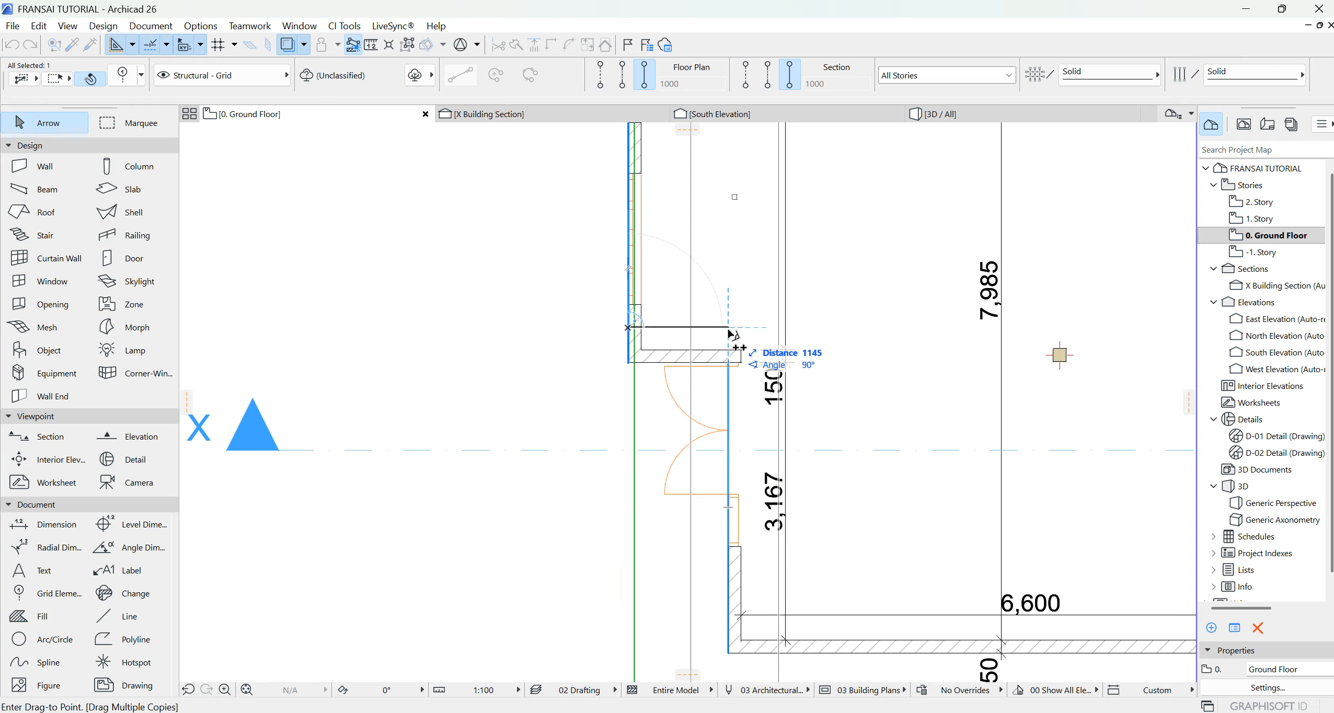
scroll(555, 395, down, 4)
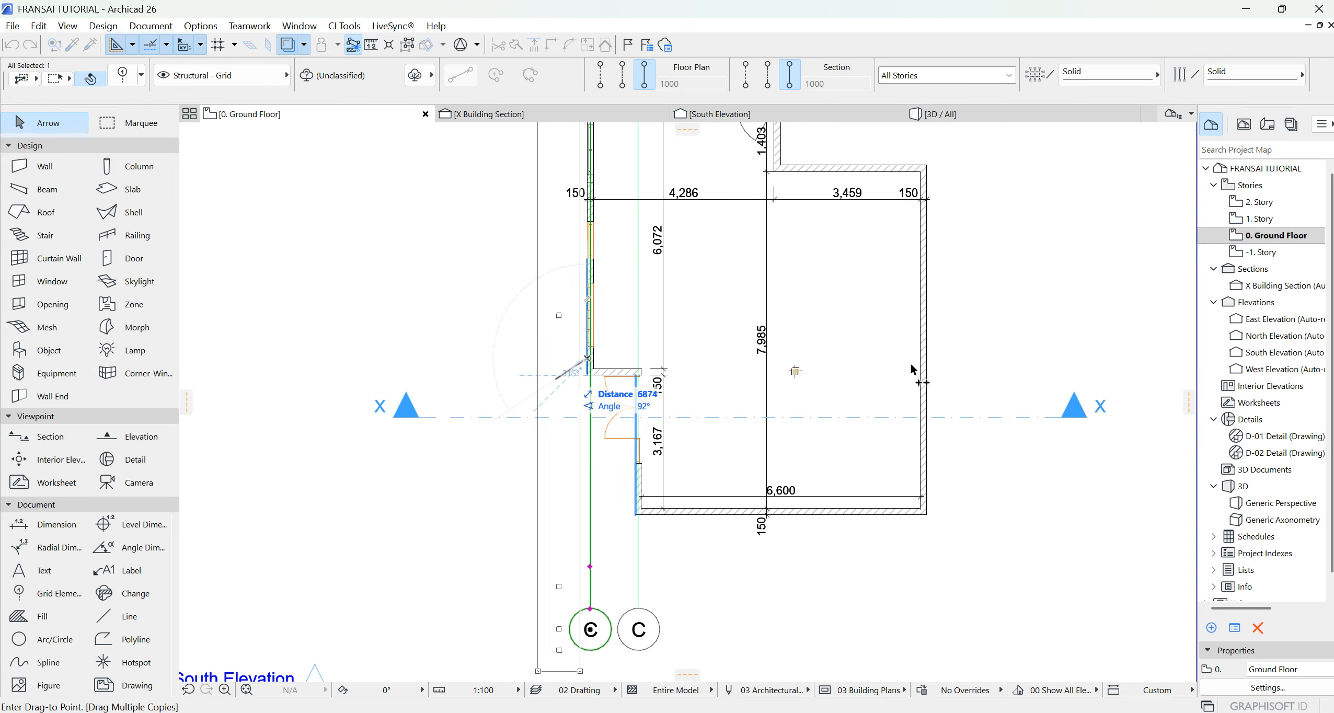
Add copies of the grid line on the stepped wall beside the top door and on the right exterior wall, finishing the copying.
scroll(765, 224, up, 2)
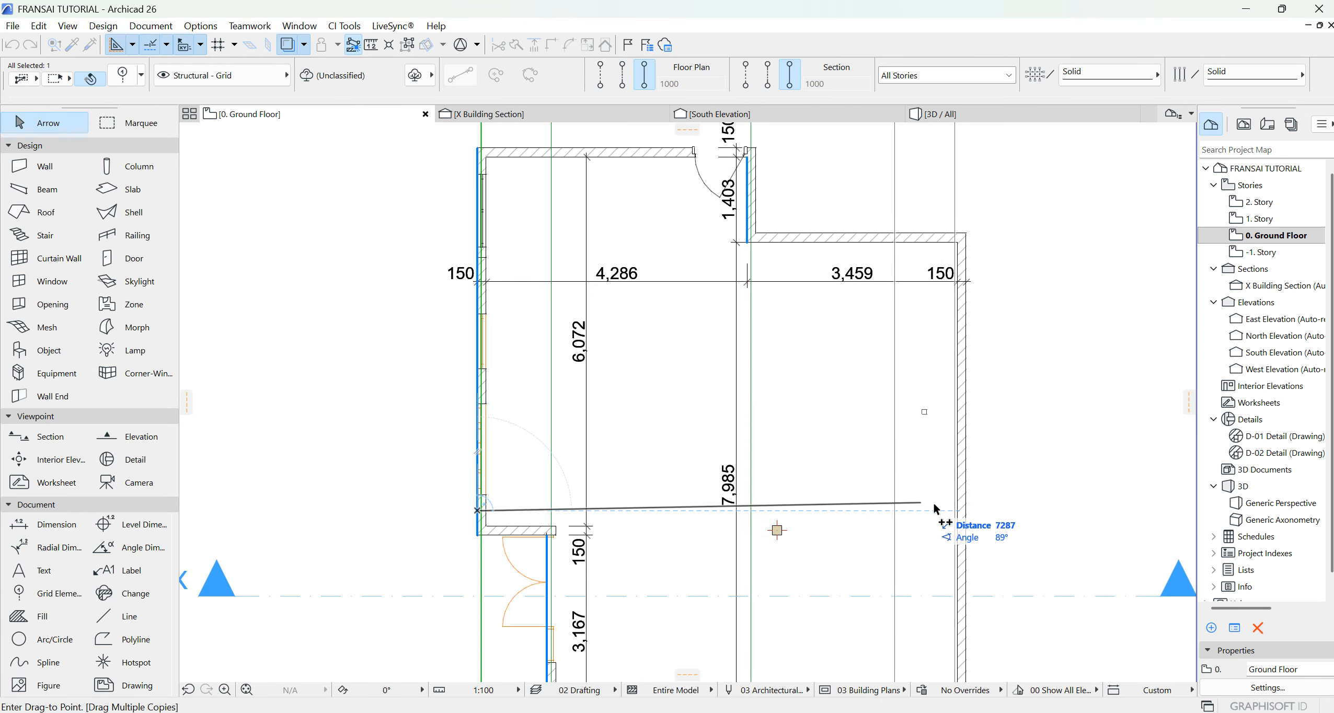
scroll(698, 362, down, 5)
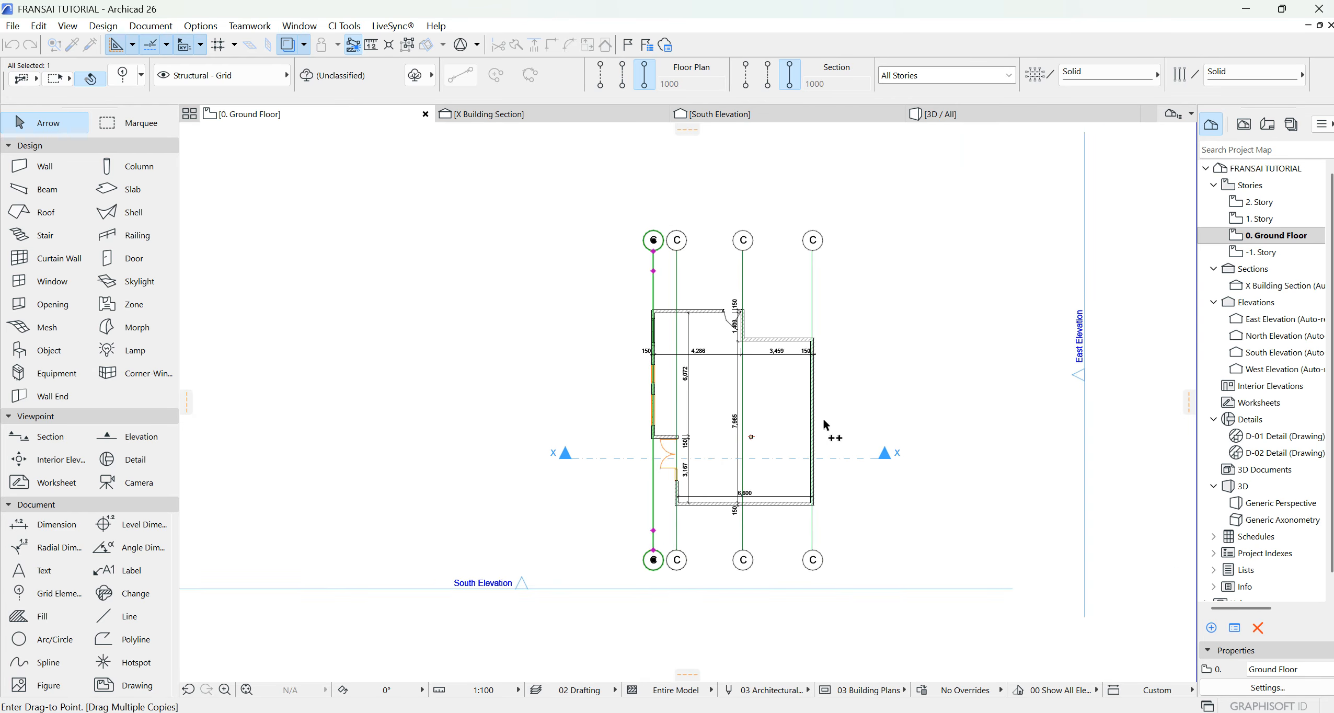
click(728, 303)
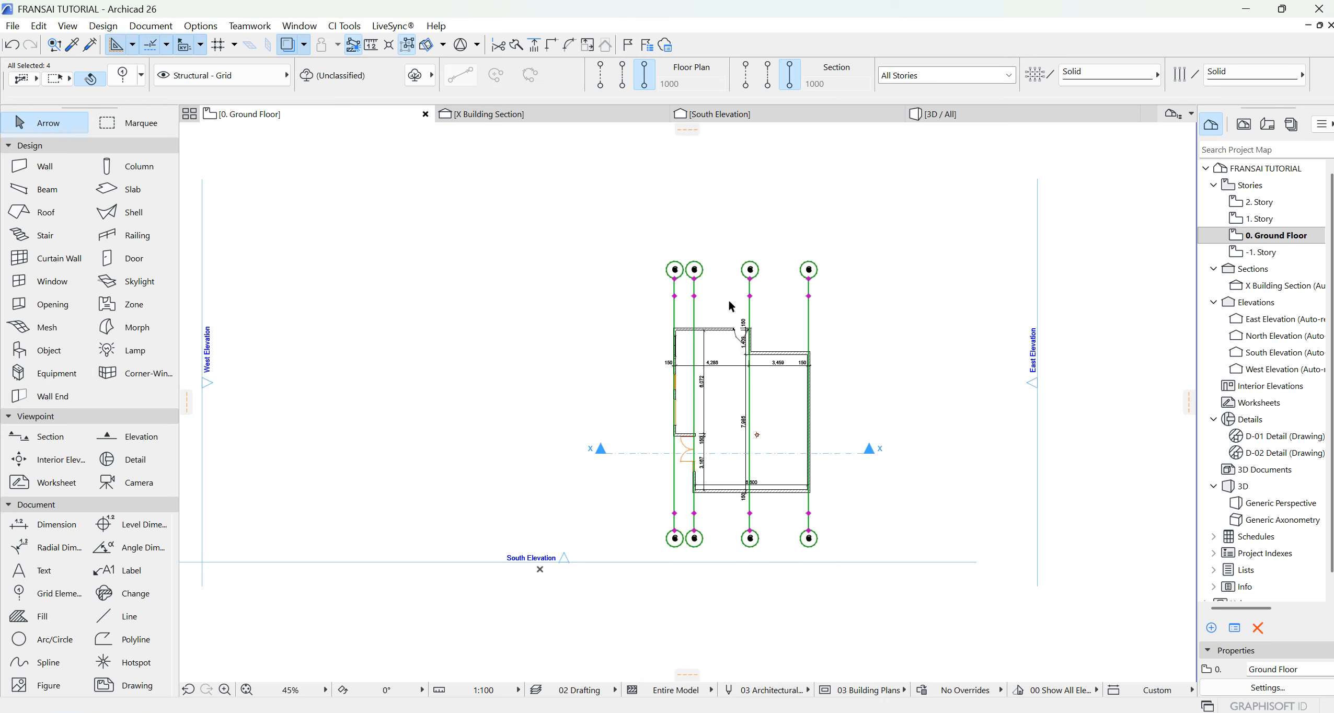
click(857, 314)
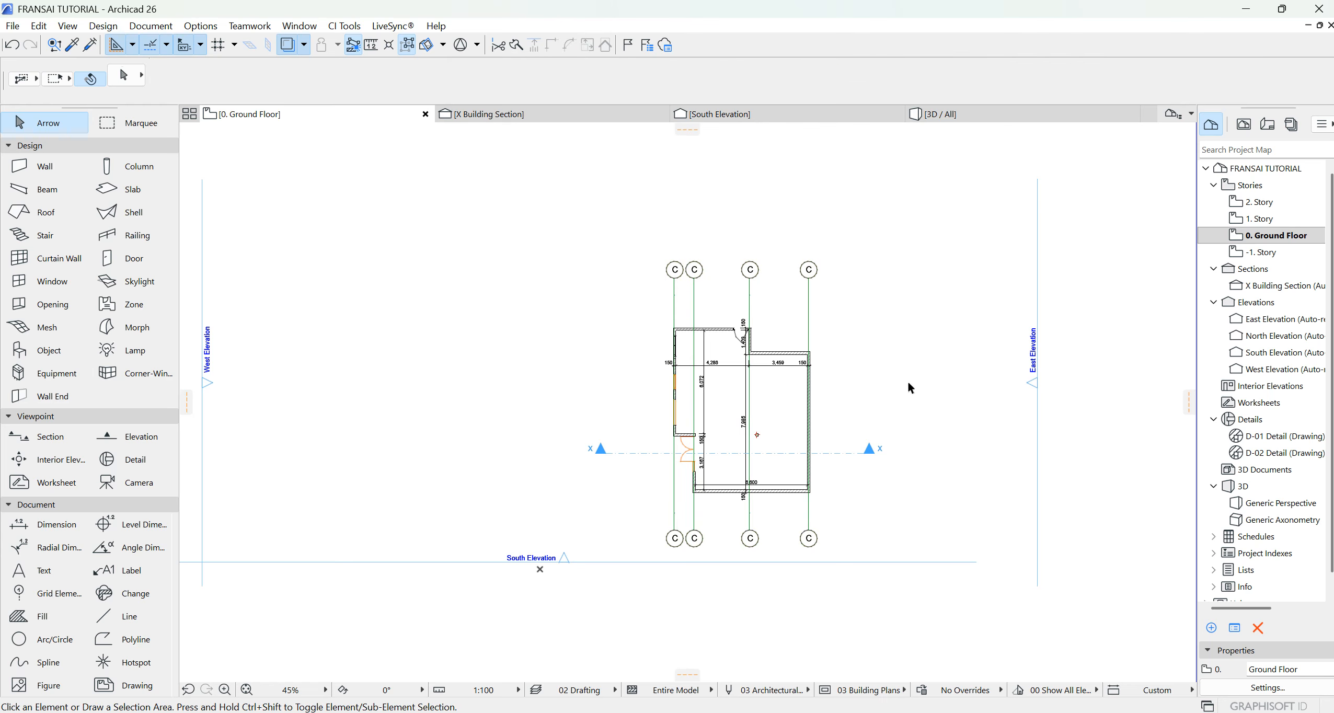
scroll(733, 232, up, 3)
drag(959, 361, 596, 239)
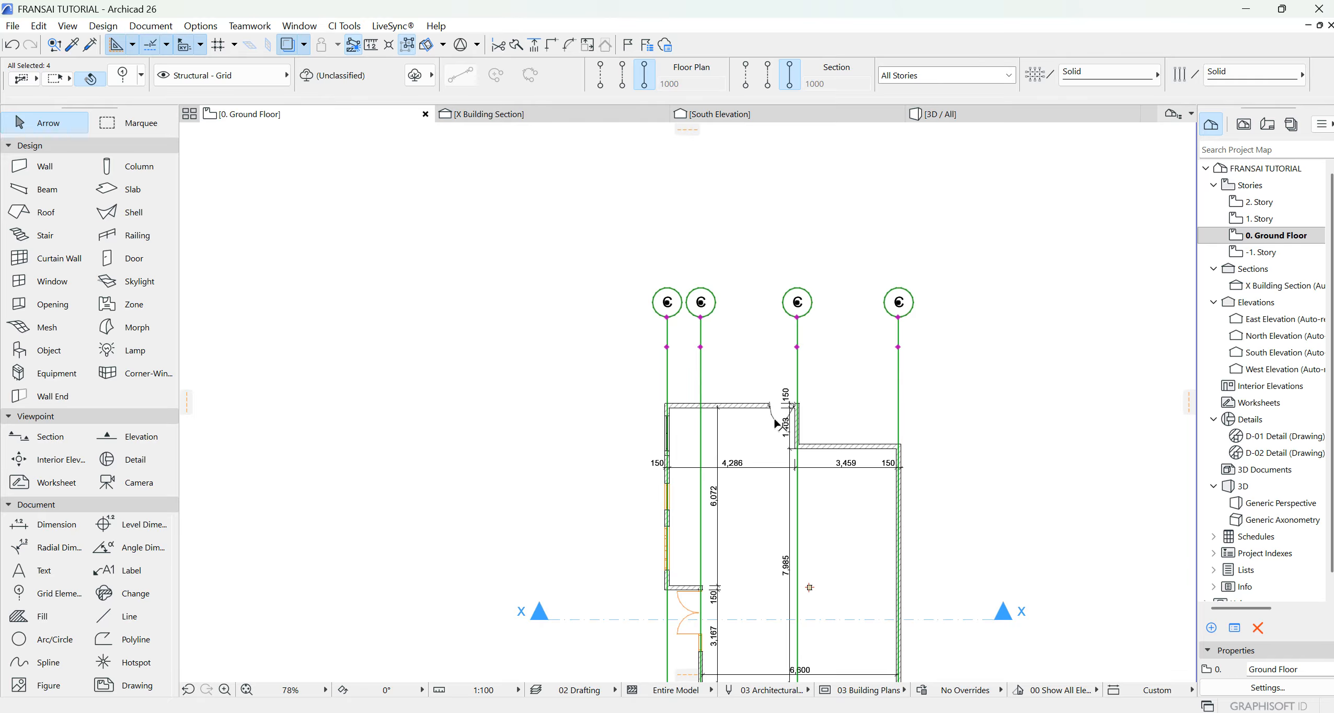
click(823, 366)
scroll(804, 341, down, 4)
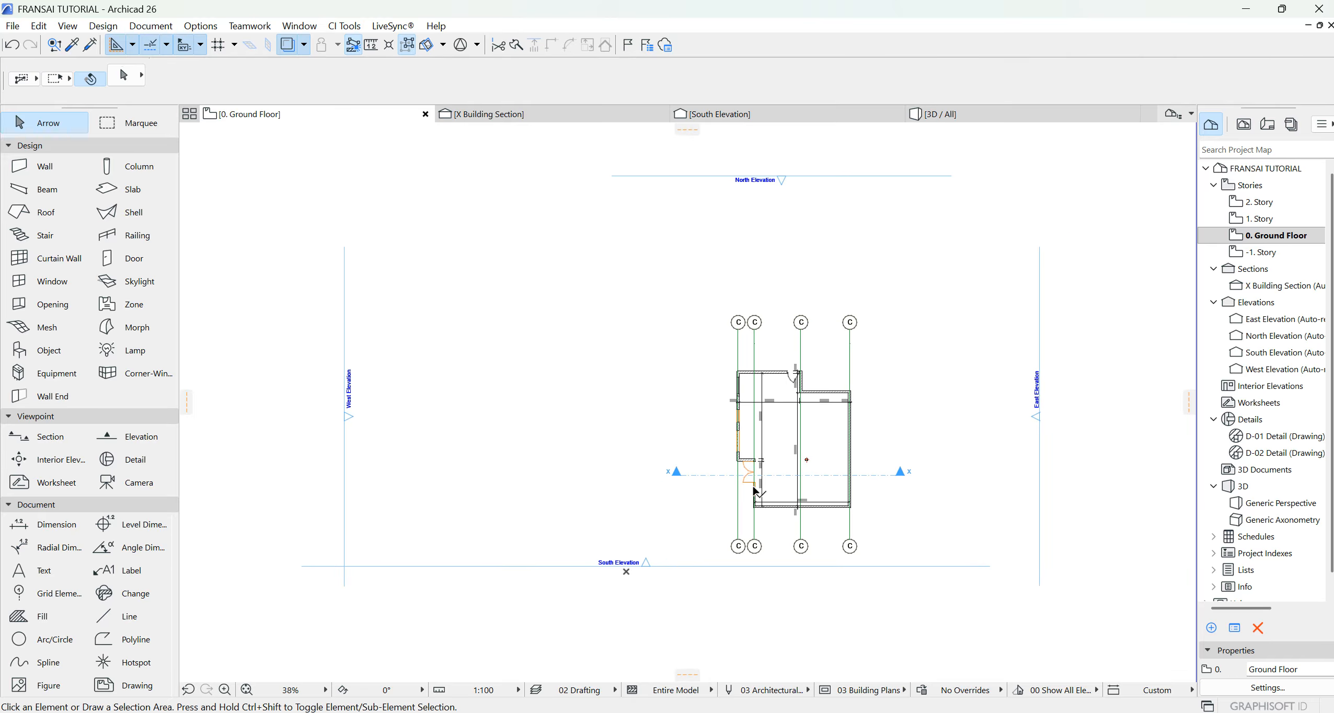
scroll(773, 332, up, 3)
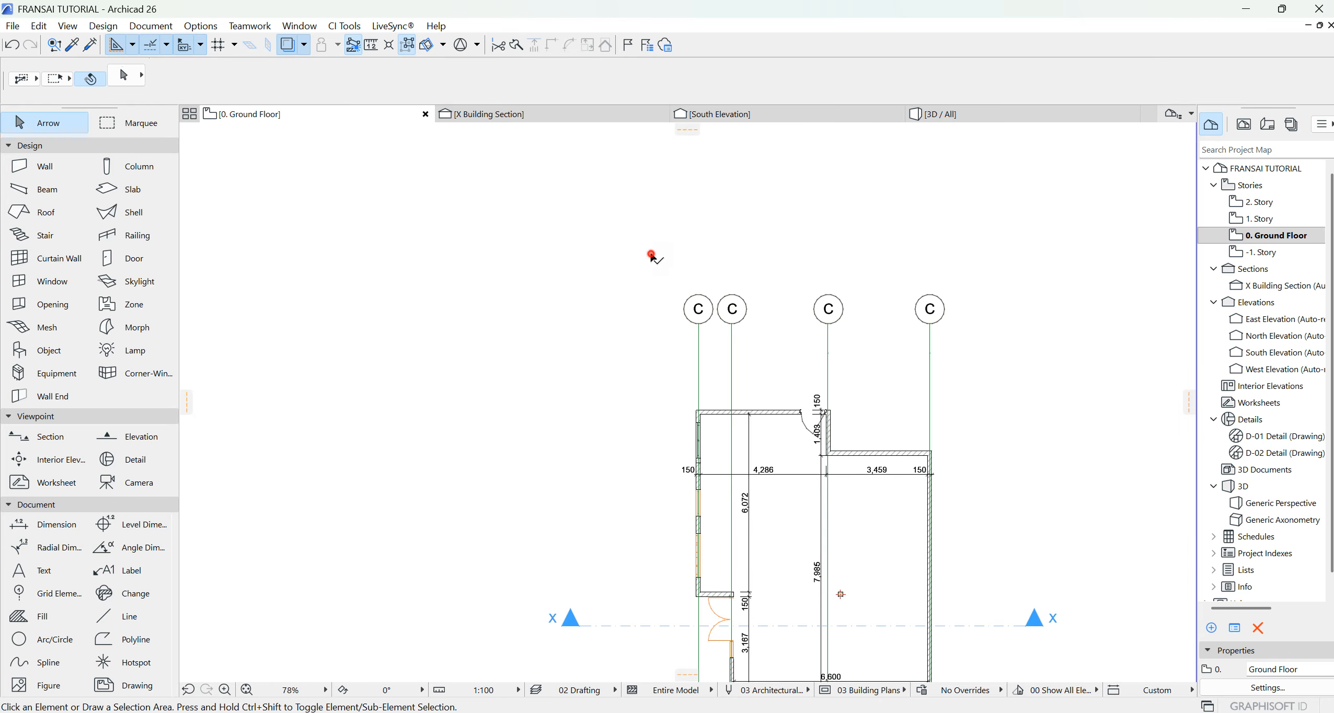
click(650, 253)
click(751, 233)
Draw a short 150 mm line straight across the thickness of the top exterior wall, between its left corner and the door.
click(126, 617)
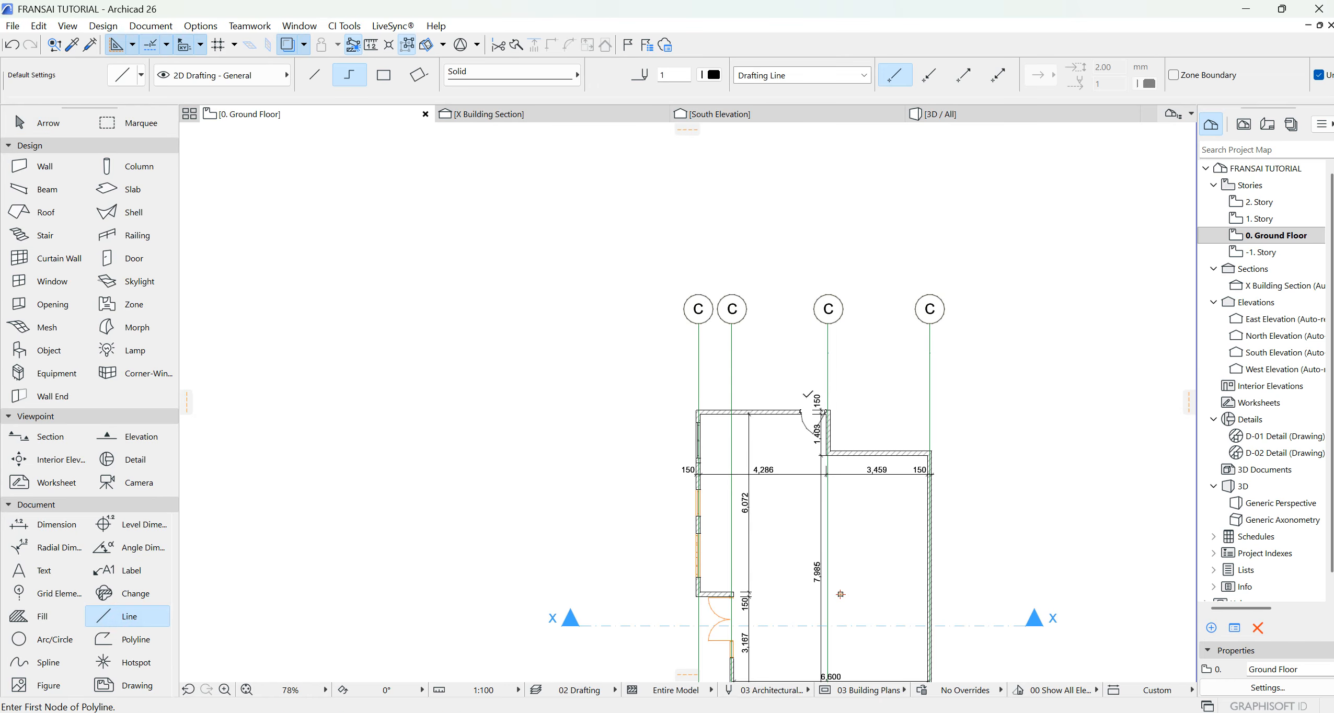
scroll(782, 407, up, 4)
click(735, 419)
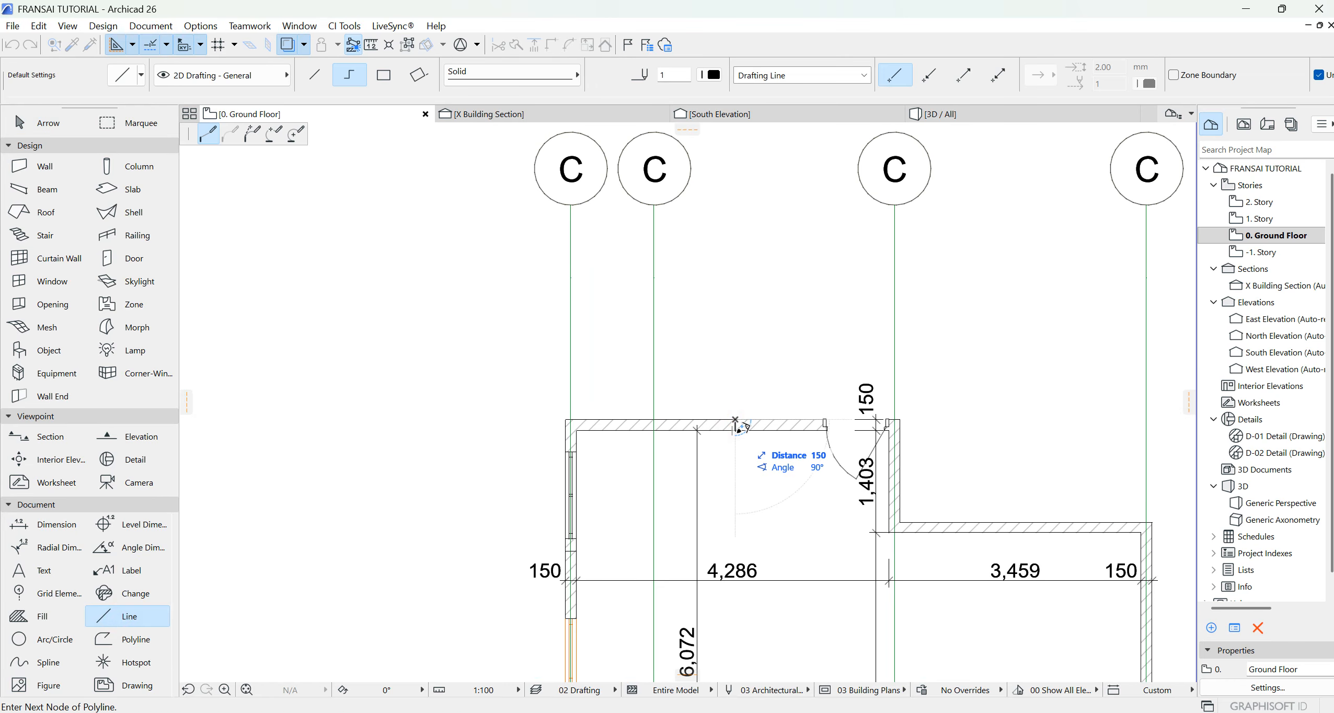
double_click(735, 419)
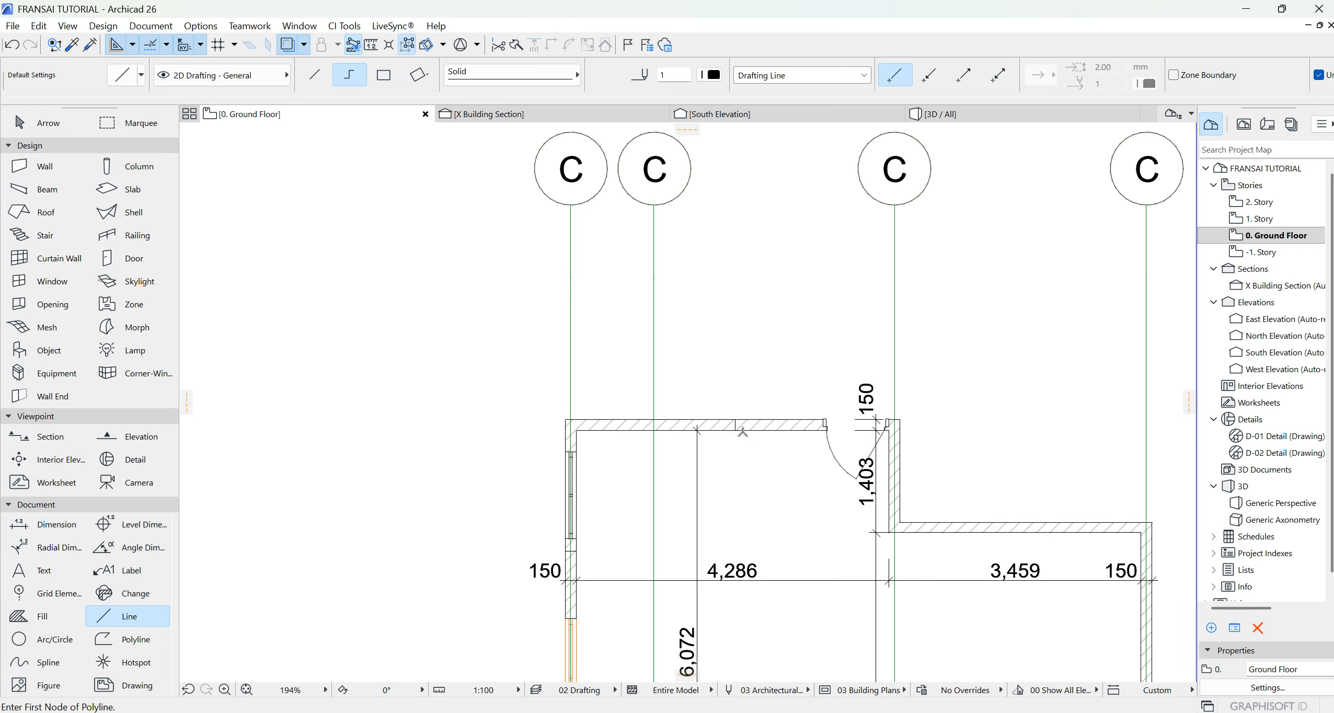
Place a horizontal grid element from the midpoint of the short line across the top wall, running out past the left wall.
scroll(732, 420, up, 4)
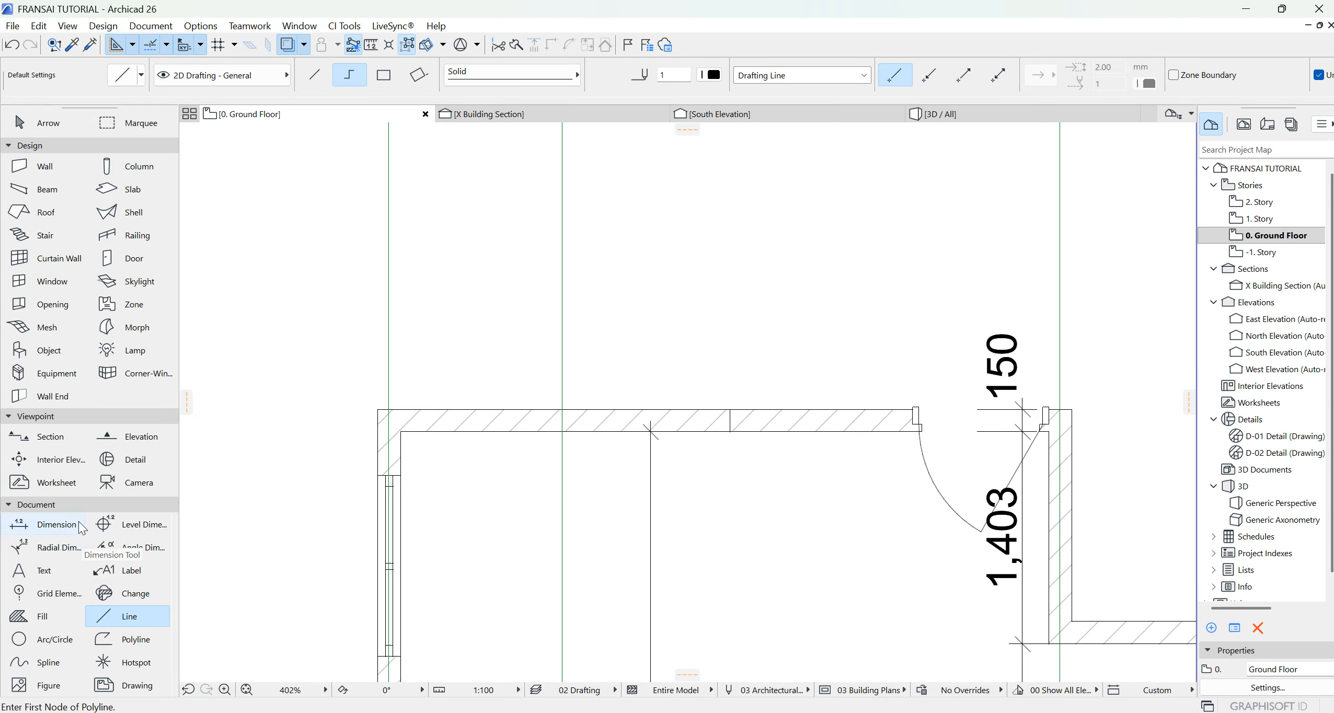
click(32, 595)
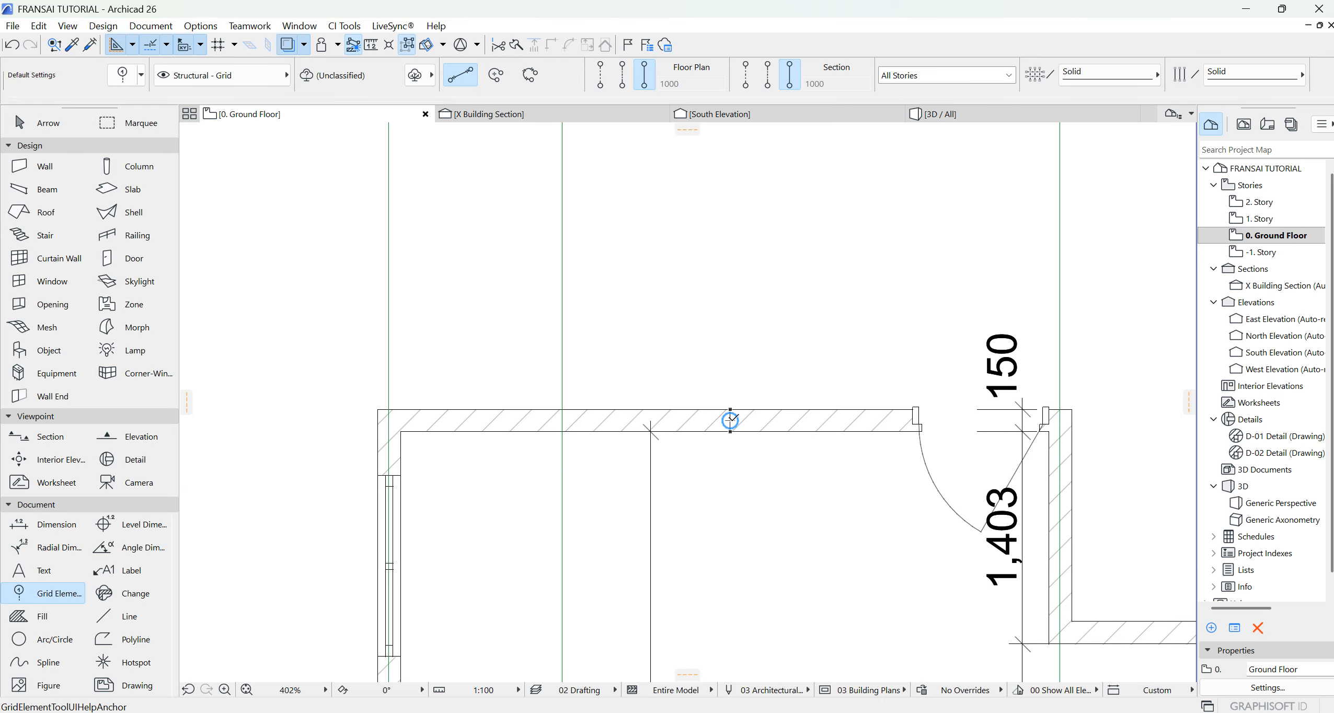
click(731, 419)
scroll(811, 418, down, 3)
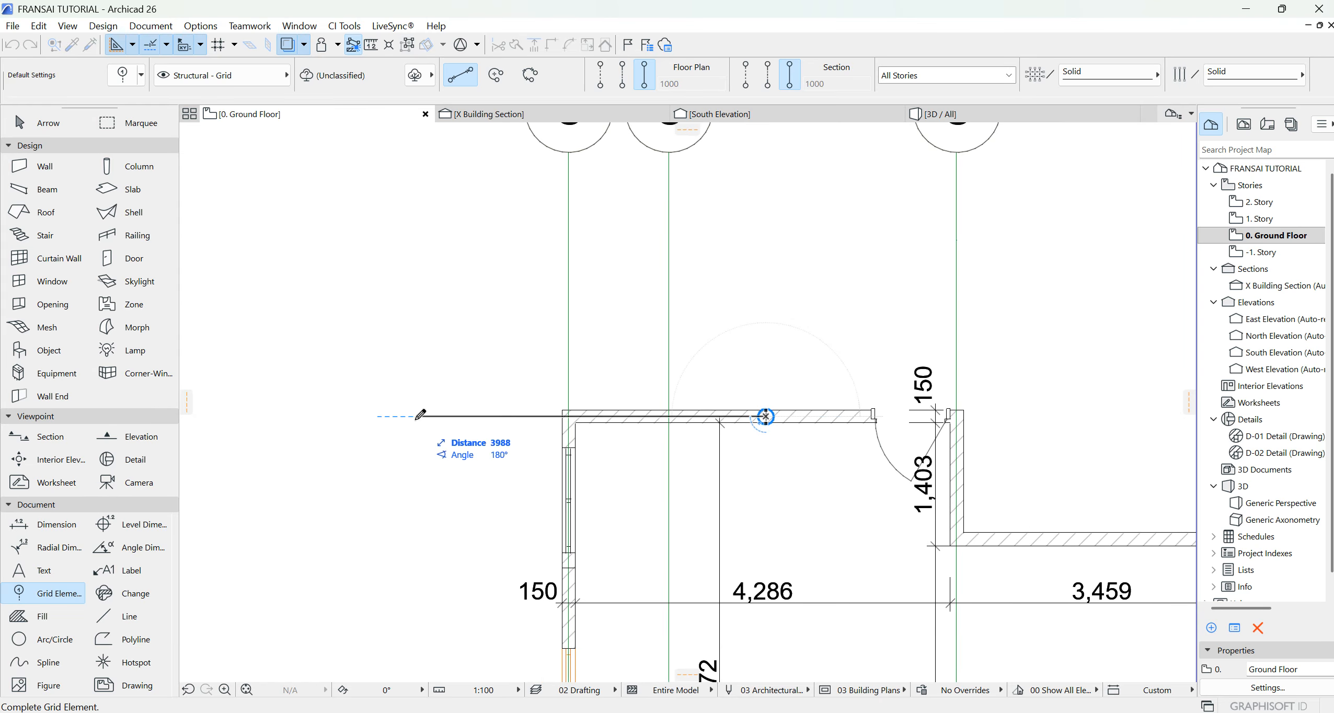
scroll(646, 408, down, 2)
scroll(758, 411, up, 3)
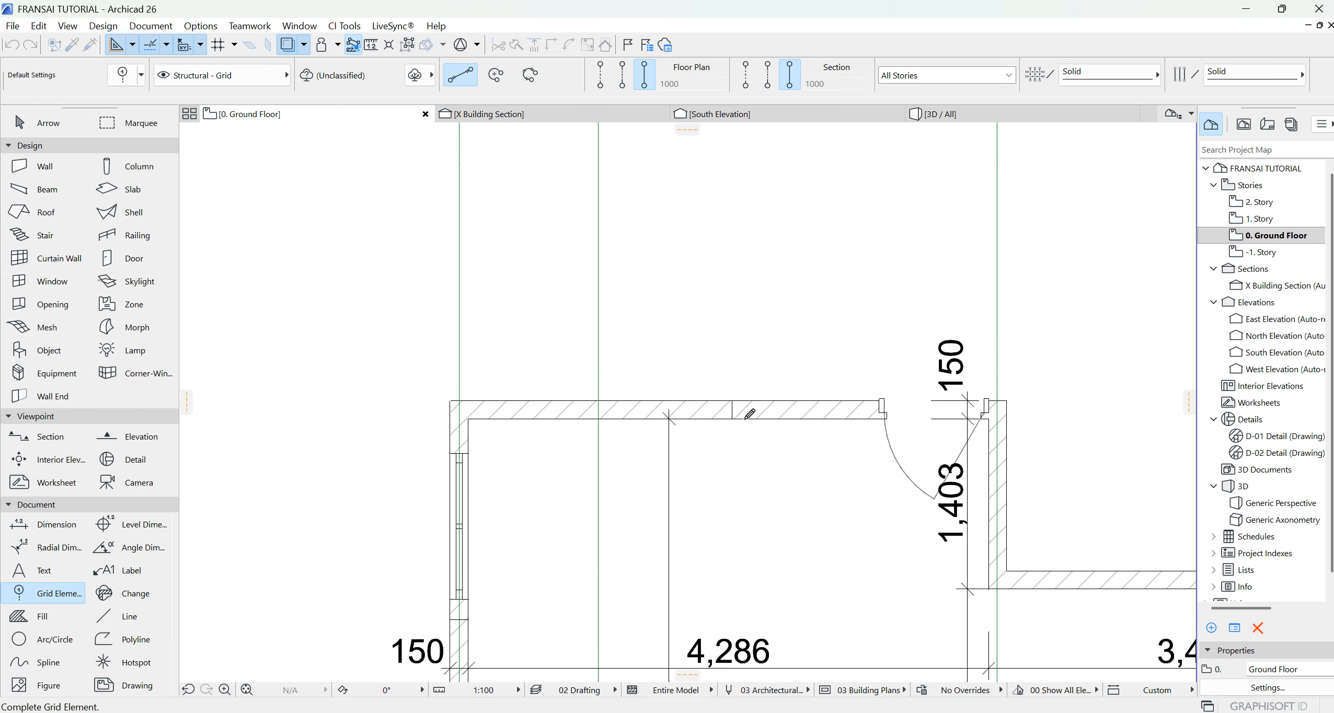
scroll(680, 412, down, 3)
click(460, 421)
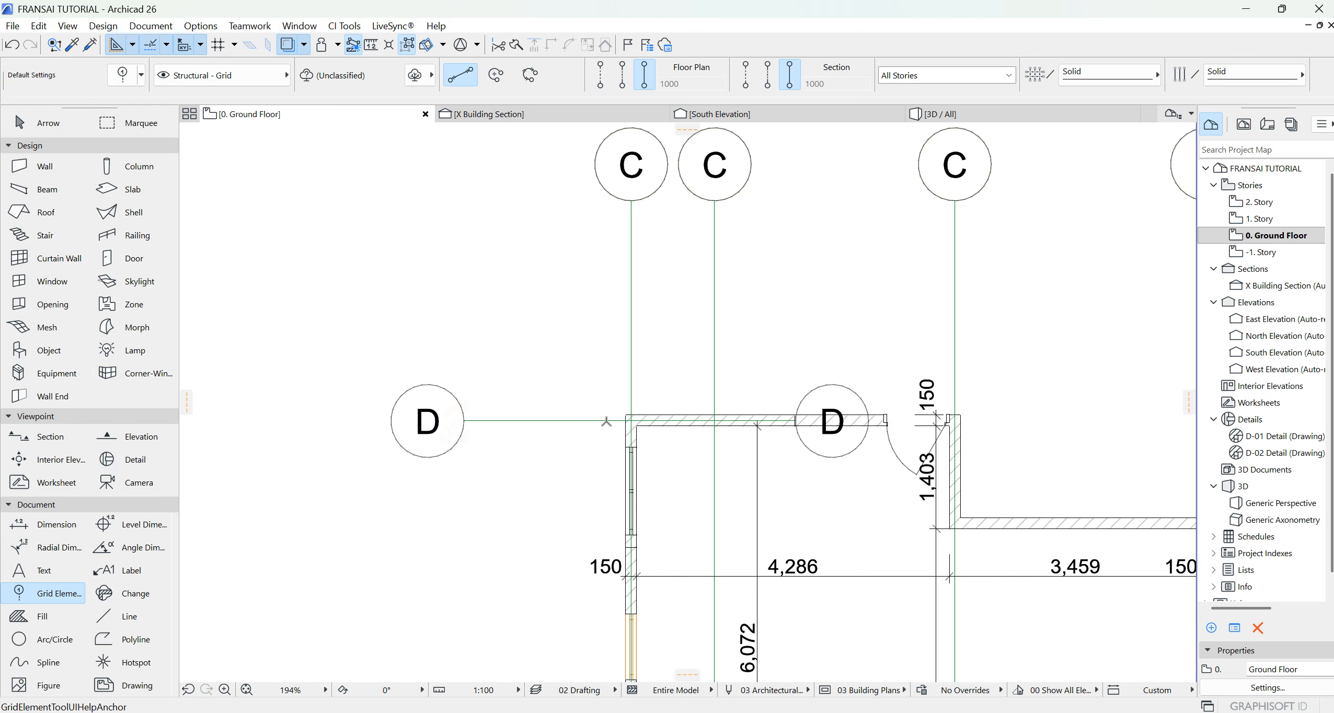
Stretch the right end of the horizontal grid line well beyond the right exterior wall.
scroll(608, 421, down, 3)
key(w)
click(718, 422)
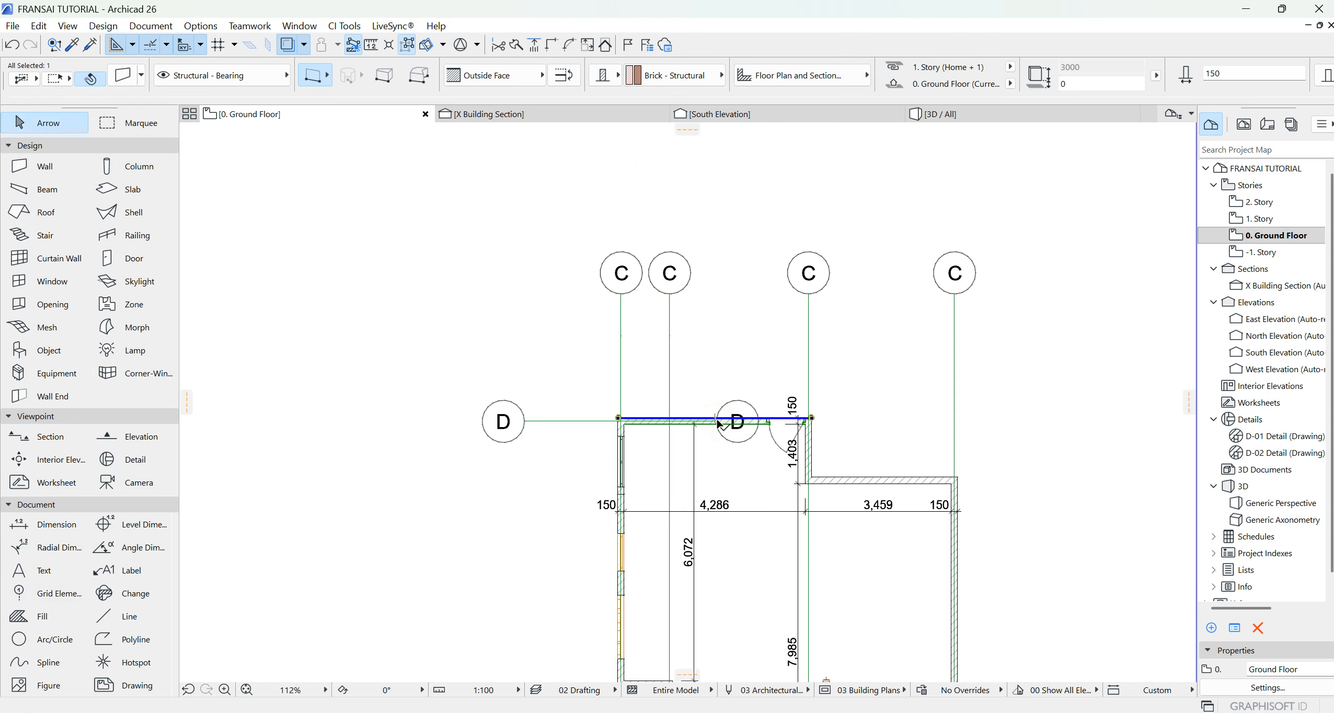
scroll(717, 424, up, 5)
click(717, 423)
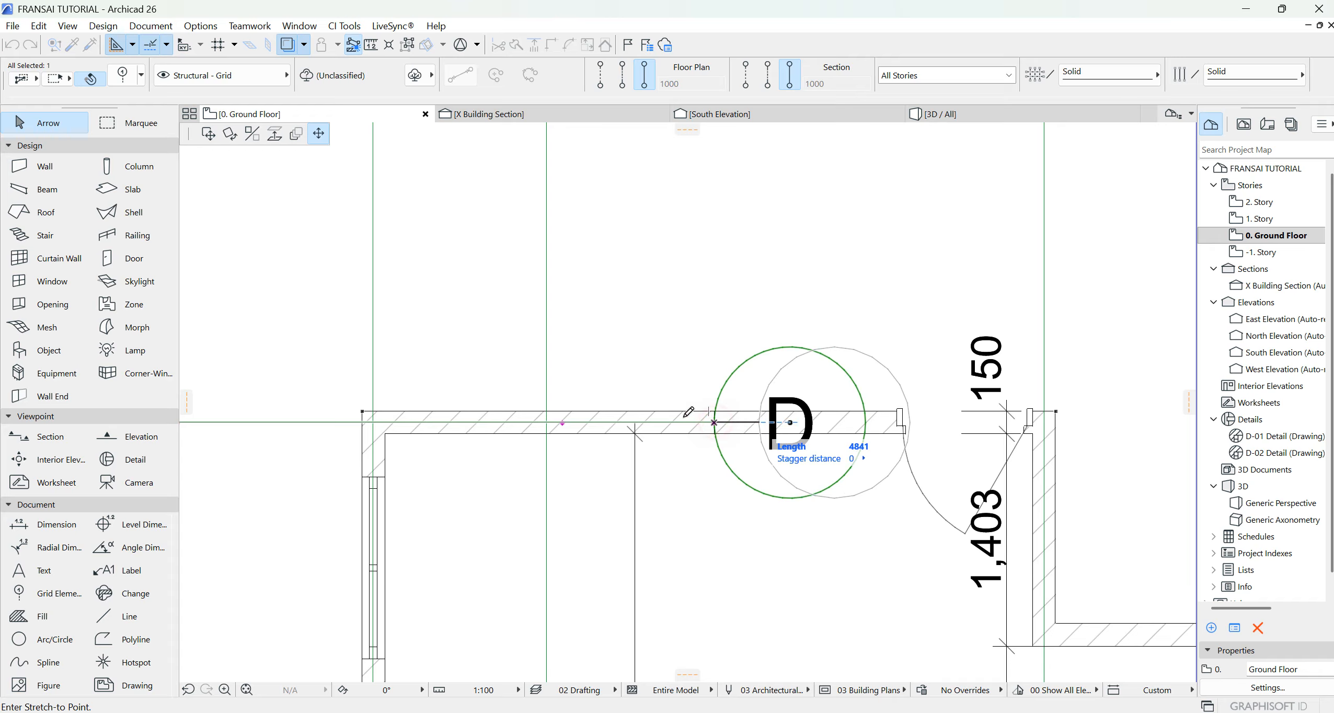
scroll(617, 416, down, 6)
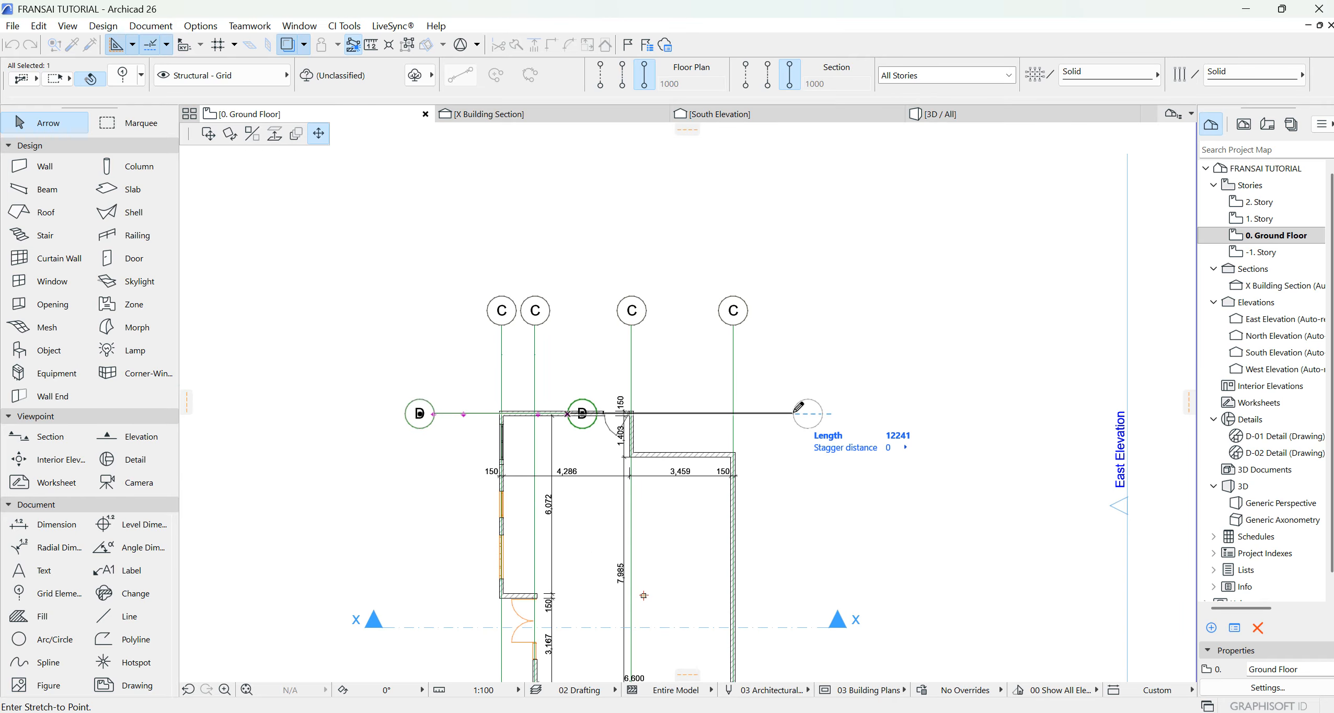
click(810, 413)
Use Drag Multiple Copies to copy the horizontal grid line from the top wall's outer face onto the stepped wall below it.
scroll(819, 378, down, 4)
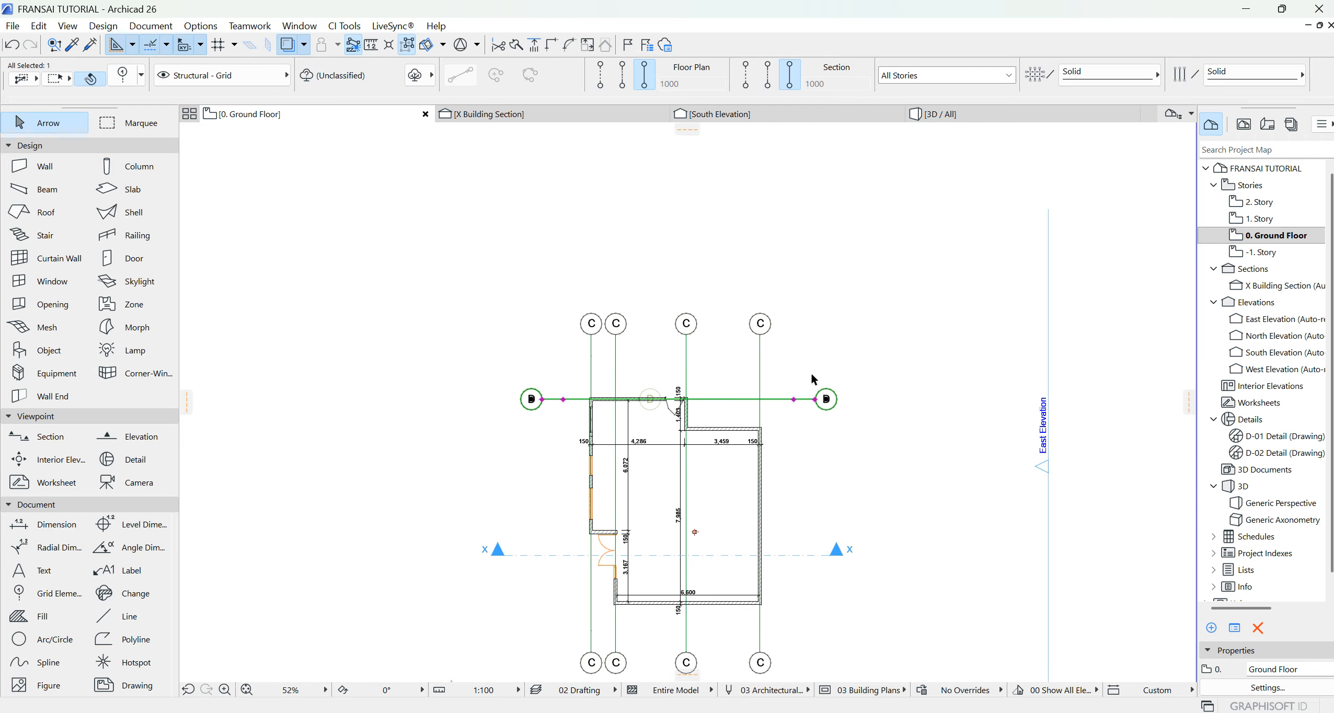
scroll(605, 408, up, 4)
right_click(606, 400)
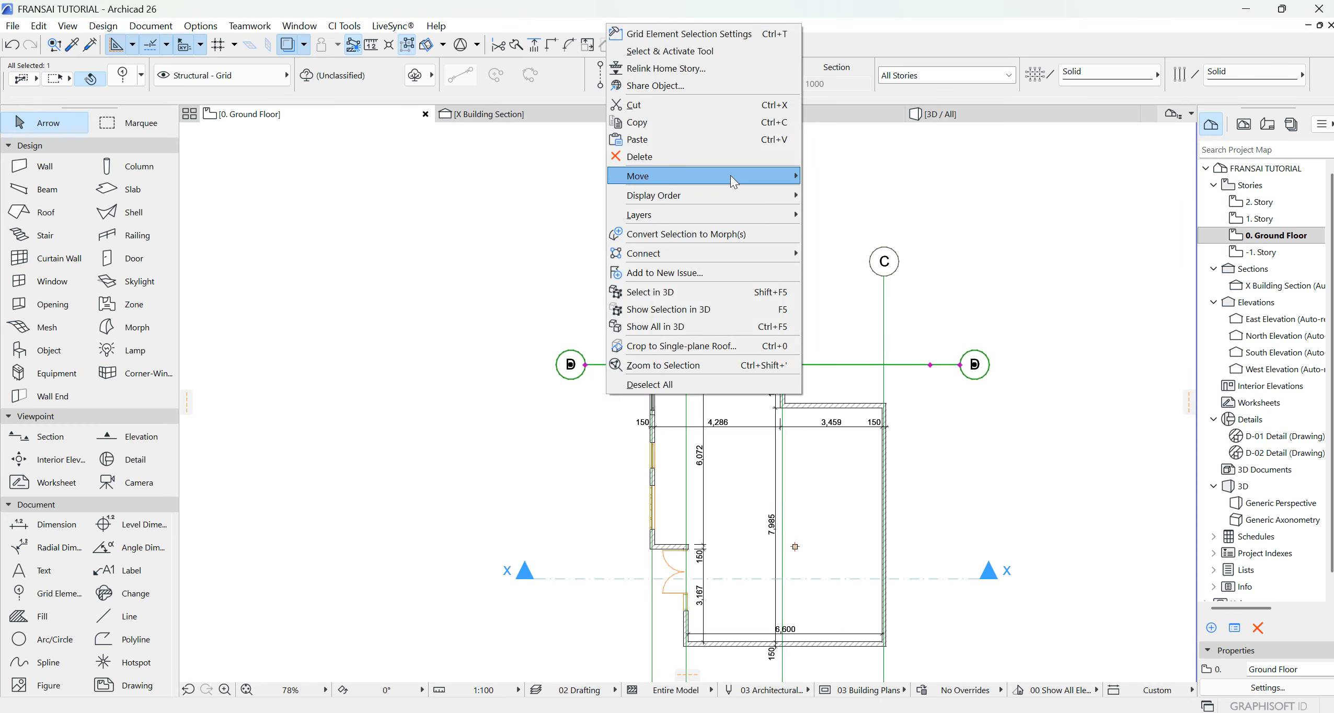
mouse_move(731, 176)
click(832, 303)
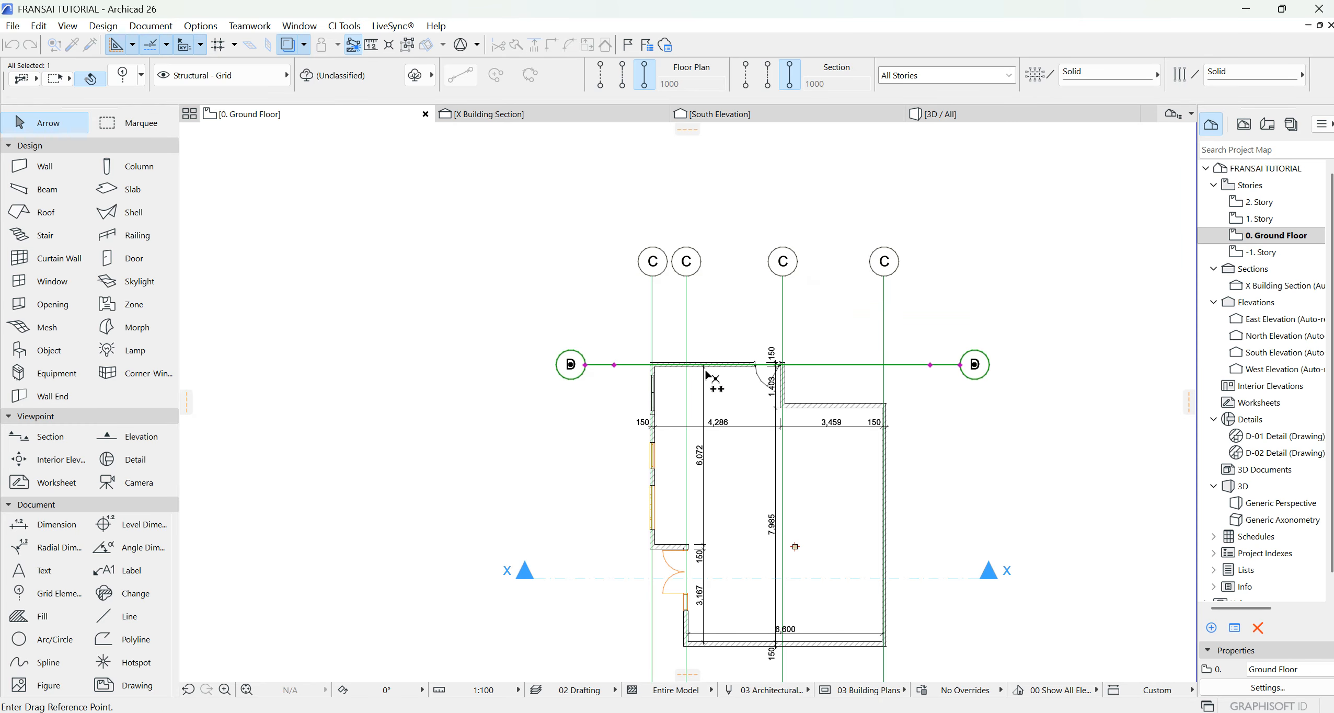
scroll(713, 378, up, 5)
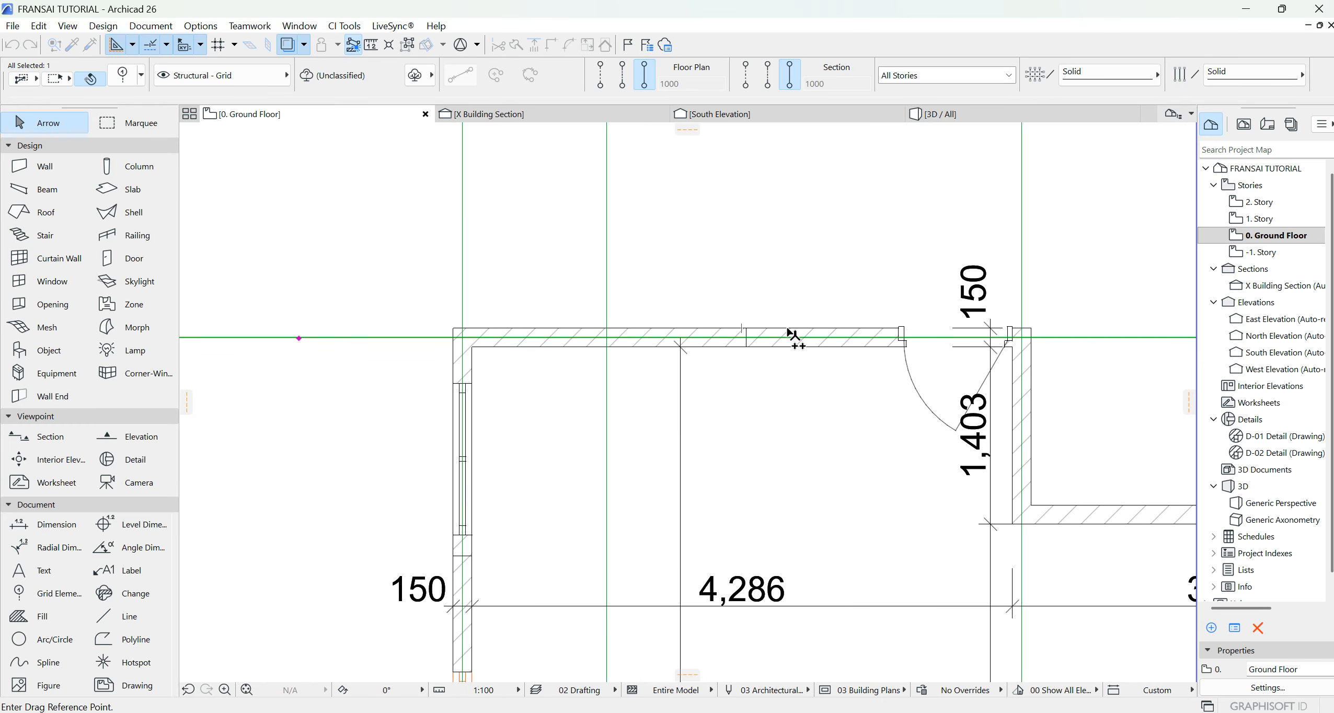
click(788, 329)
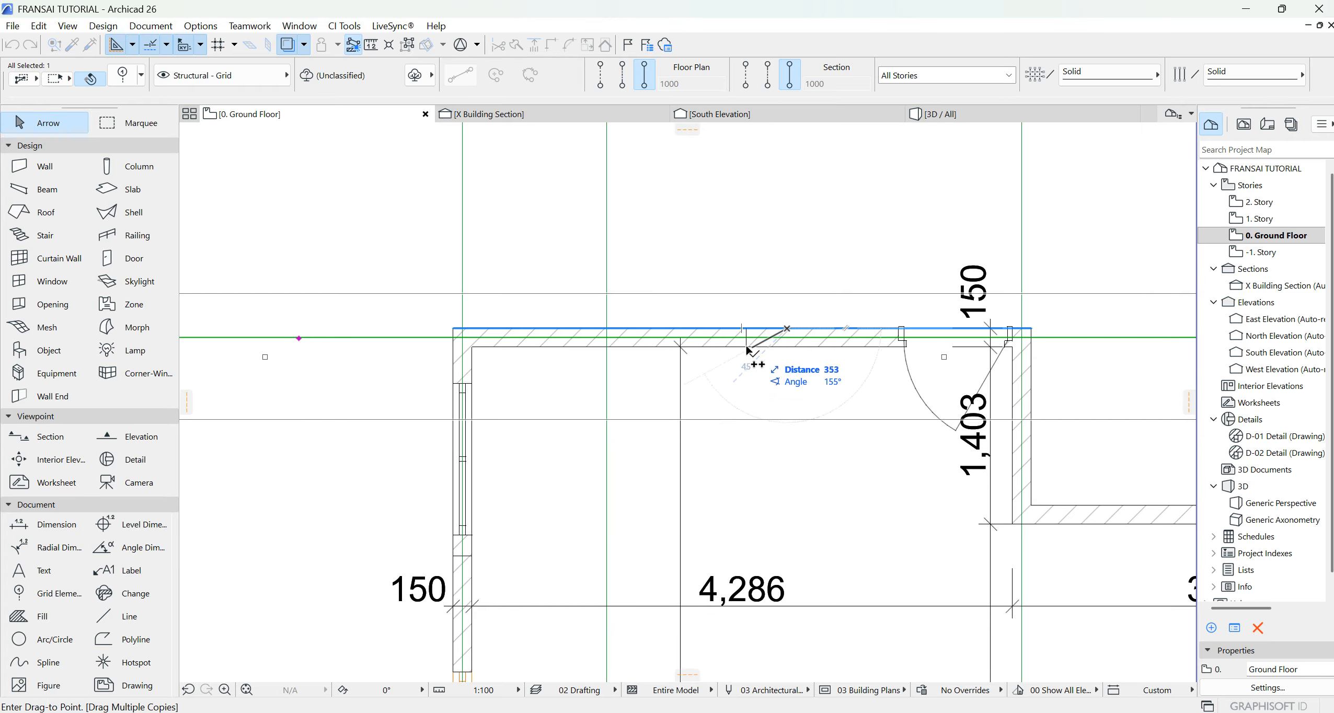
scroll(837, 366, down, 2)
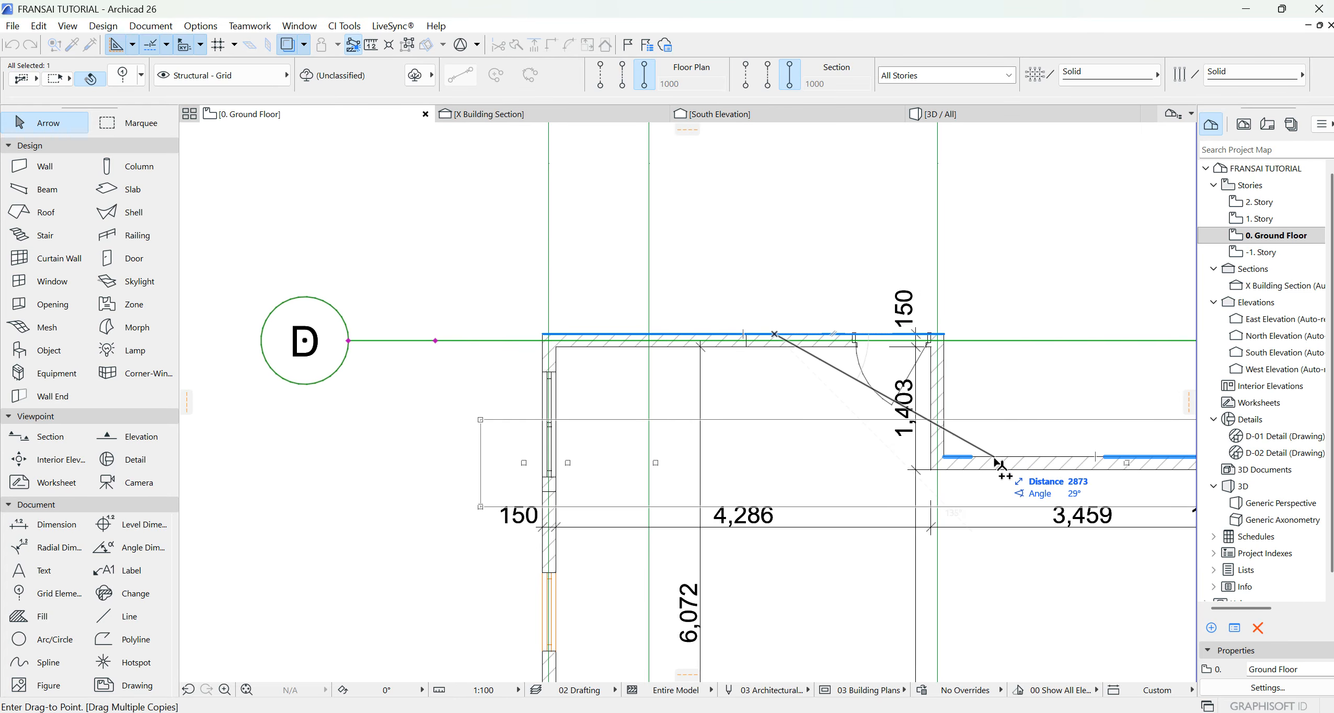
click(779, 461)
Add copies of the horizontal grid line on the short wall above the double door and on the bottom exterior wall, finishing the copying.
scroll(790, 301, down, 2)
scroll(791, 302, down, 2)
scroll(680, 575, up, 3)
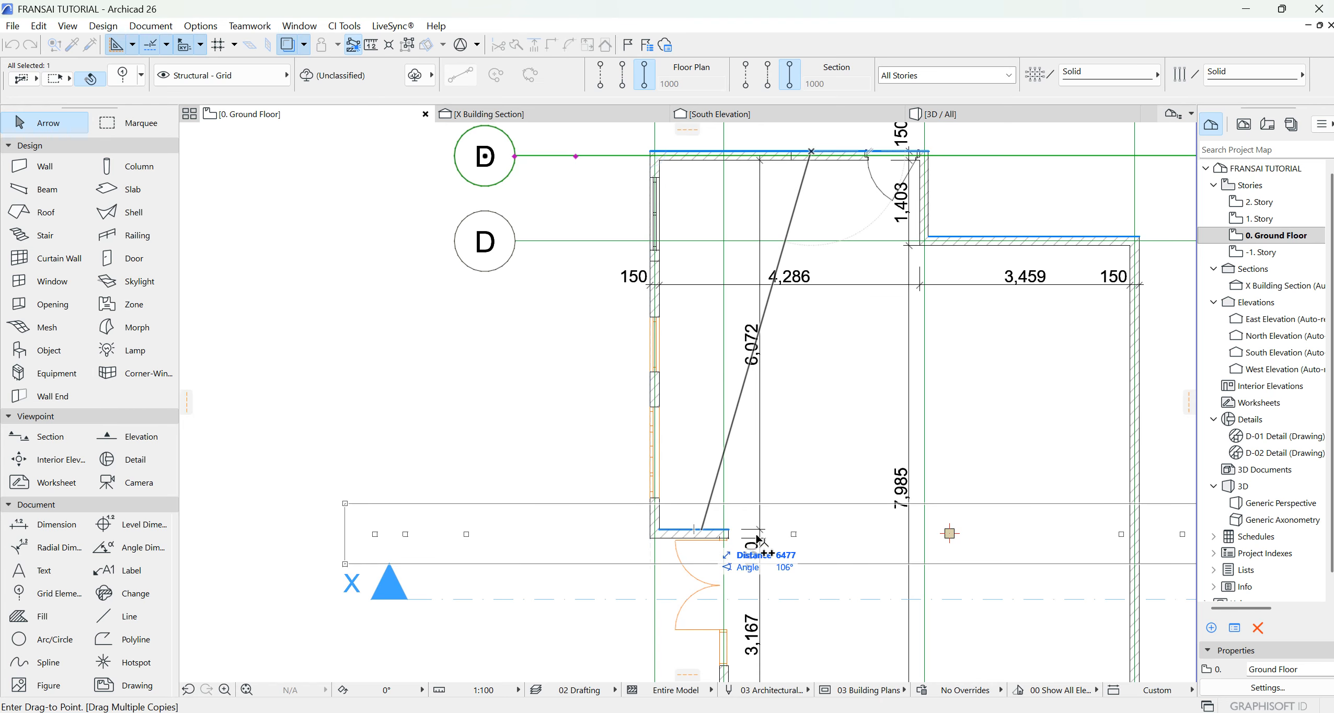
click(811, 530)
scroll(811, 530, down, 2)
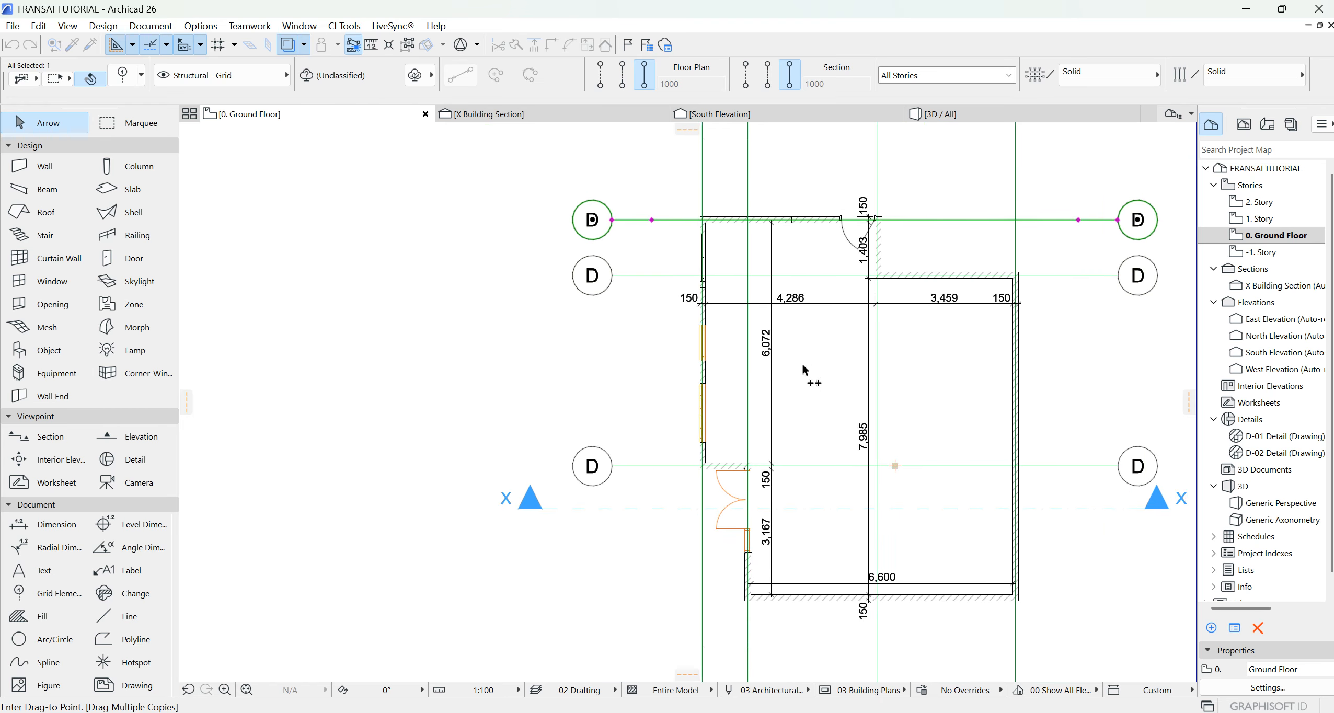
scroll(805, 554, up, 2)
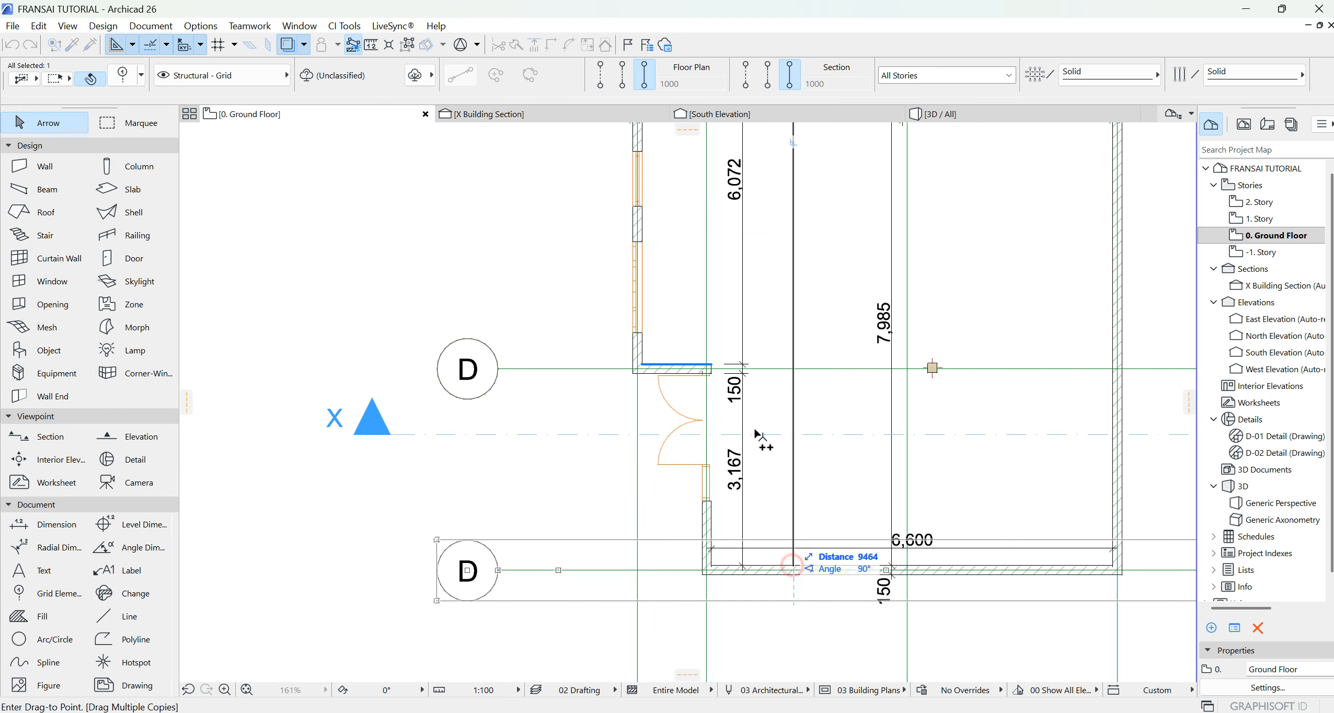
scroll(793, 567, down, 3)
key(Escape)
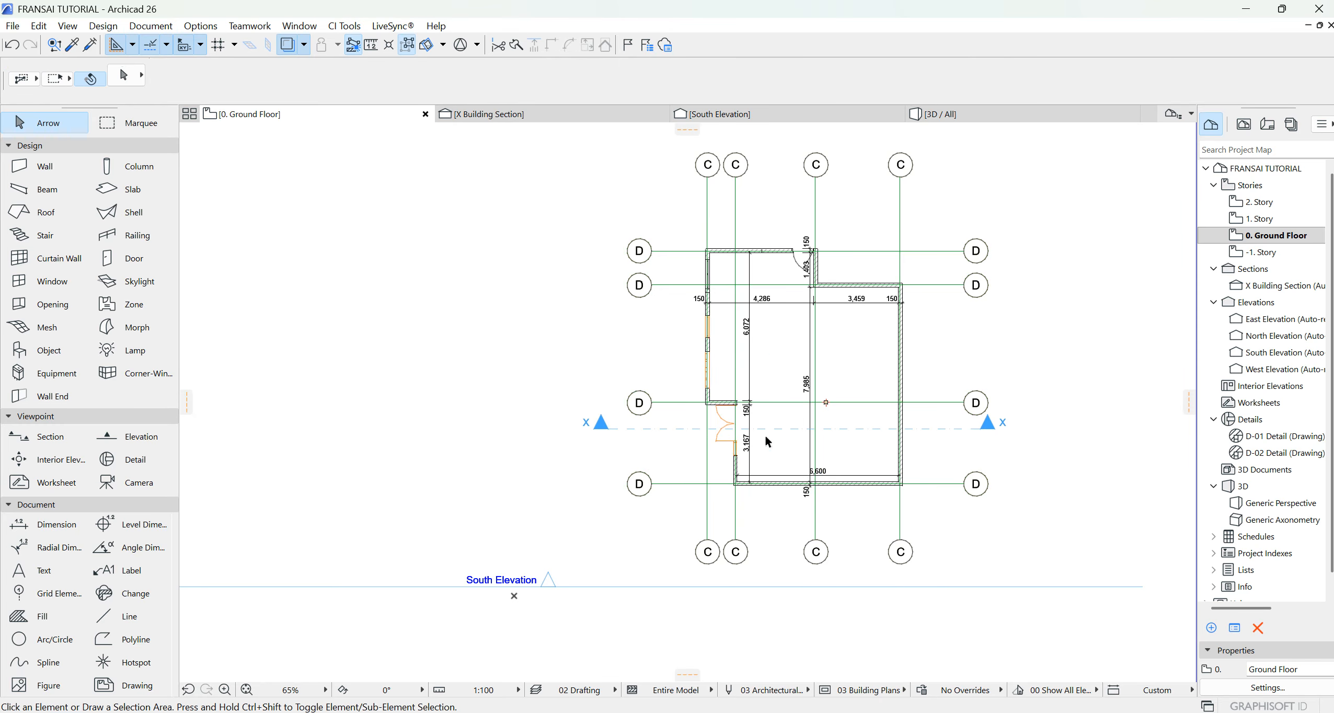
Select all eight horizontal and vertical grid lines, leaving the section line out of the selection.
scroll(772, 429, down, 2)
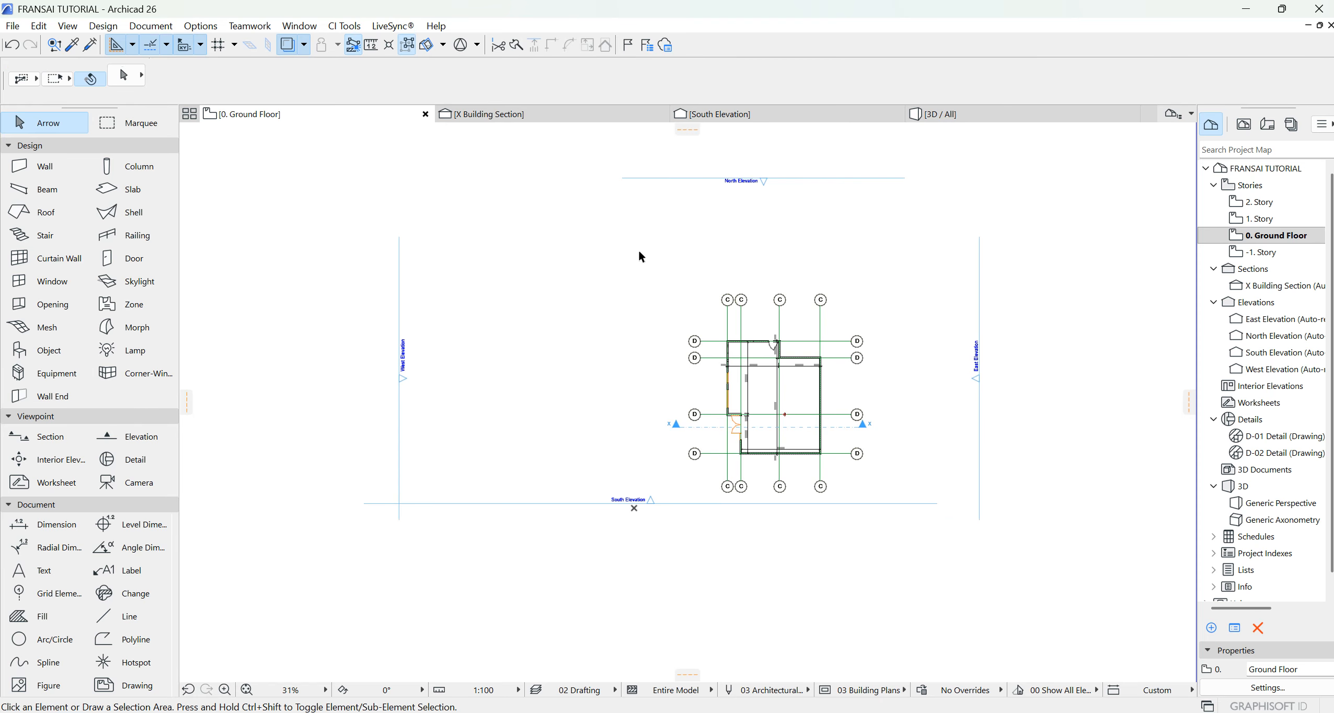
scroll(744, 389, up, 4)
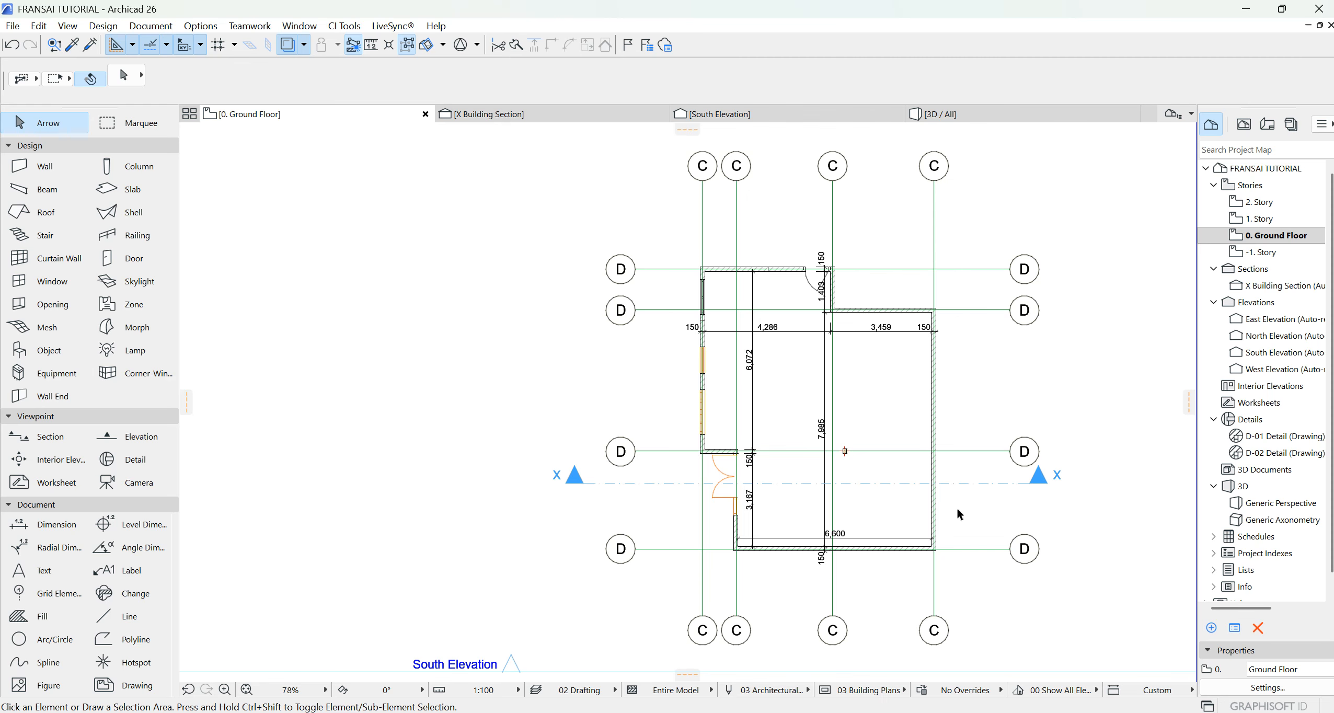
scroll(804, 463, down, 3)
click(958, 546)
click(911, 257)
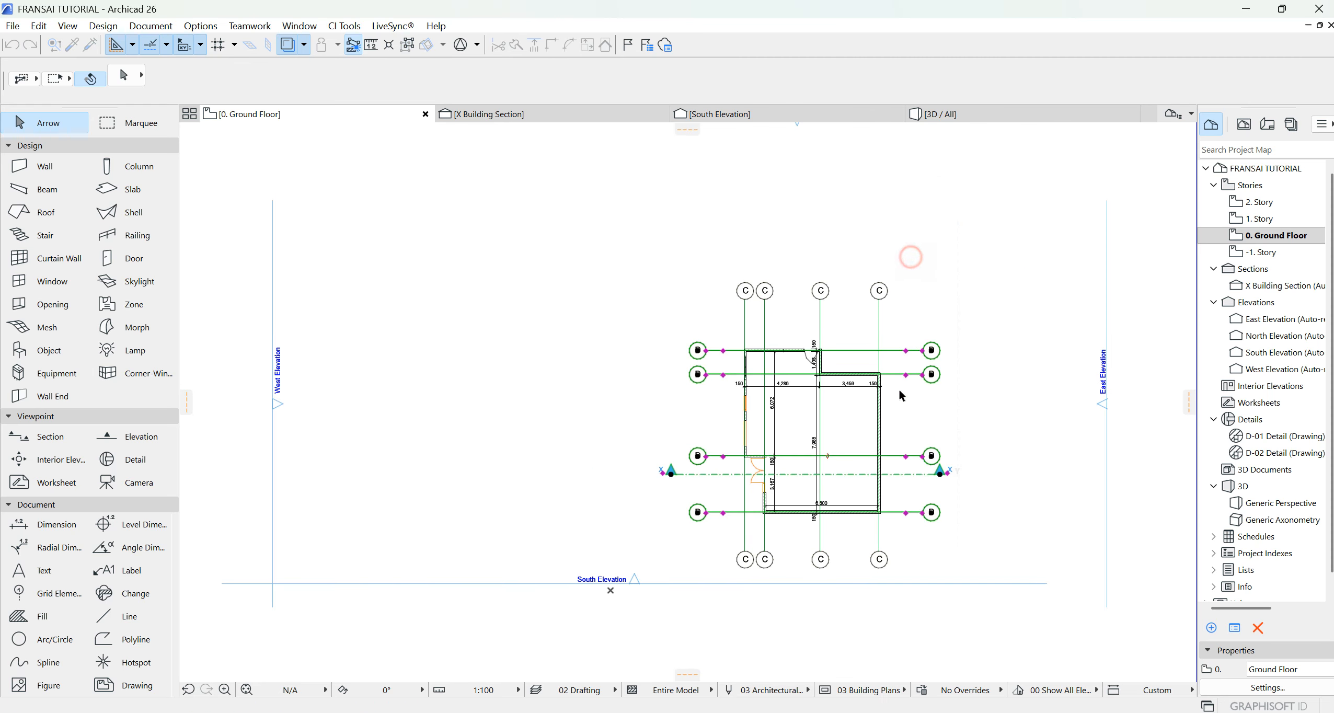
shift+click(910, 474)
shift+click(919, 320)
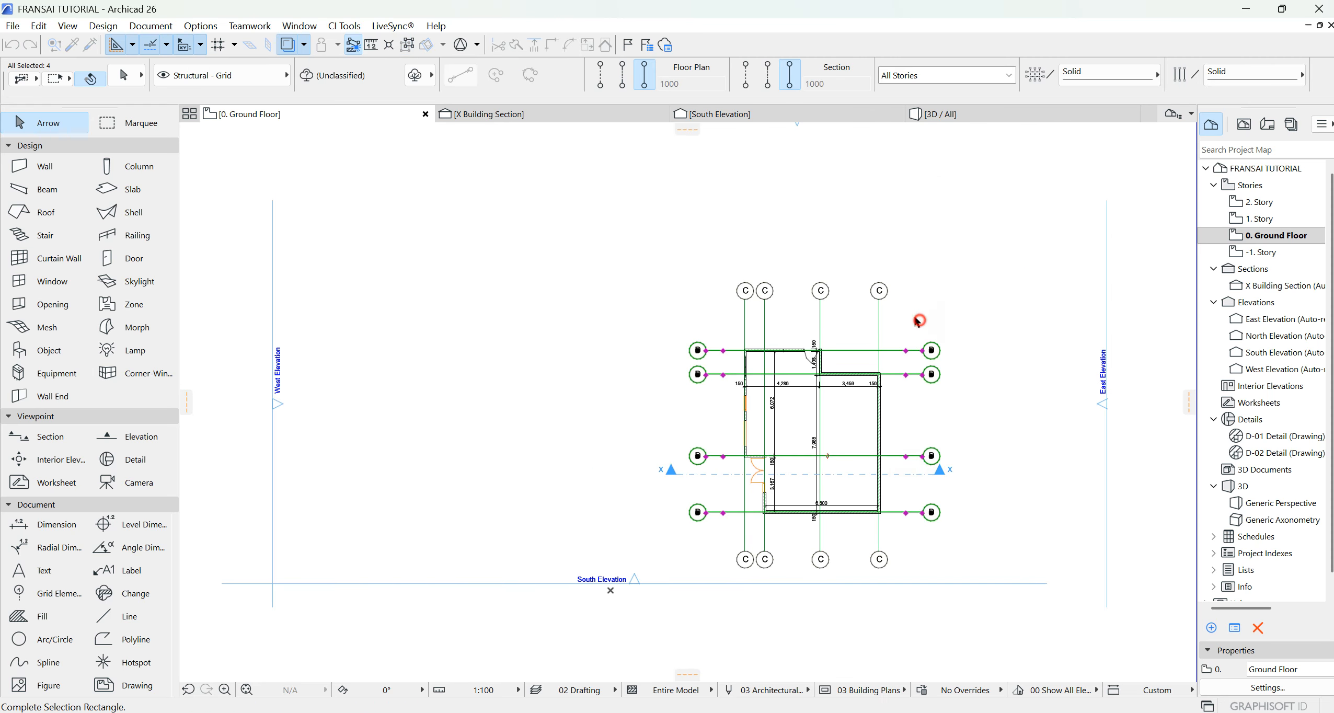
shift+click(711, 256)
Open the settings of the selected grid elements and set their floor plan linetype to Dashed Double.
click(125, 71)
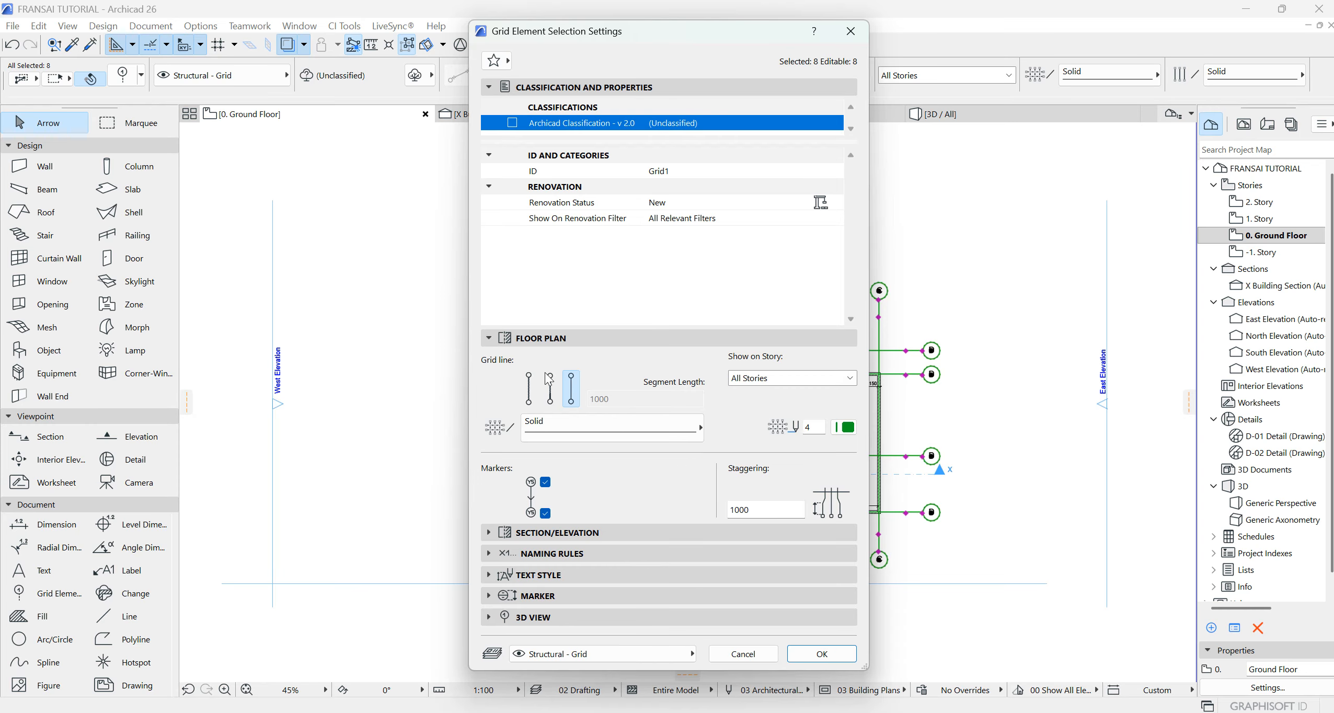
drag(760, 32, 522, 19)
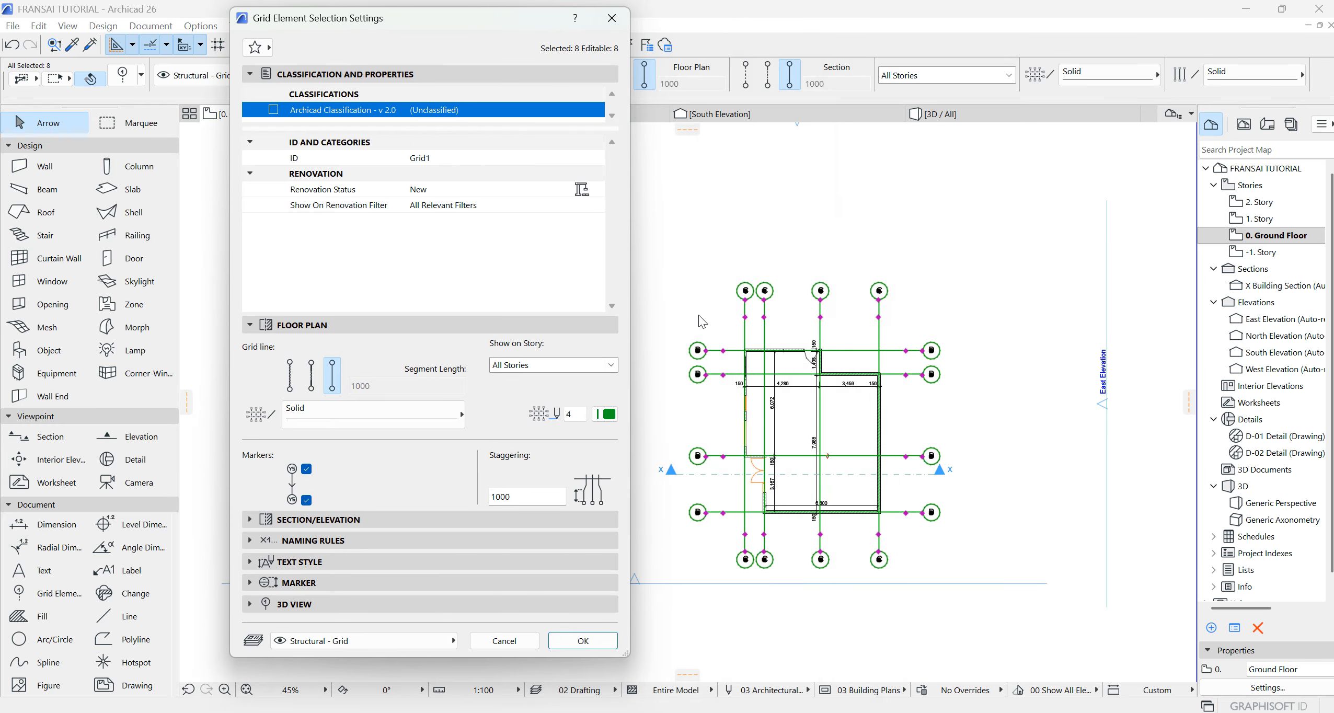
click(429, 415)
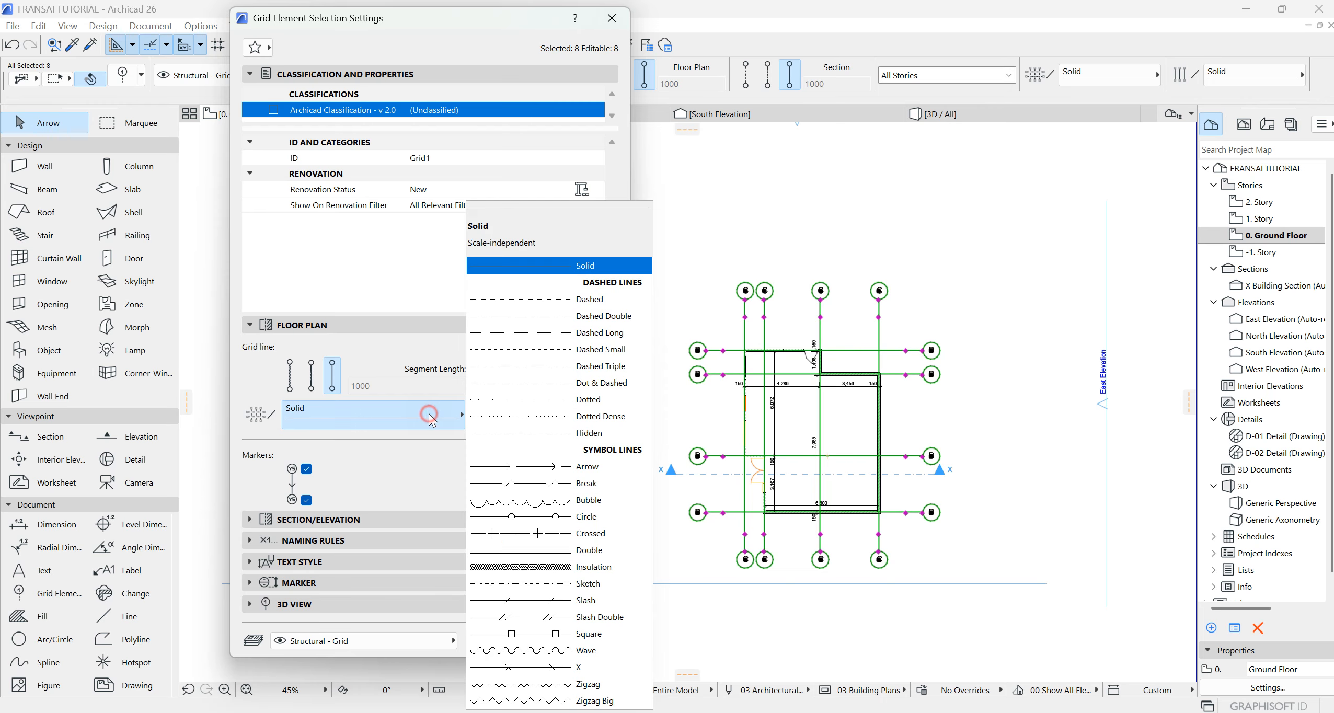
click(537, 316)
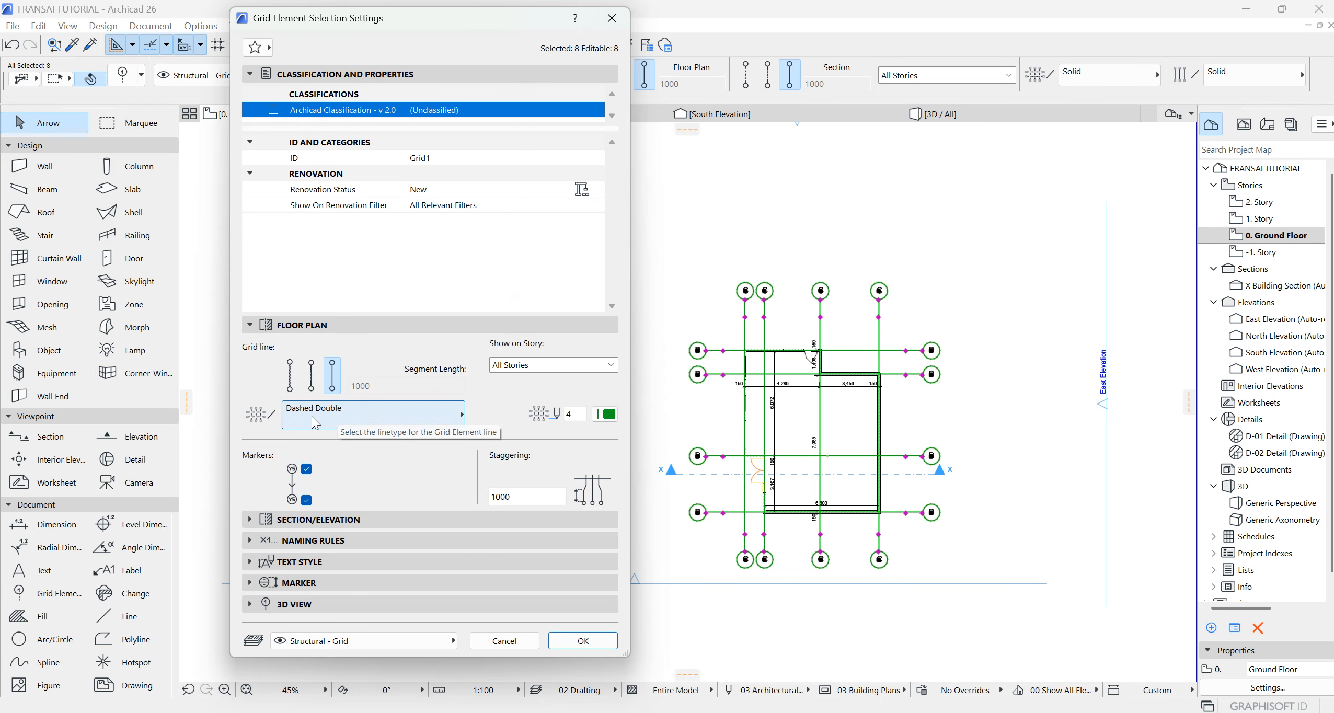
Set the grid line pen to 82, turn off the lower end marker and apply the settings.
click(608, 415)
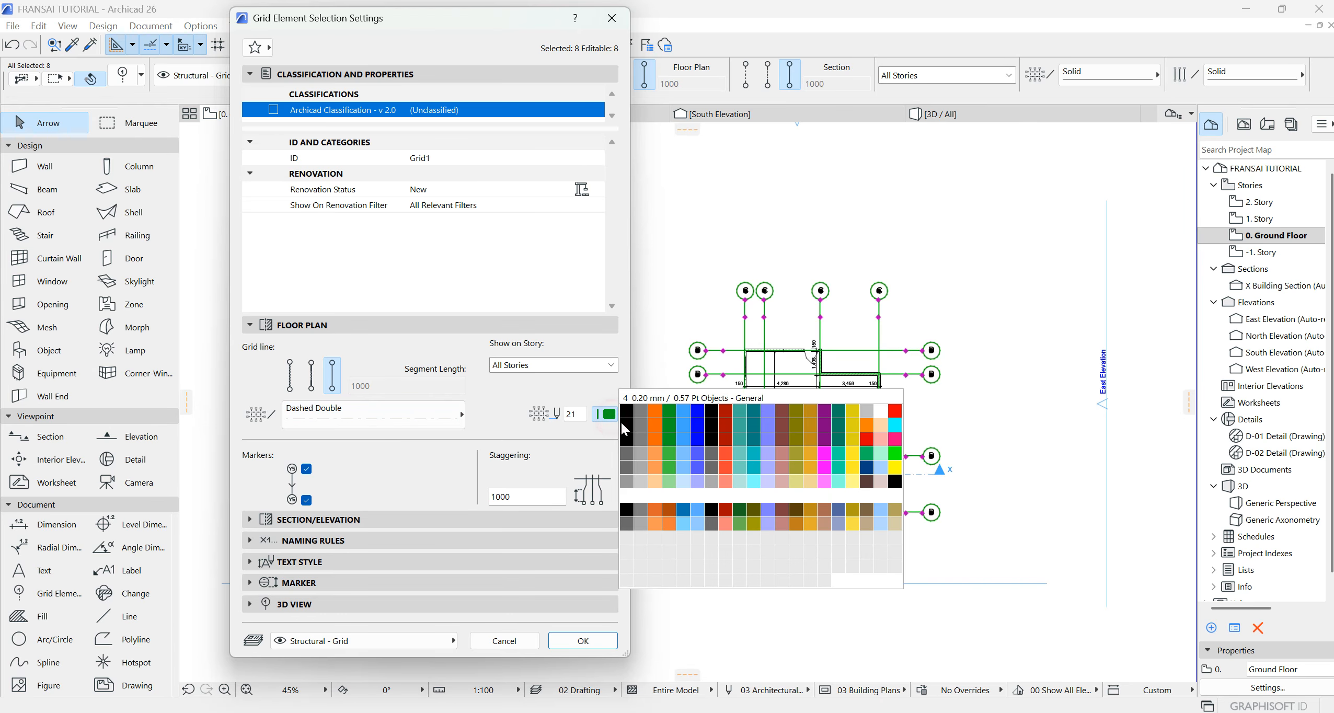
click(642, 468)
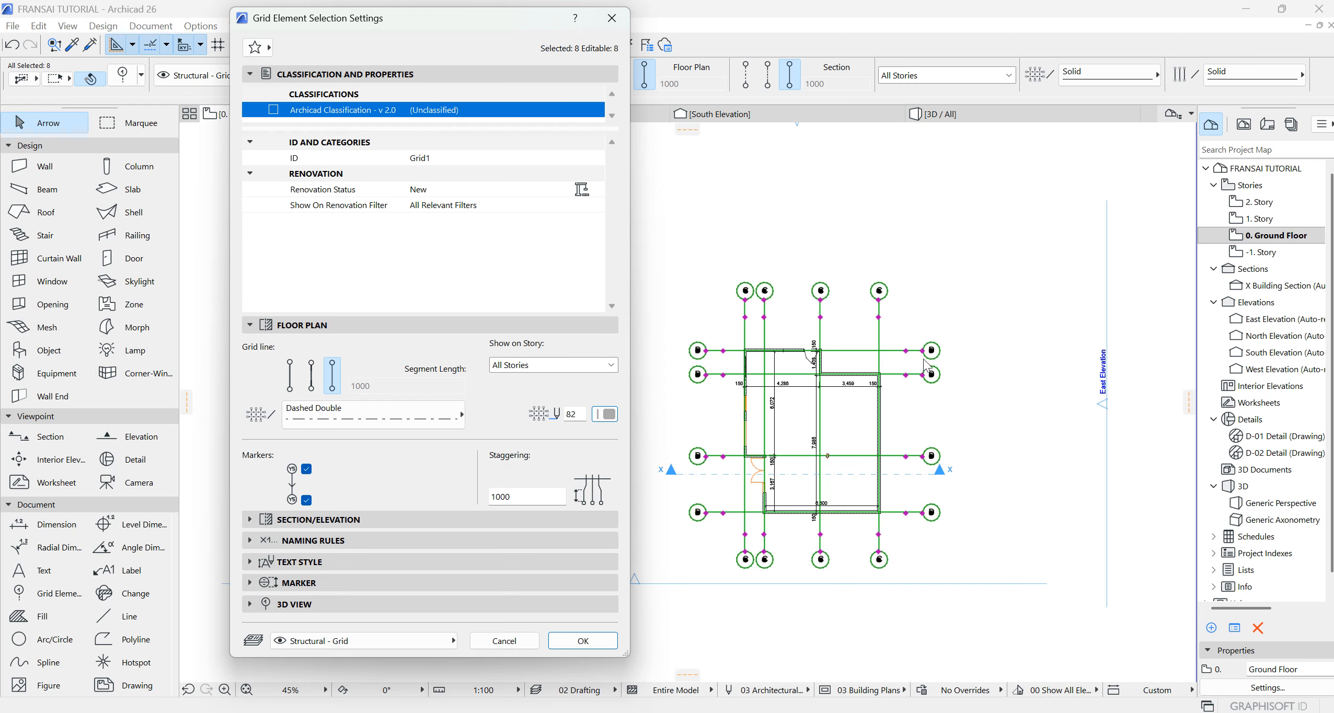
click(307, 500)
click(583, 642)
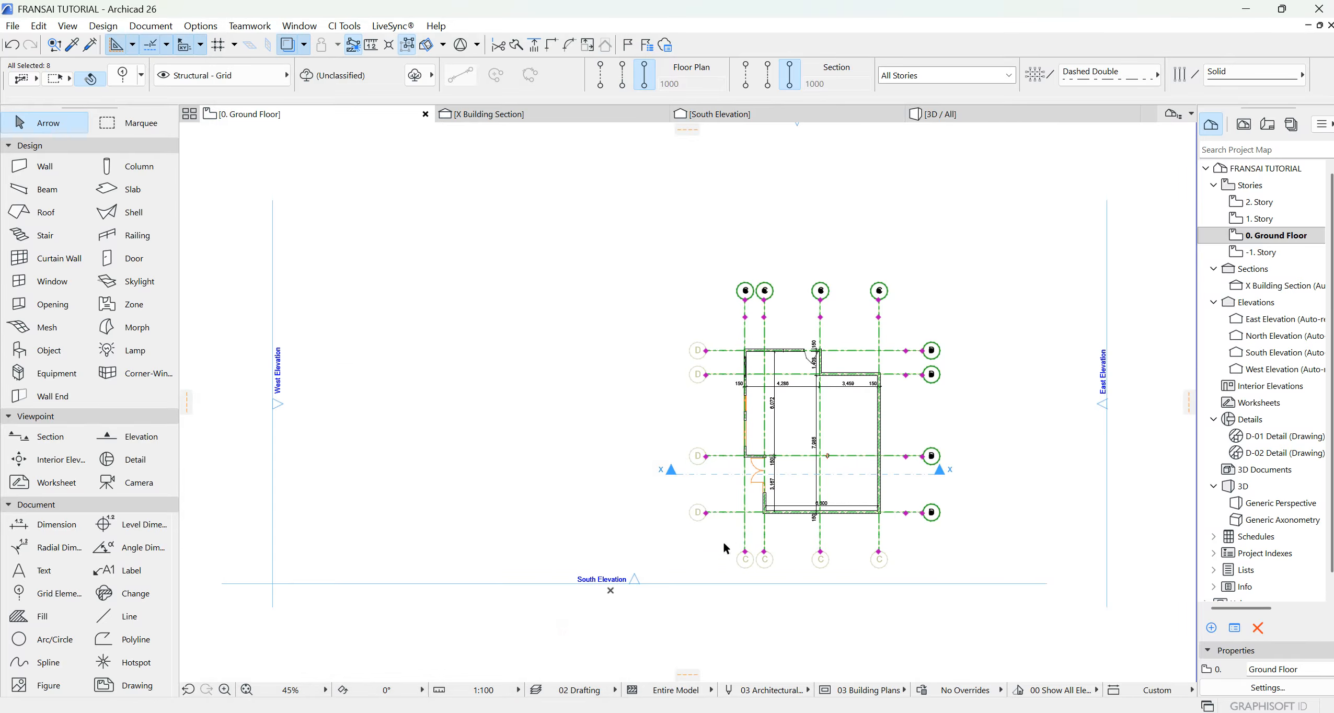
Reselect all eight grid lines without the section line and turn their lower end marker back on for the floor plan.
key(Escape)
scroll(950, 487, up, 3)
scroll(851, 469, down, 4)
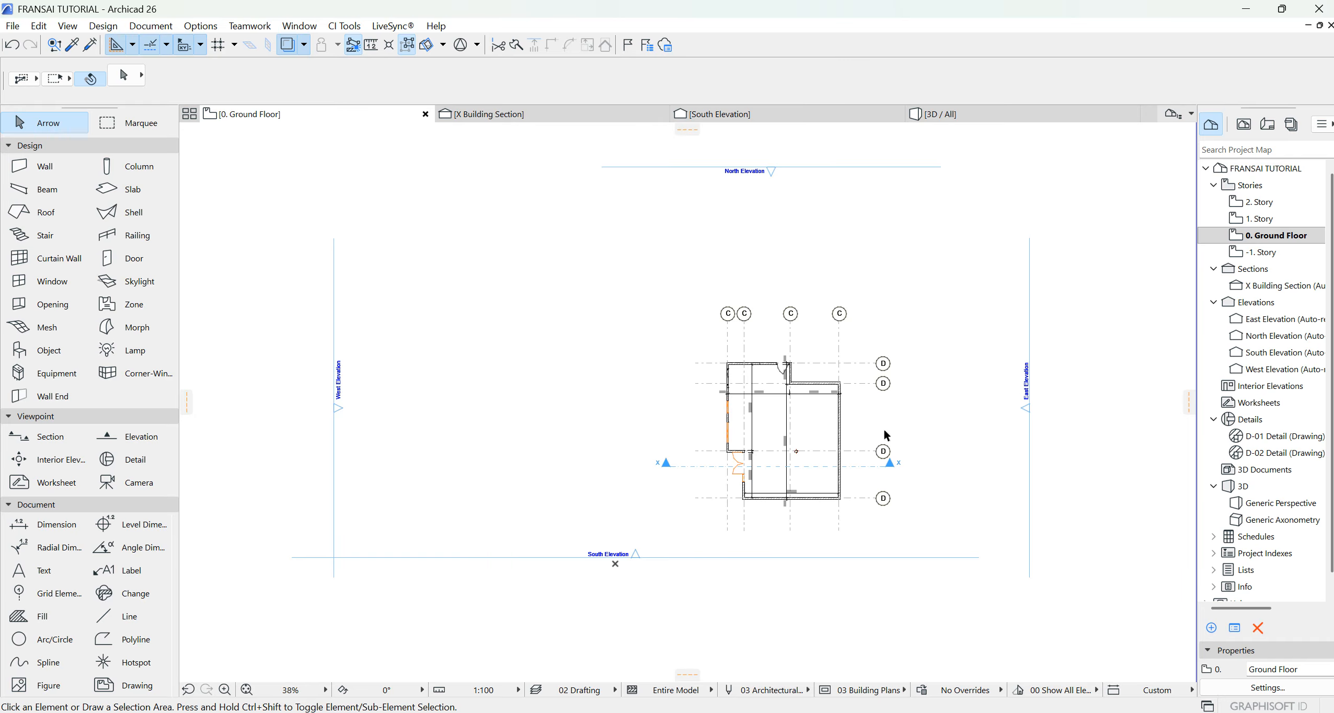
drag(914, 528, 609, 259)
shift+click(867, 473)
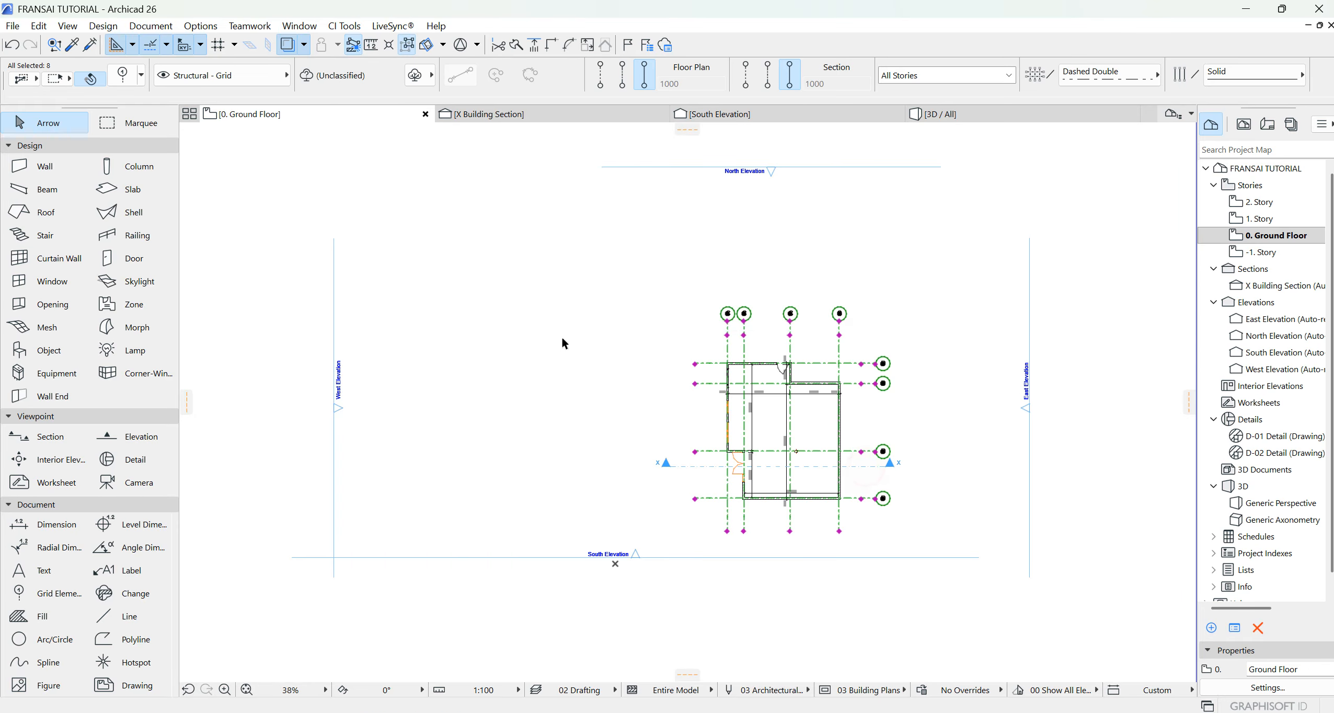
click(122, 77)
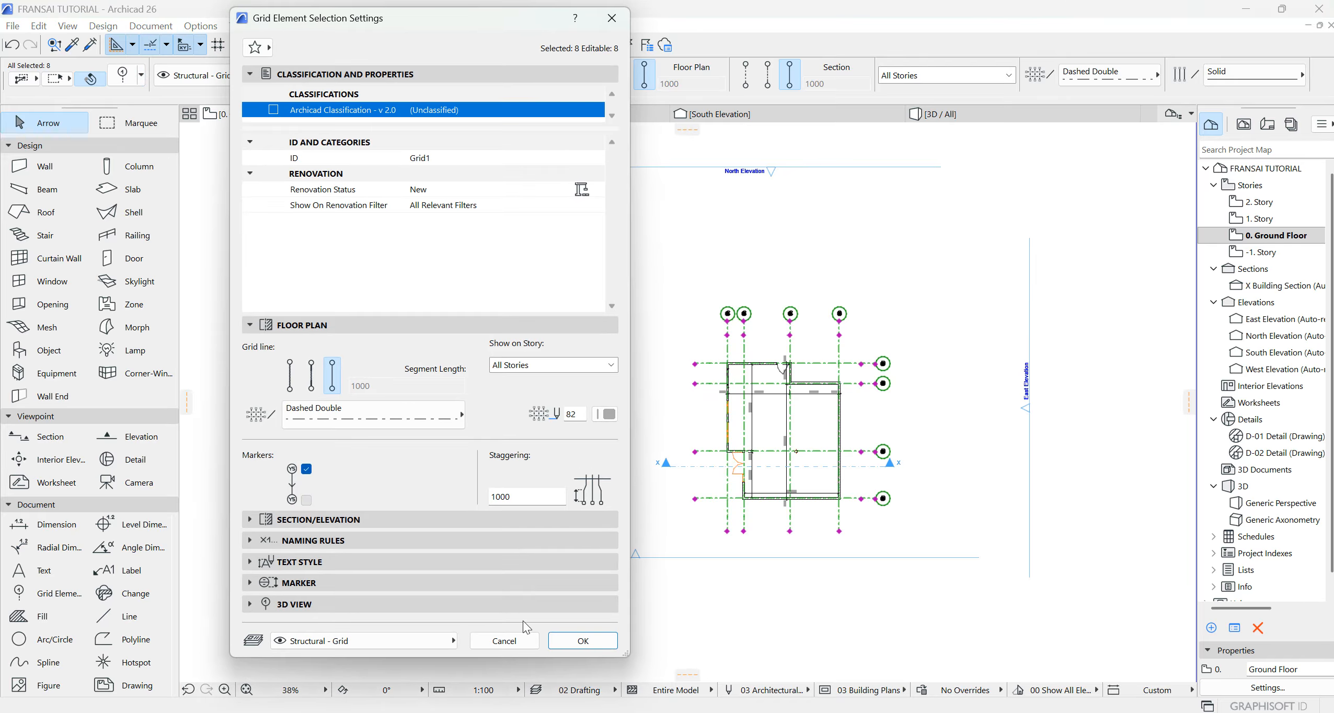
click(560, 642)
scroll(753, 511, up, 4)
scroll(700, 458, down, 4)
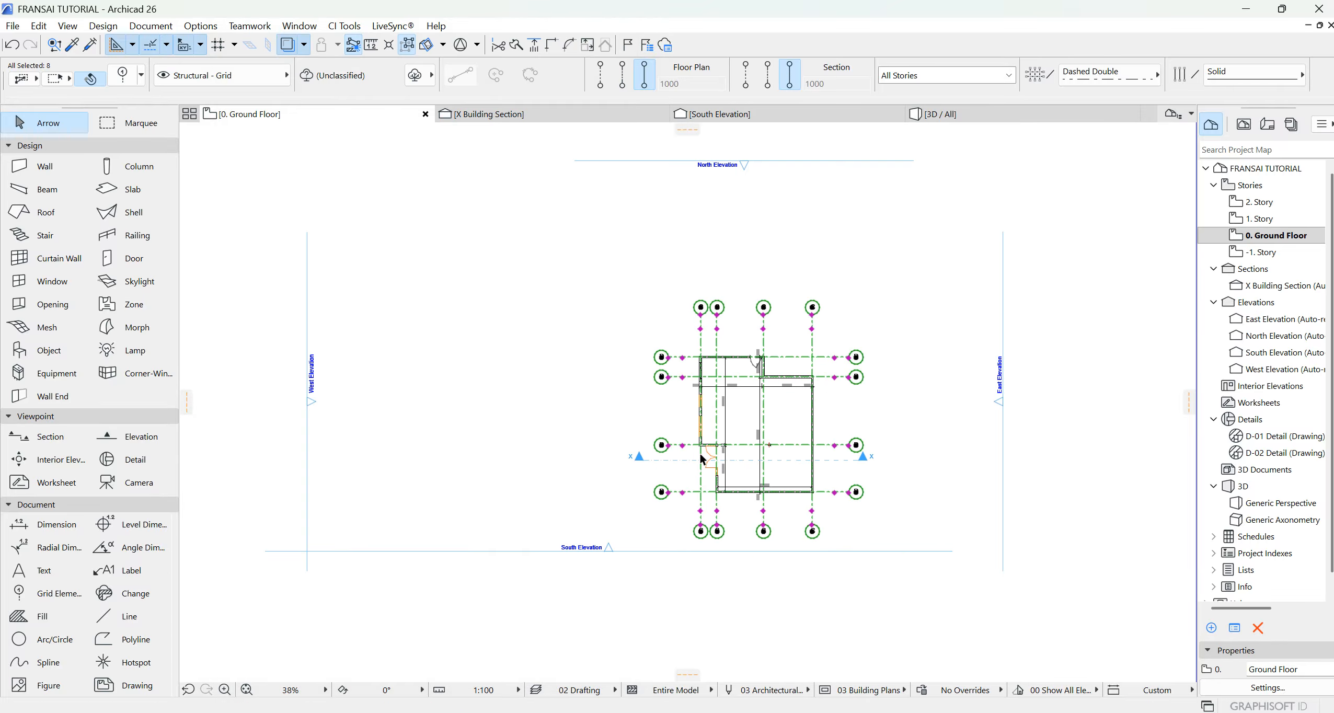
Move the South Elevation line slightly downward, farther away from the grid markers below the plan.
scroll(696, 370, down, 2)
click(840, 494)
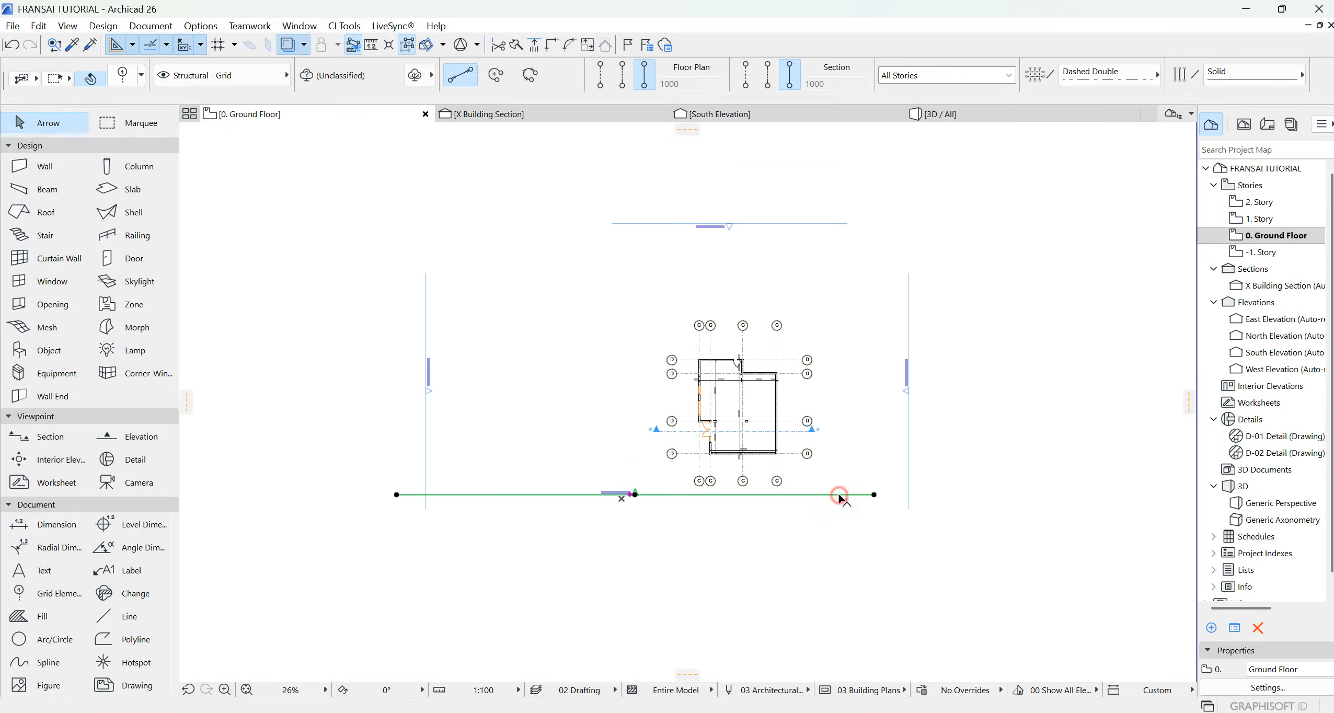
click(839, 495)
click(840, 508)
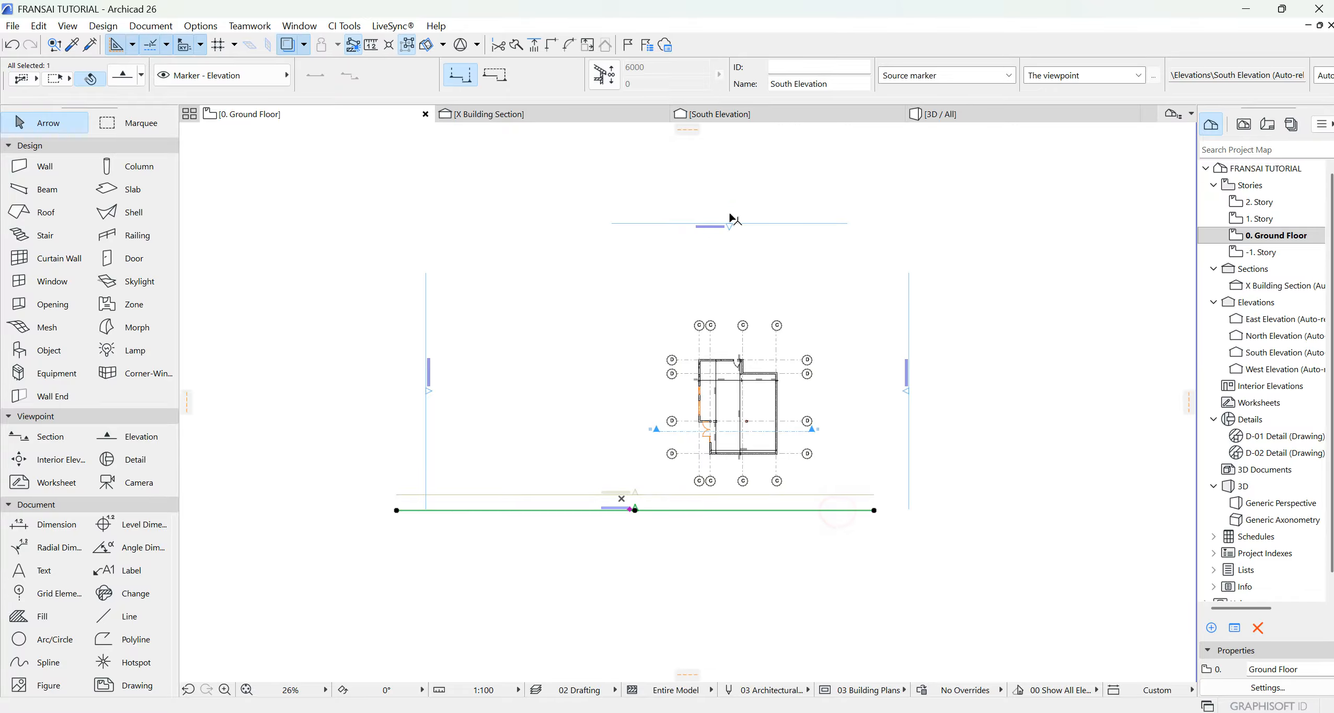
Open the South Elevation view and set its Grid Tool settings to show all grid elements by name.
click(795, 112)
scroll(923, 447, down, 2)
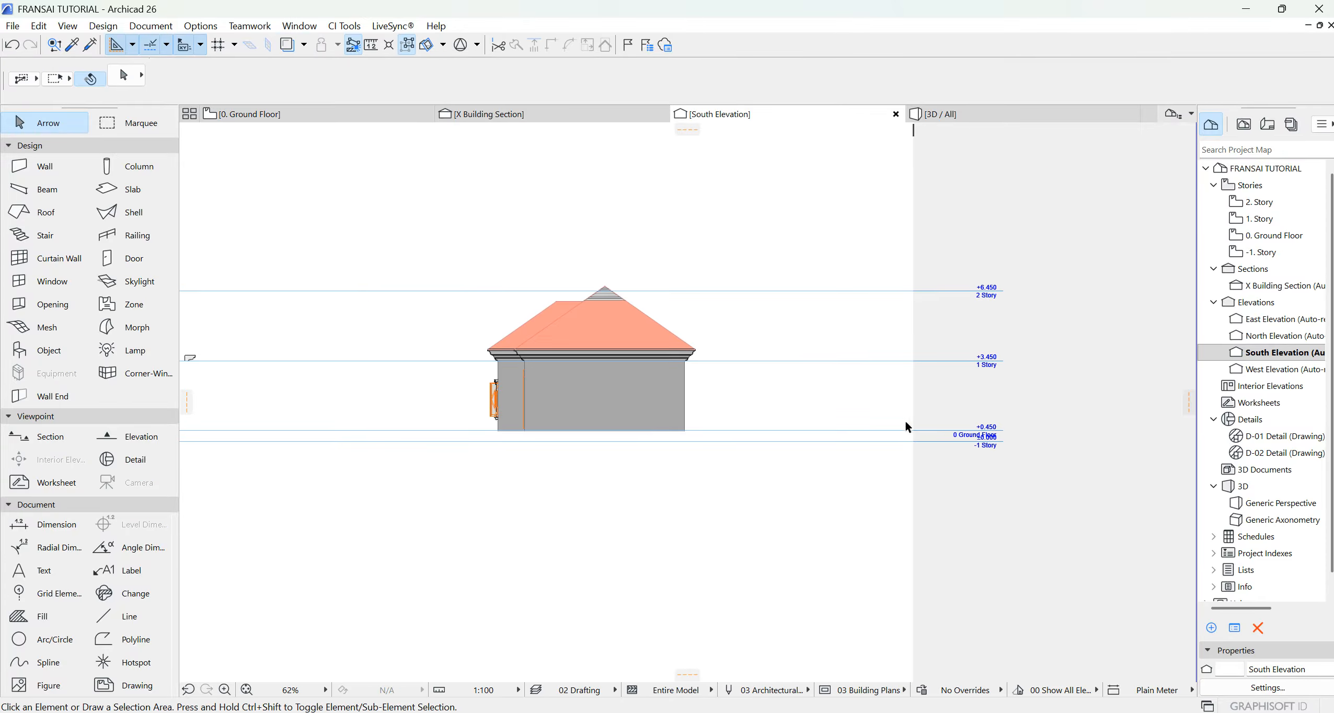
scroll(822, 351, down, 2)
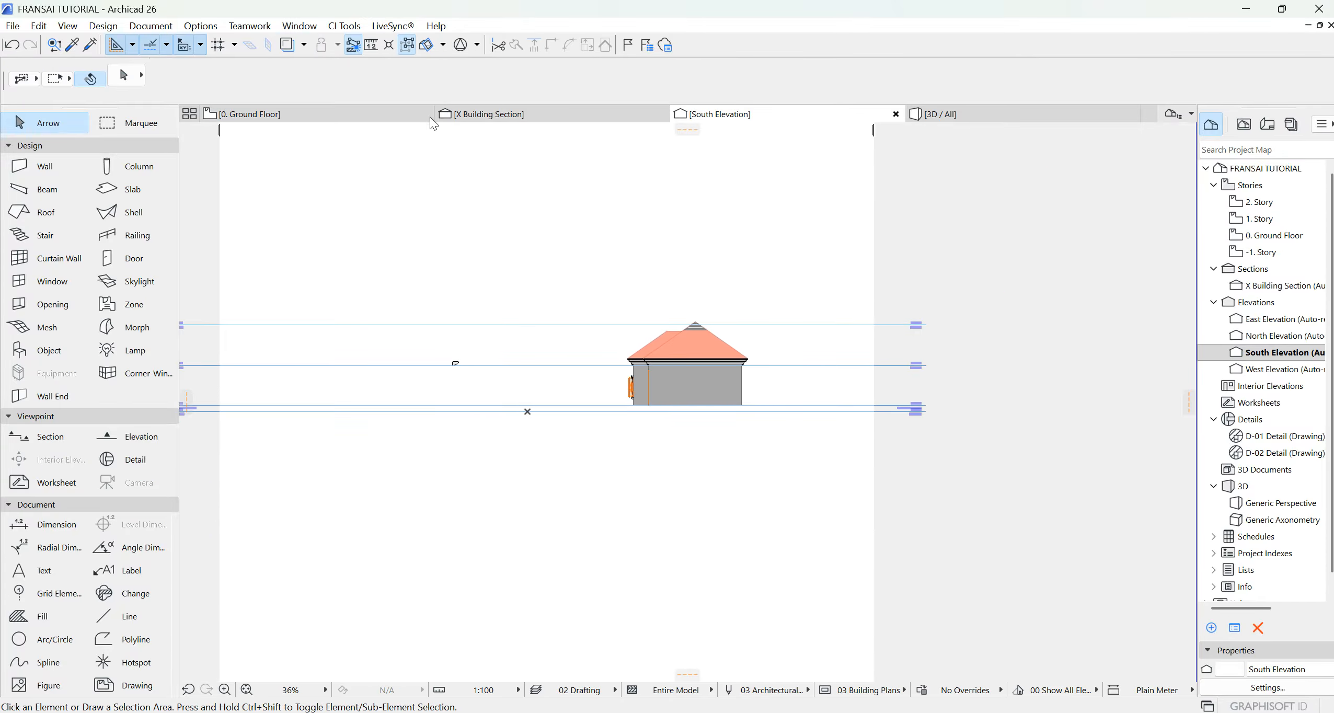
click(358, 113)
scroll(673, 500, up, 3)
scroll(607, 500, down, 4)
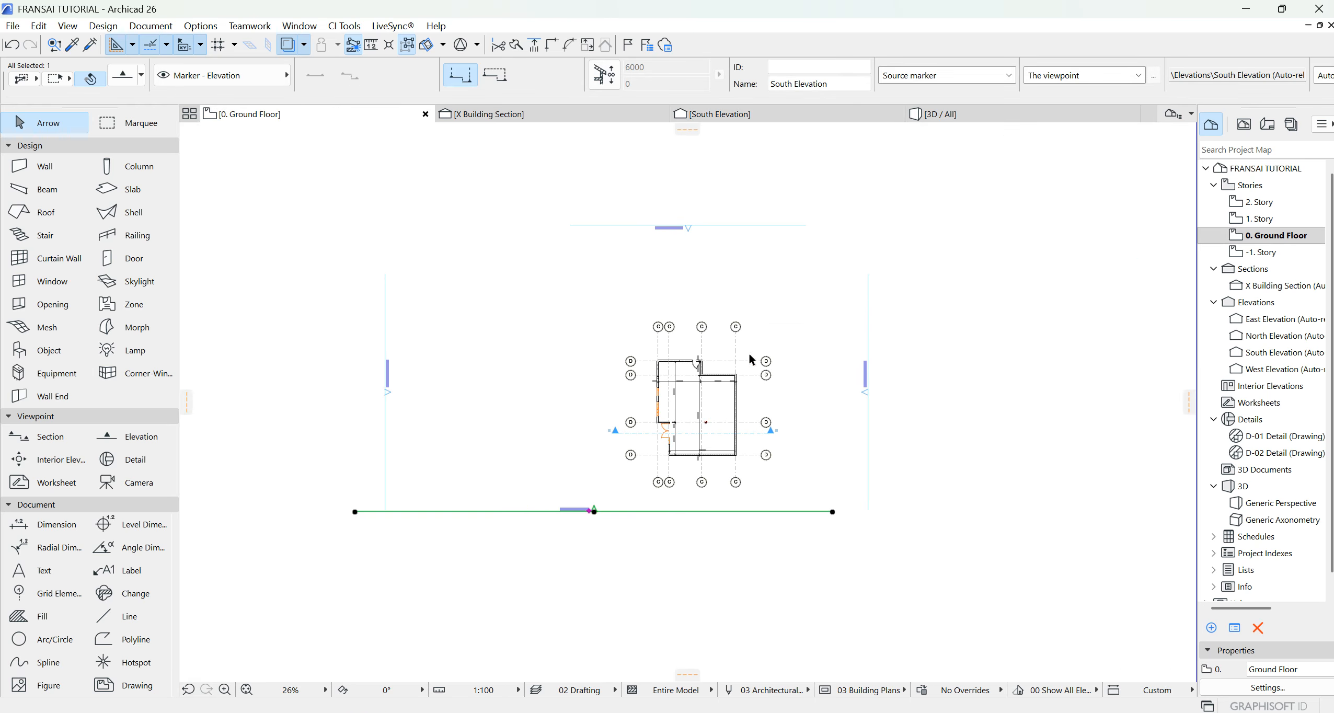
click(761, 107)
right_click(704, 235)
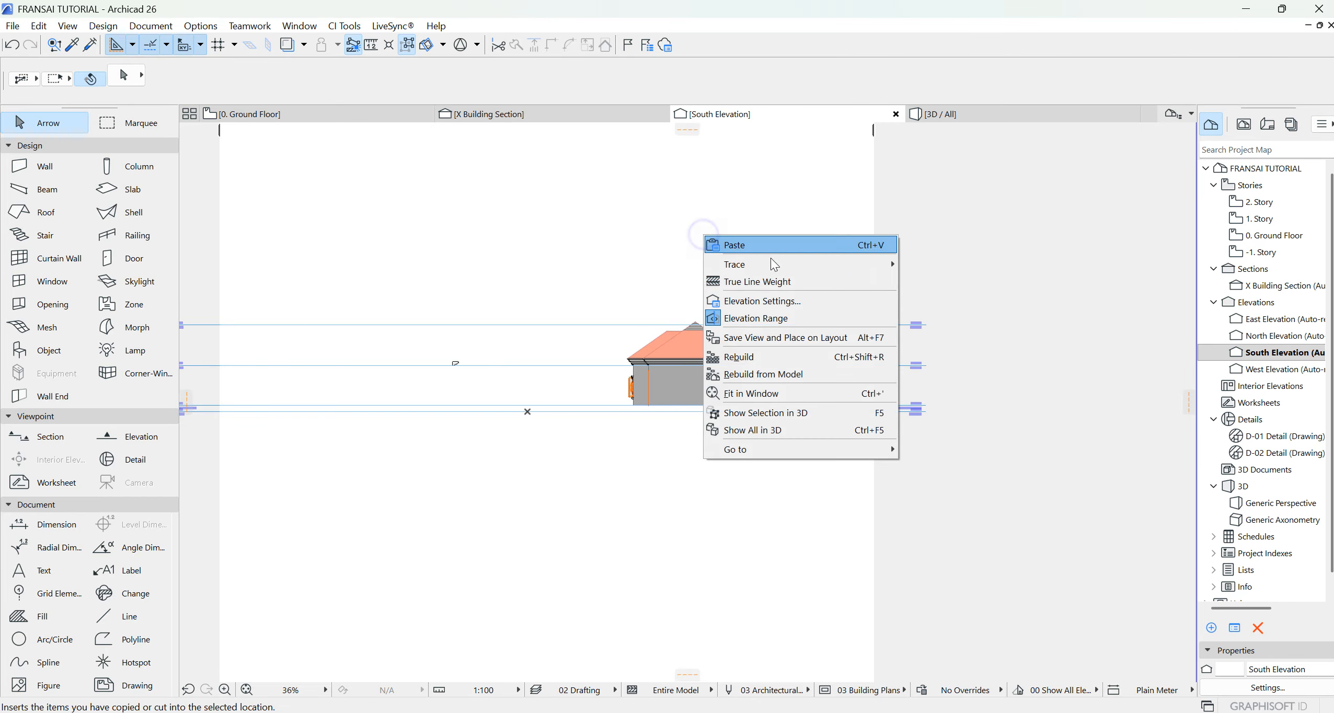
click(772, 301)
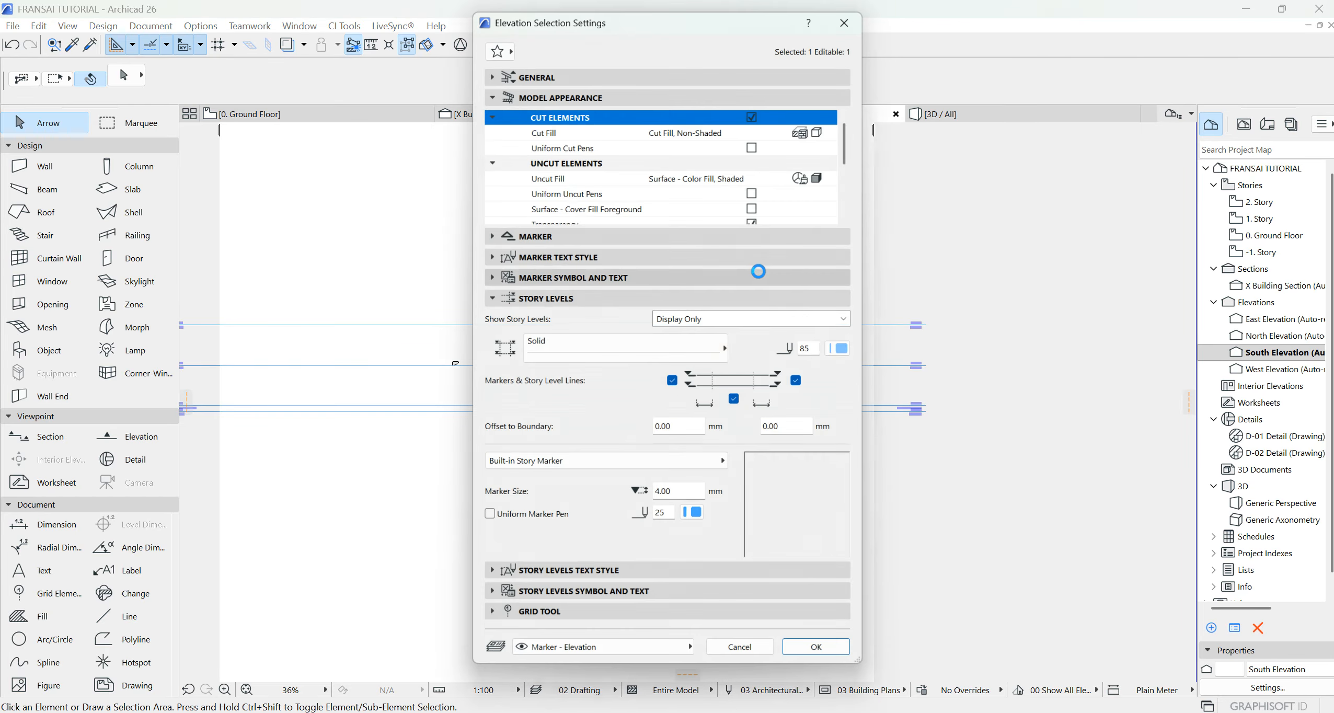
click(551, 622)
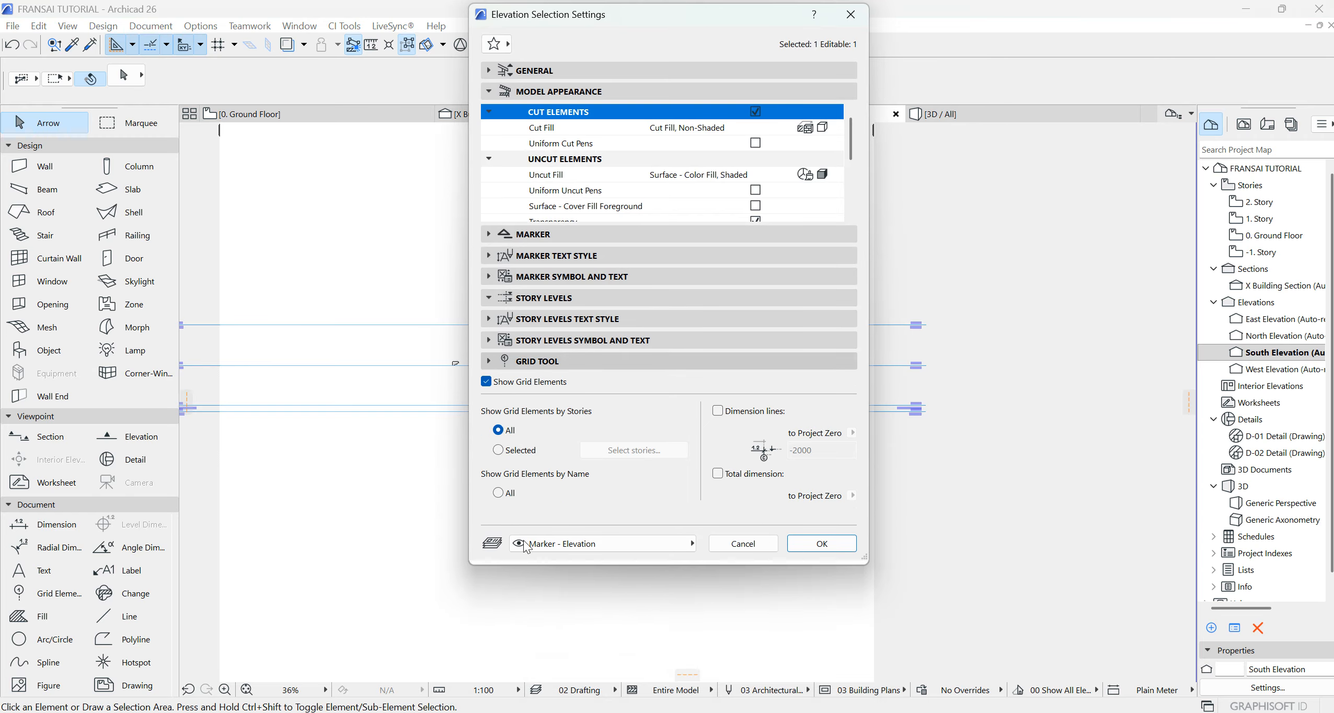
click(498, 493)
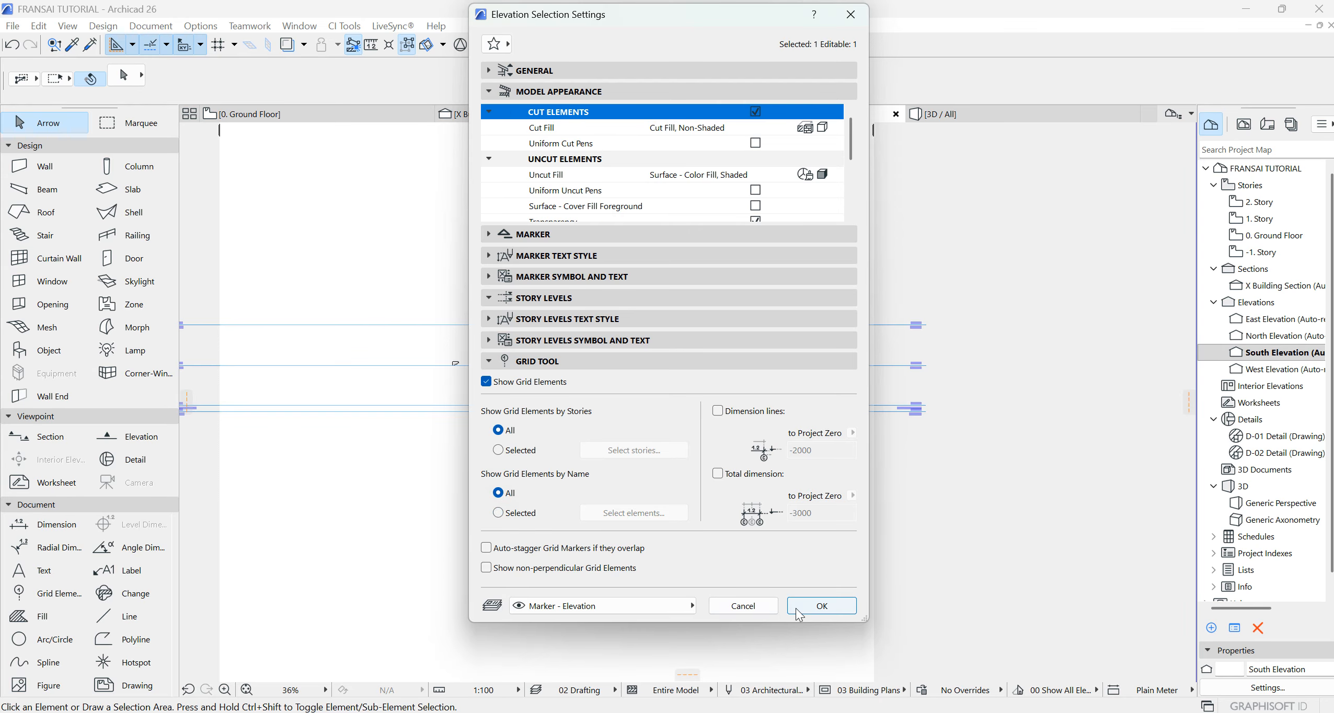
click(797, 609)
Examine how the grid lines and markers appear in the South Elevation and in the X Building Section.
scroll(759, 332, up, 3)
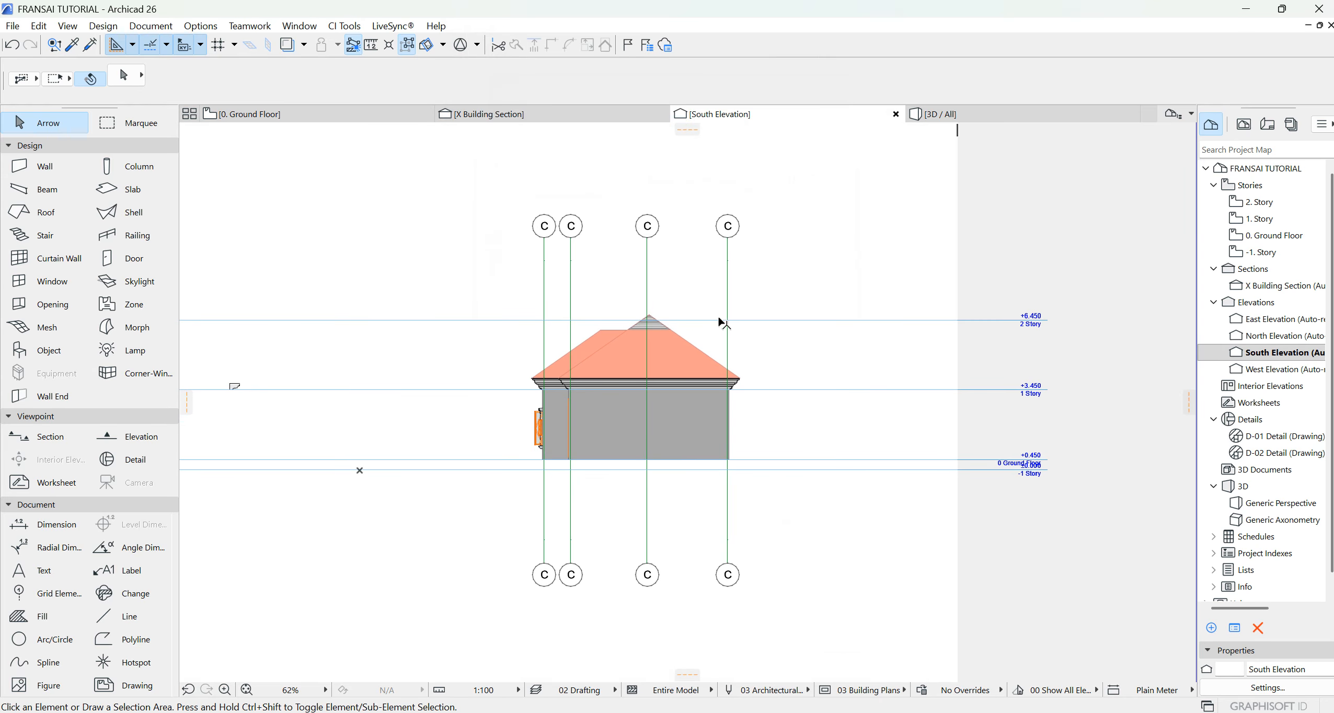
scroll(696, 334, down, 3)
scroll(671, 340, up, 3)
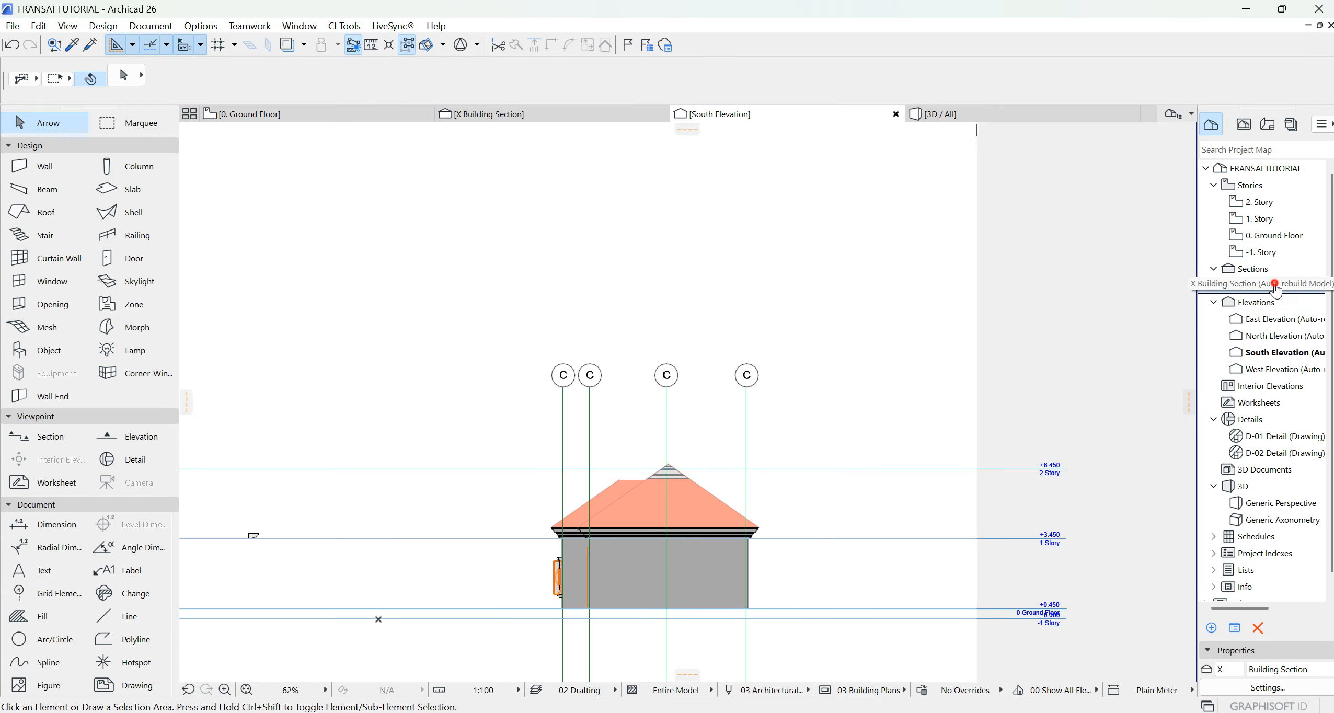
double_click(1229, 287)
scroll(924, 504, down, 8)
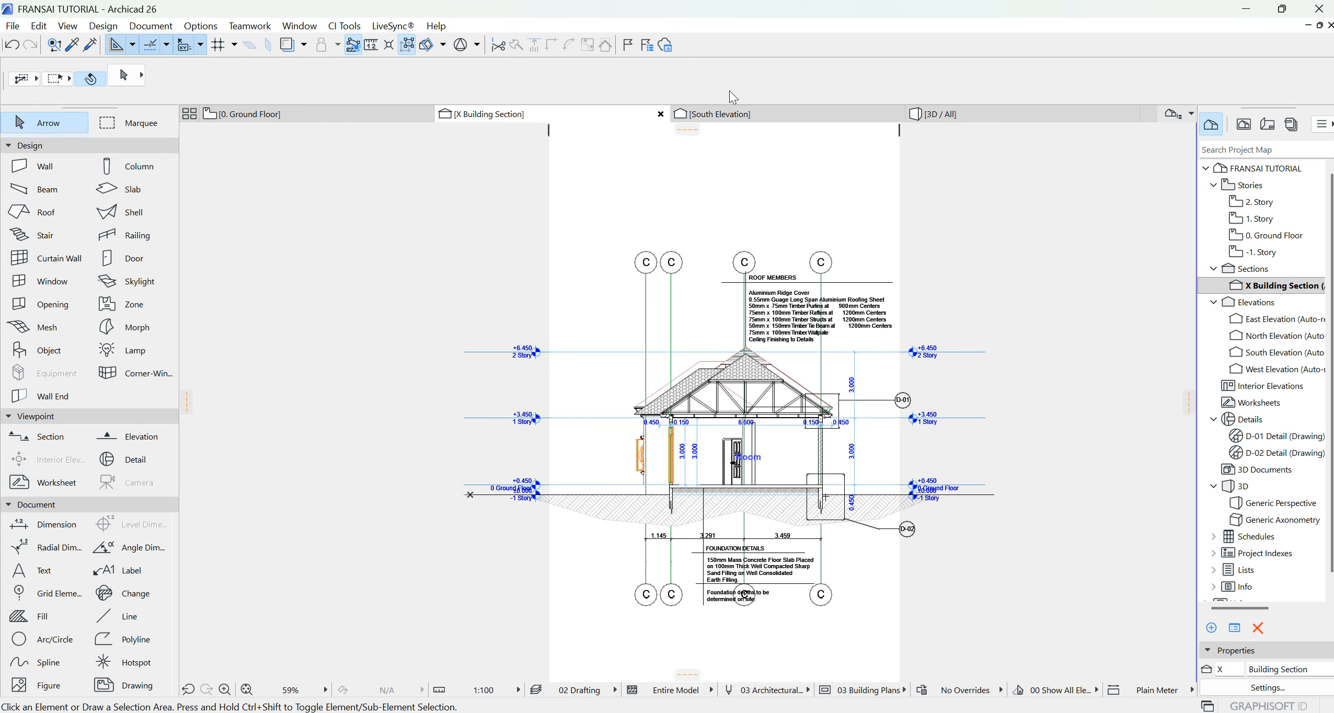
scroll(752, 302, up, 4)
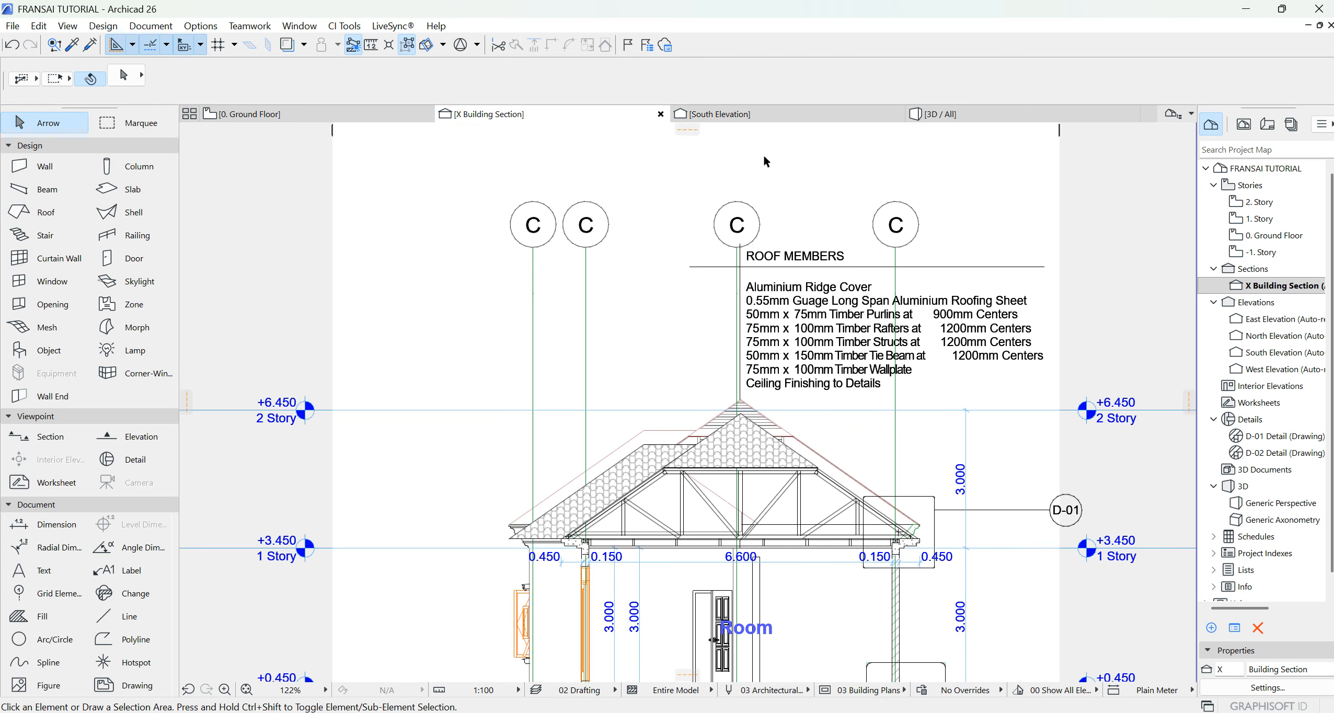
click(758, 114)
scroll(761, 326, down, 3)
scroll(713, 534, up, 4)
scroll(825, 407, down, 3)
scroll(783, 524, up, 1)
scroll(783, 525, up, 2)
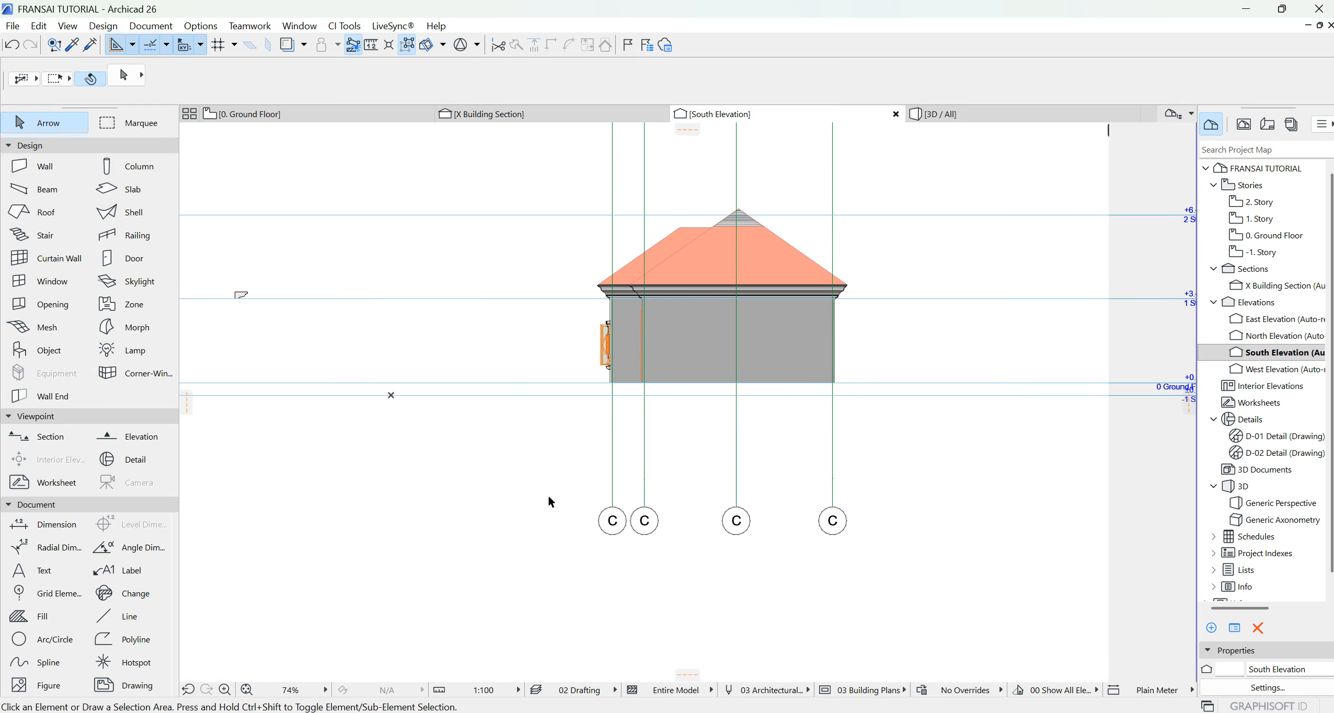
scroll(706, 501, down, 3)
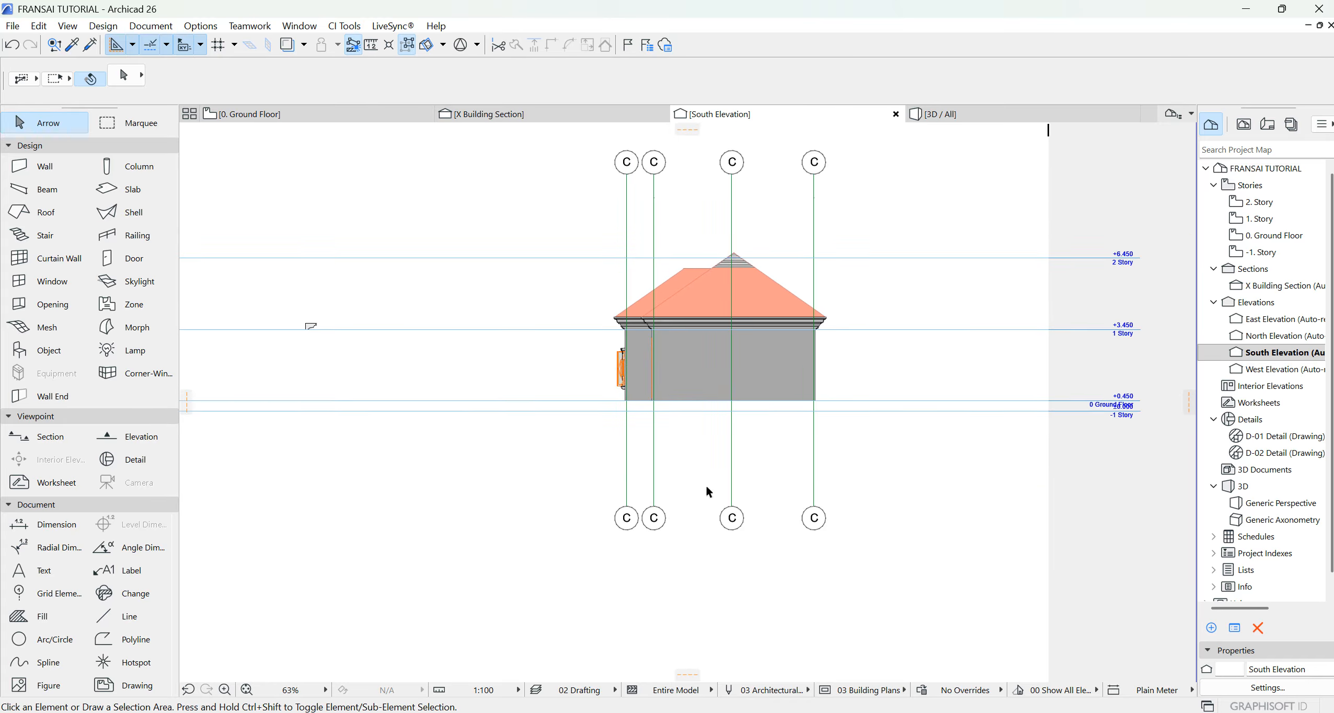
Select all eight grid lines on the ground floor plan and set their section/elevation linetype to Dashed Double.
click(319, 118)
scroll(698, 345, up, 3)
click(827, 344)
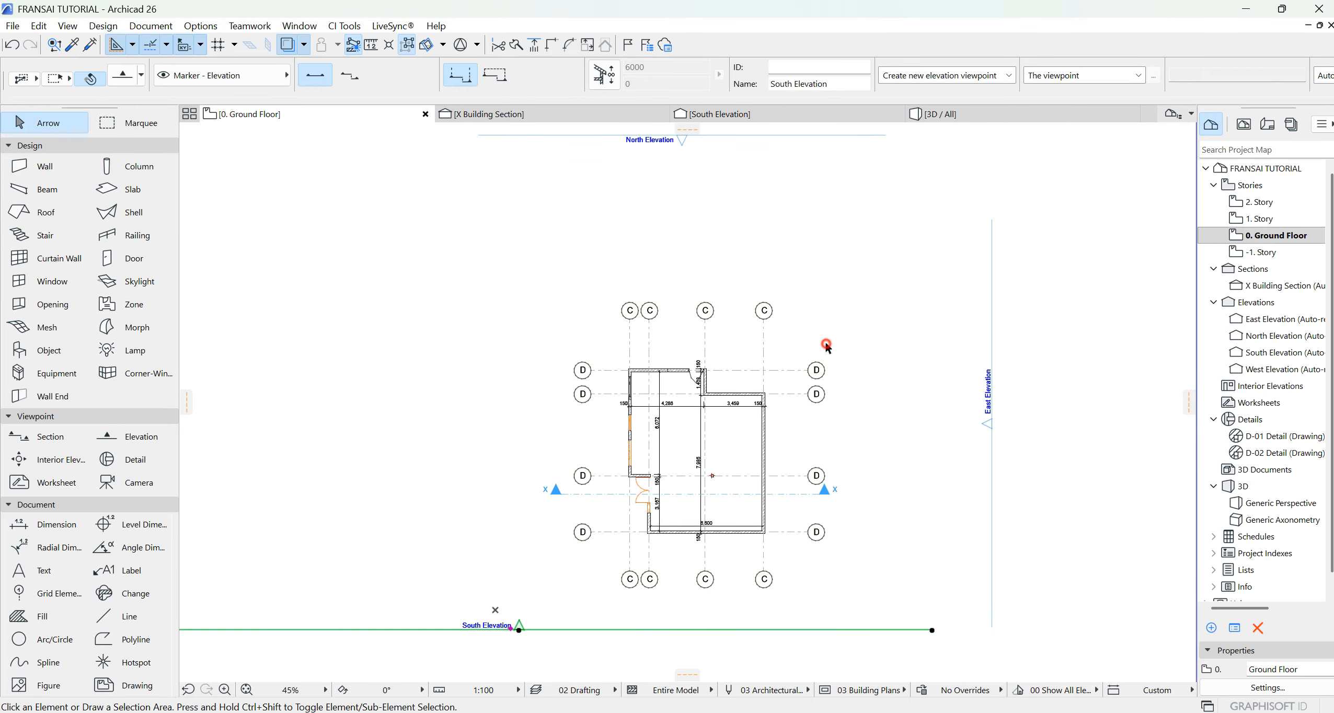
drag(853, 327, 471, 247)
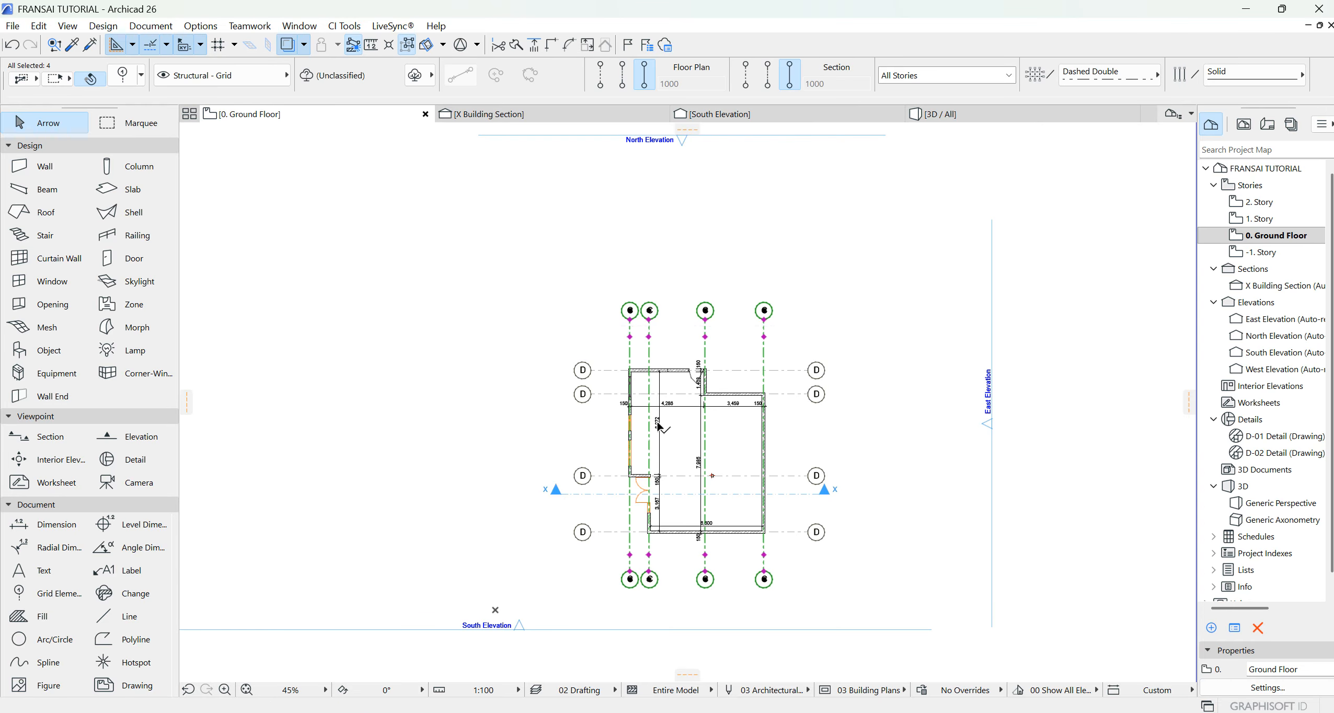
shift+click(828, 551)
shift+click(793, 298)
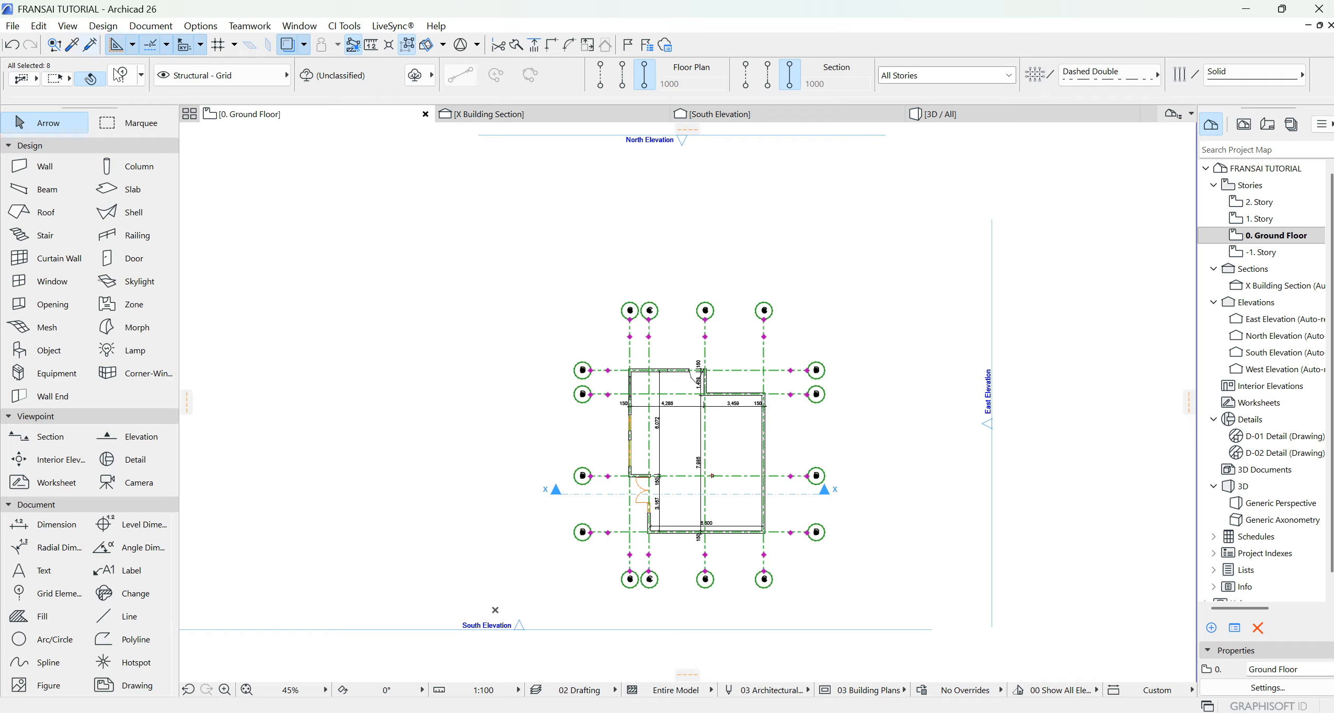
click(121, 75)
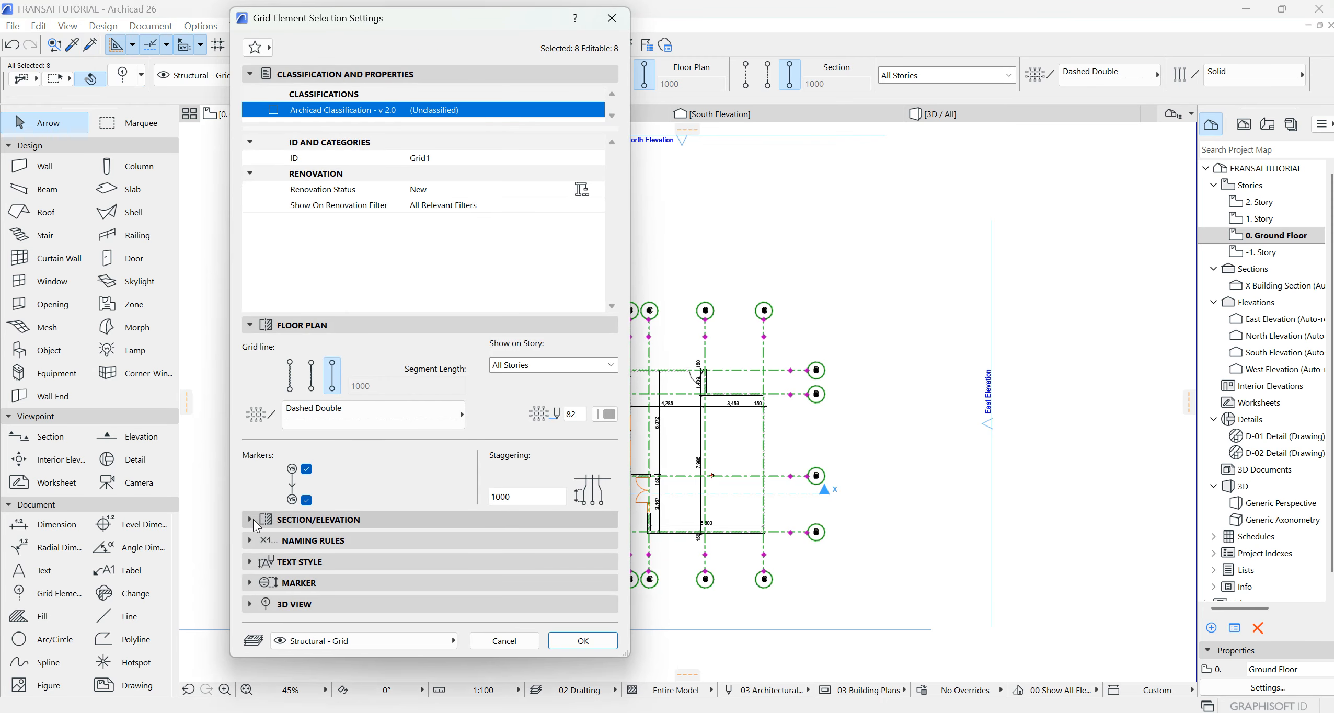
click(348, 519)
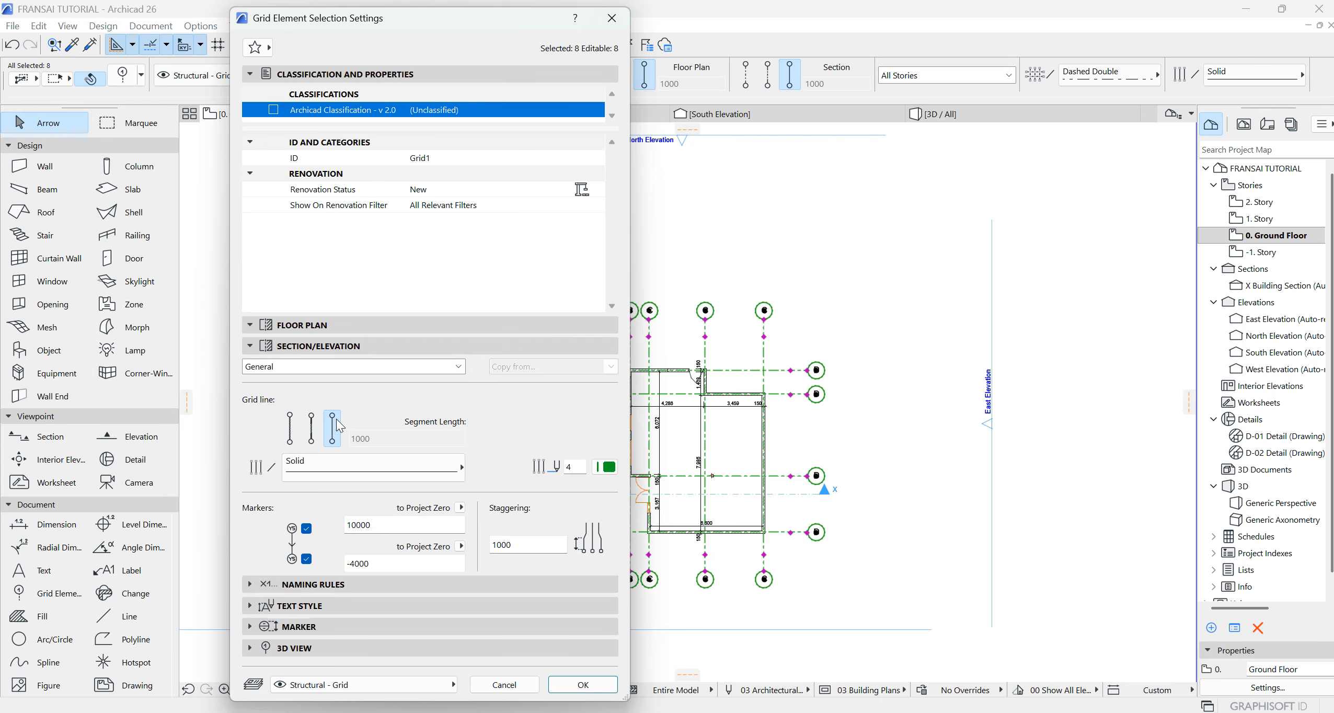
click(370, 474)
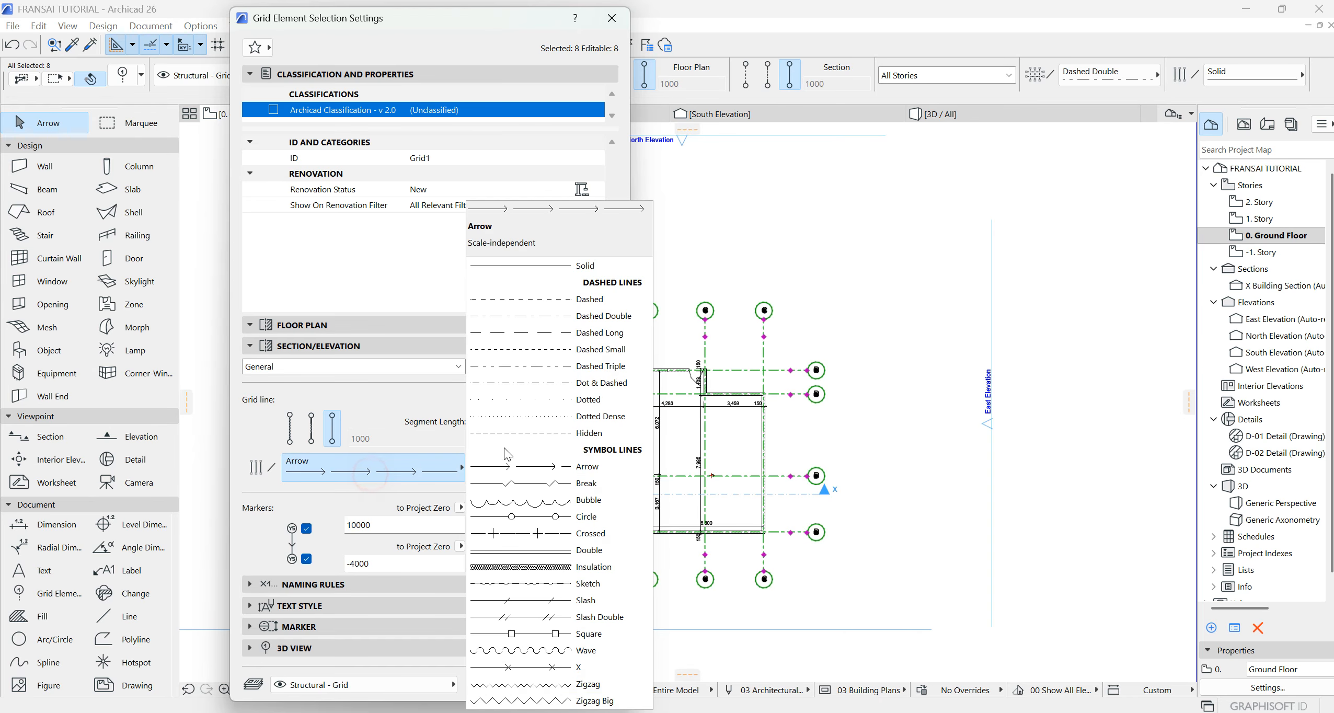
click(538, 317)
Set the grid lines' section/elevation pen to 82, turn off their lower end marker there and apply the settings.
click(607, 467)
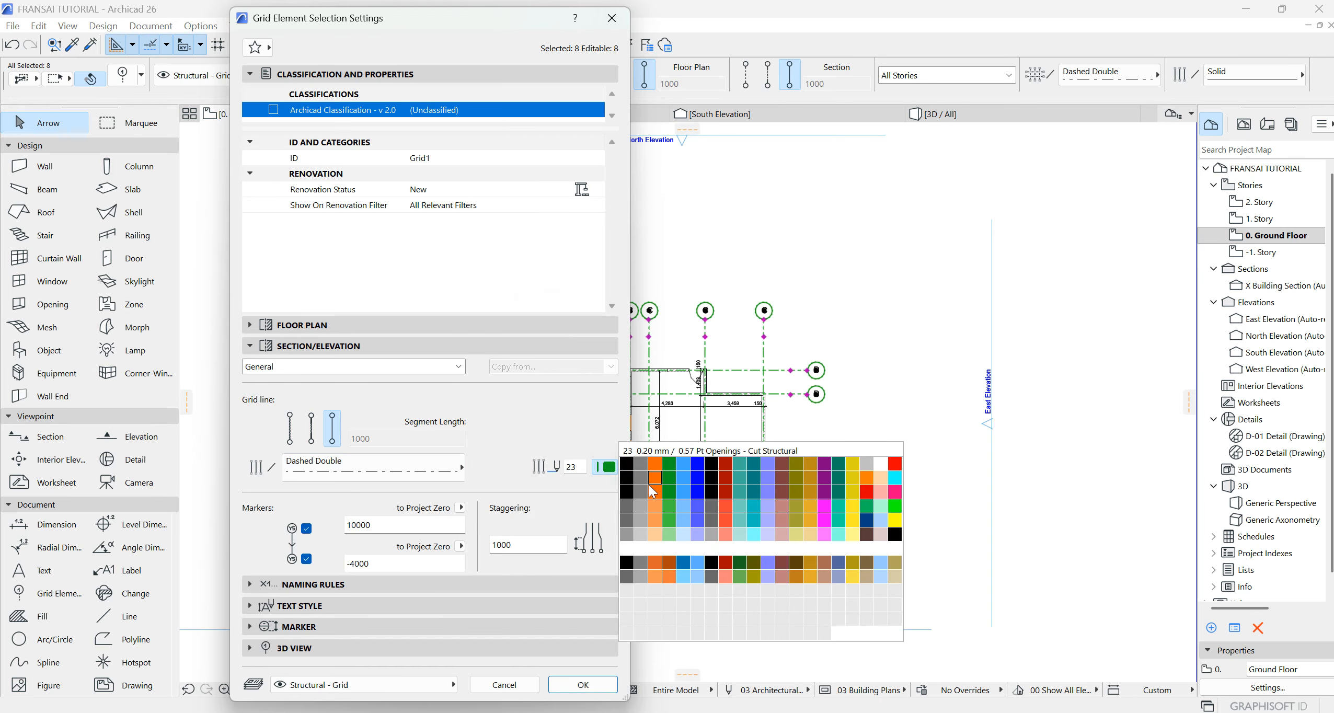
click(641, 521)
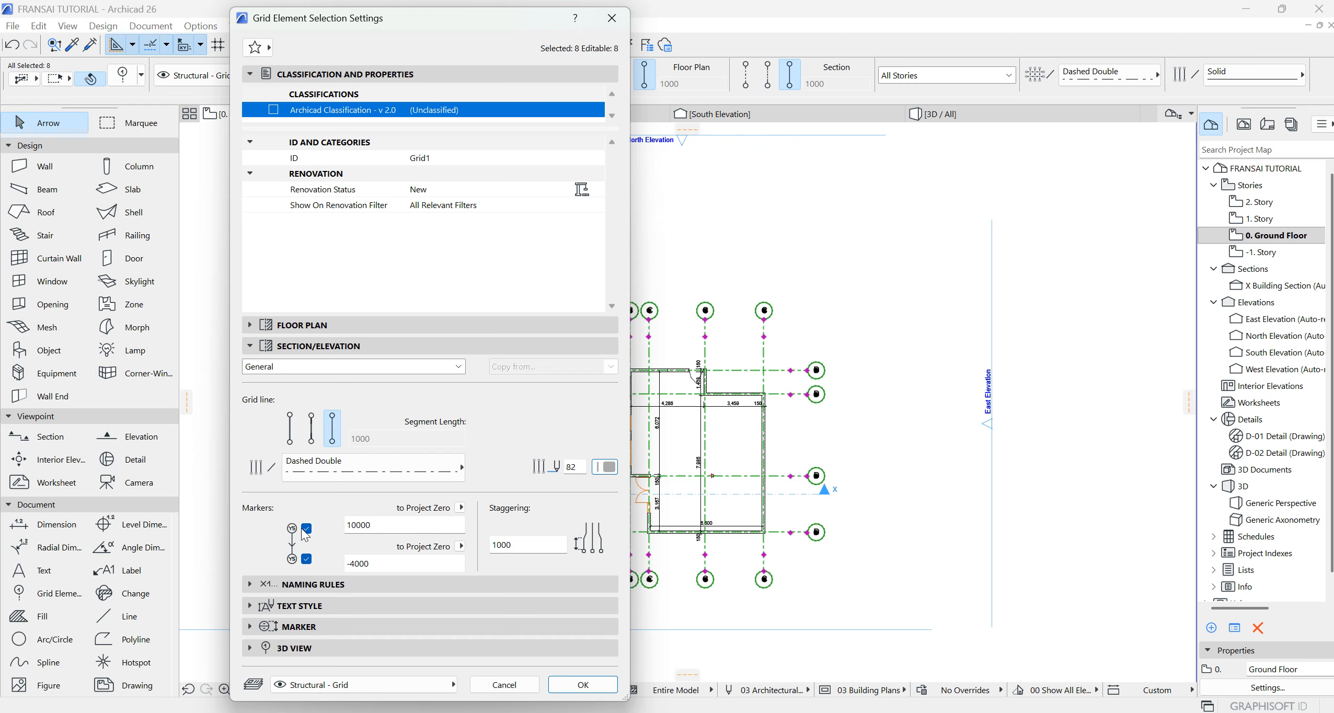
click(307, 558)
click(569, 683)
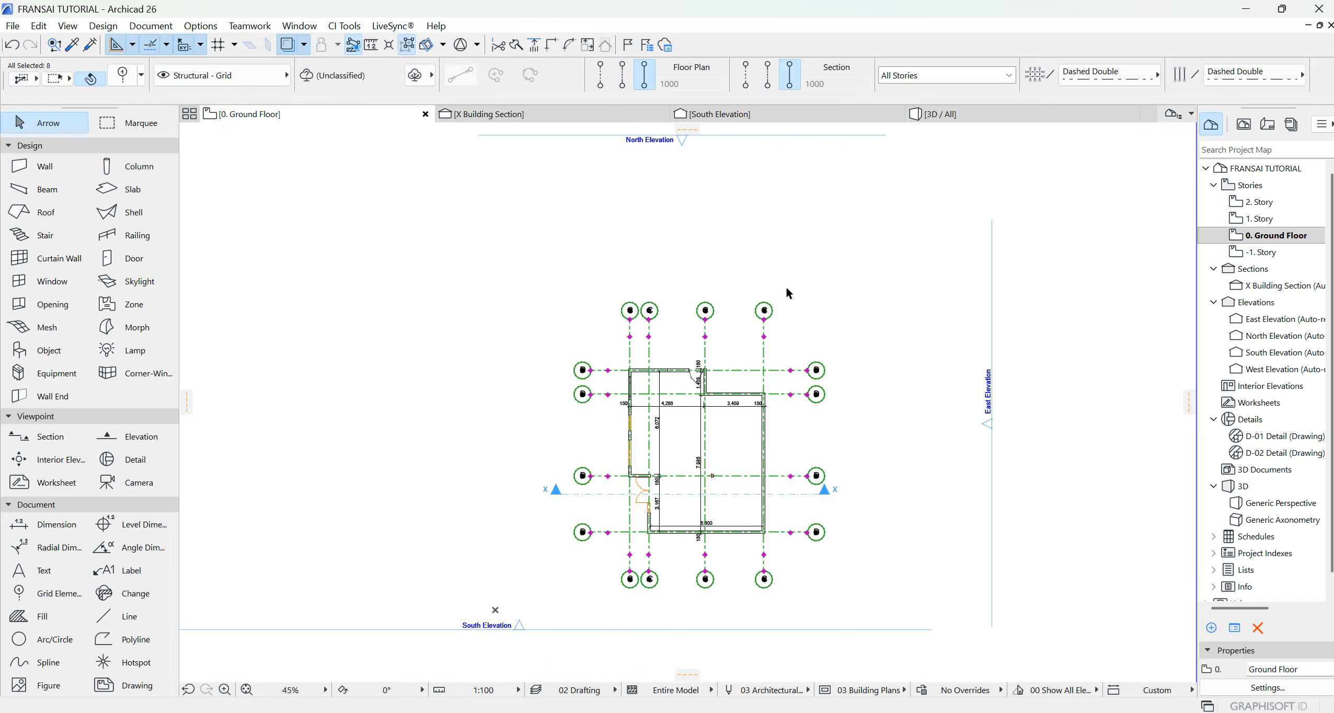
Check the restyled grid lines and their markers in the South Elevation and the X Building Section.
click(775, 120)
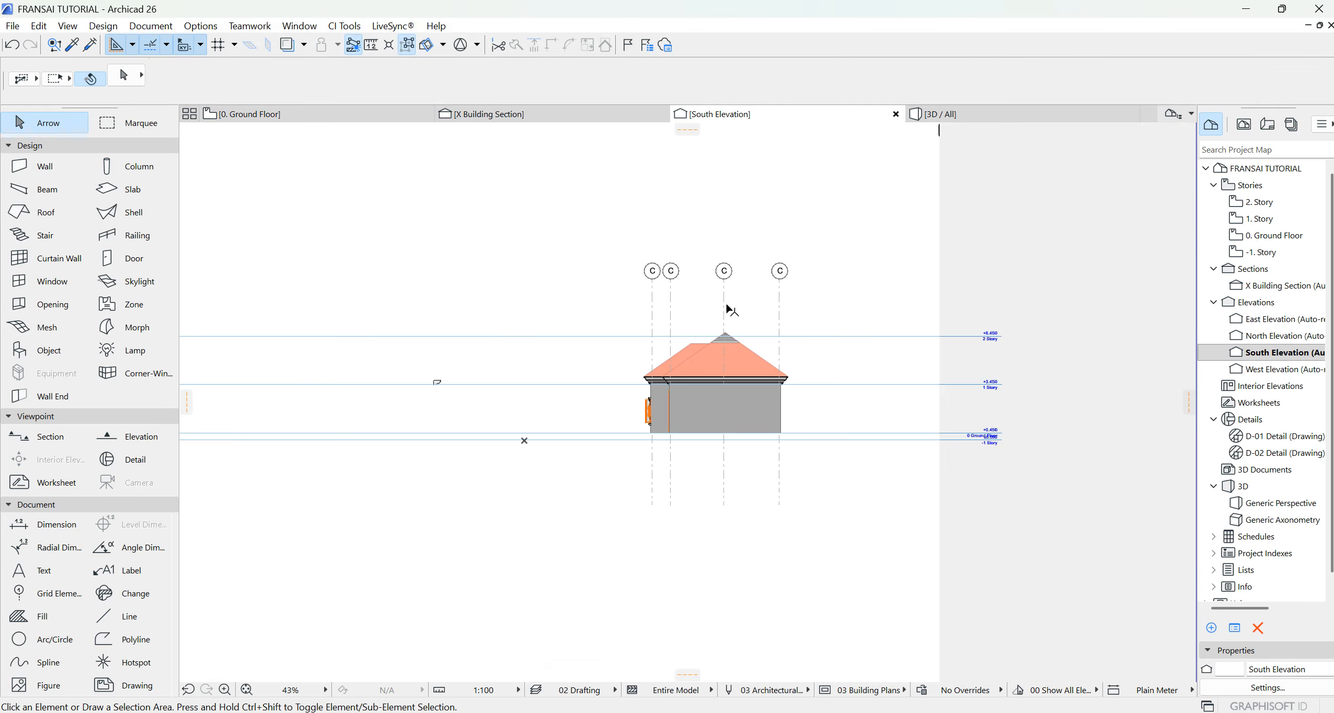
scroll(727, 310, up, 2)
click(593, 118)
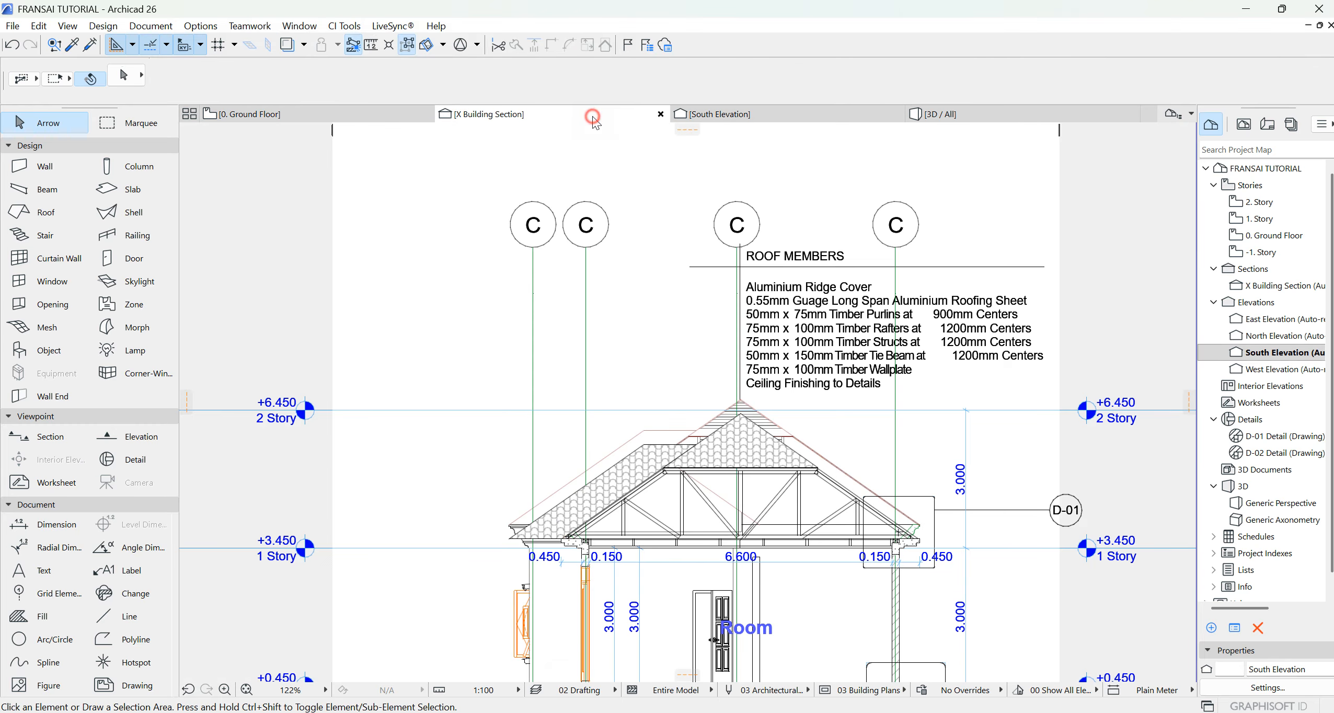
scroll(660, 244, down, 3)
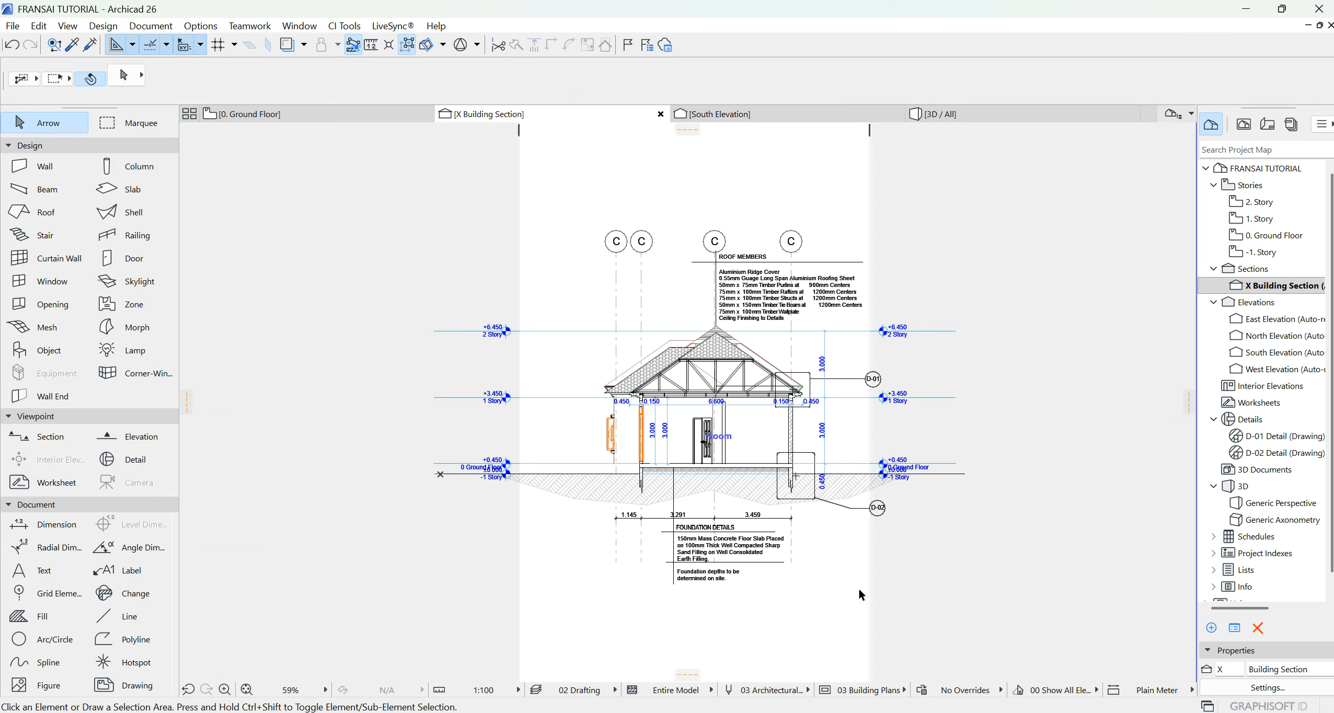
scroll(722, 569, up, 1)
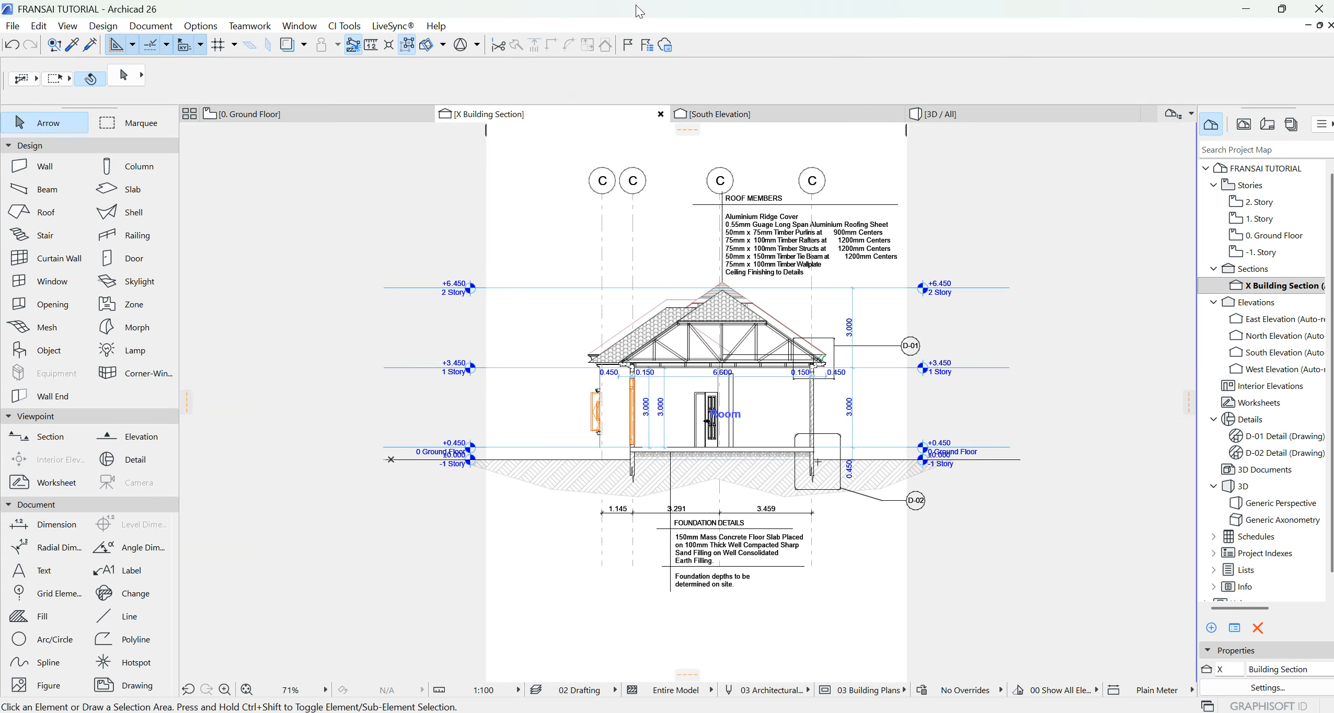
click(780, 116)
scroll(549, 575, down, 5)
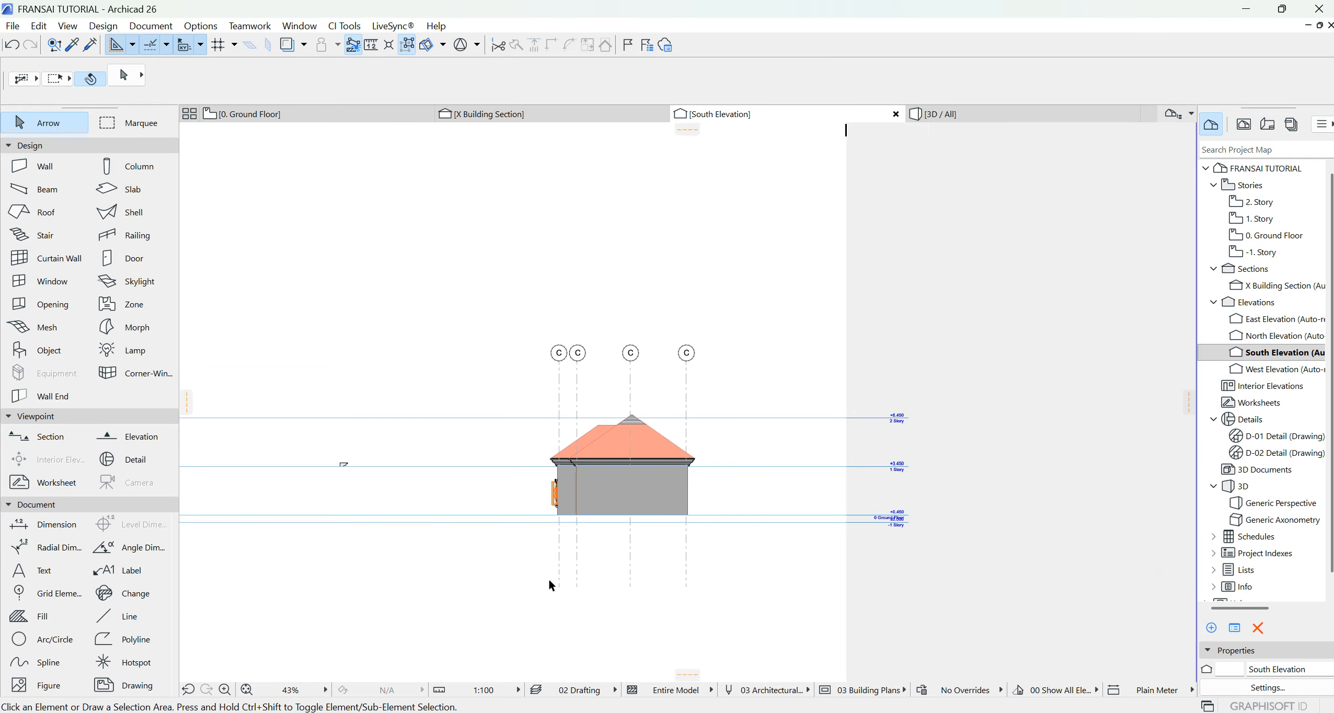
scroll(539, 577, up, 3)
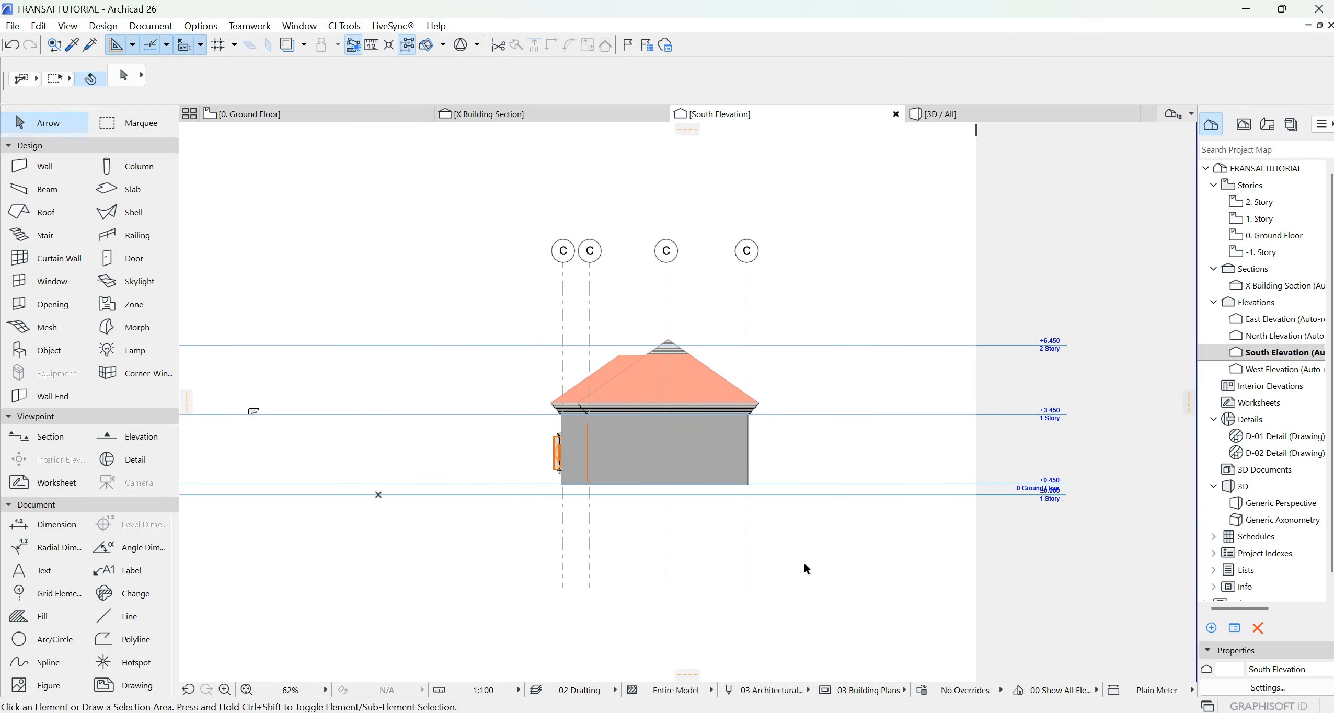
scroll(559, 267, up, 6)
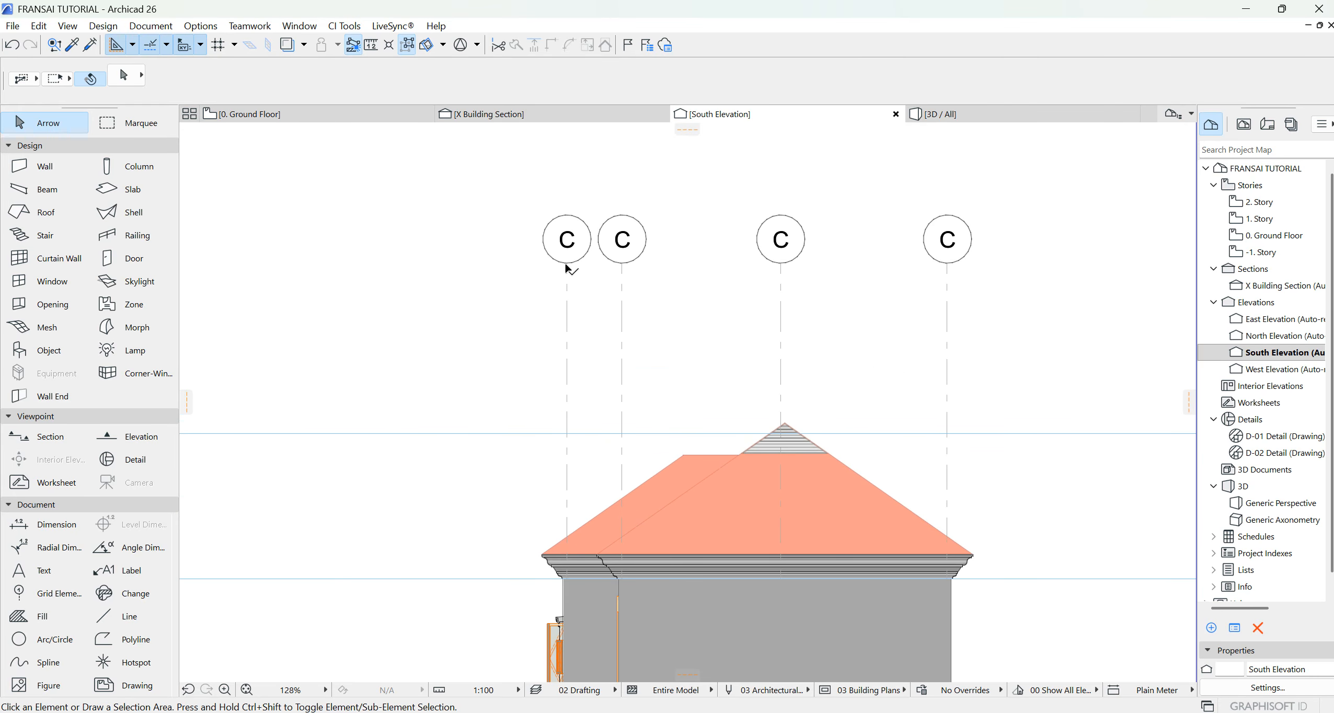
Stretch the upper ends of the two leftmost grid lines in the South Elevation down to the same level closer above the roof.
click(566, 265)
click(567, 264)
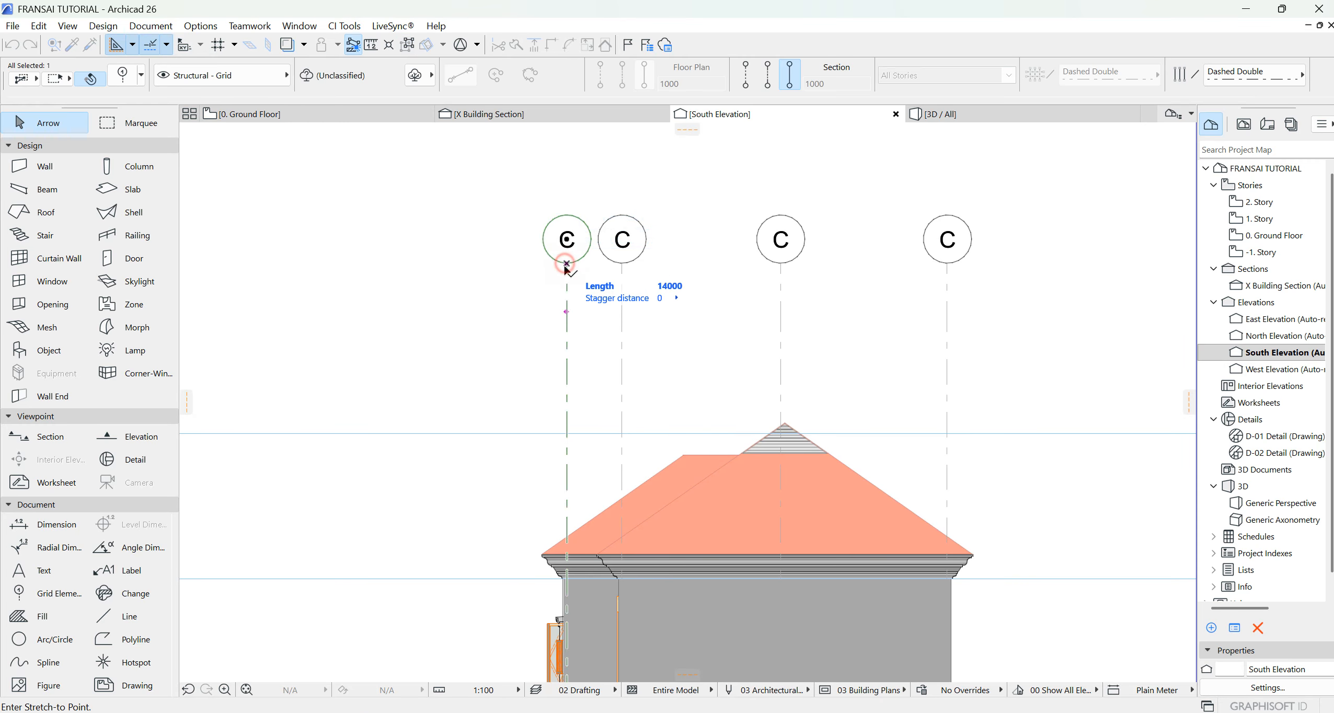
click(569, 340)
click(623, 265)
click(622, 264)
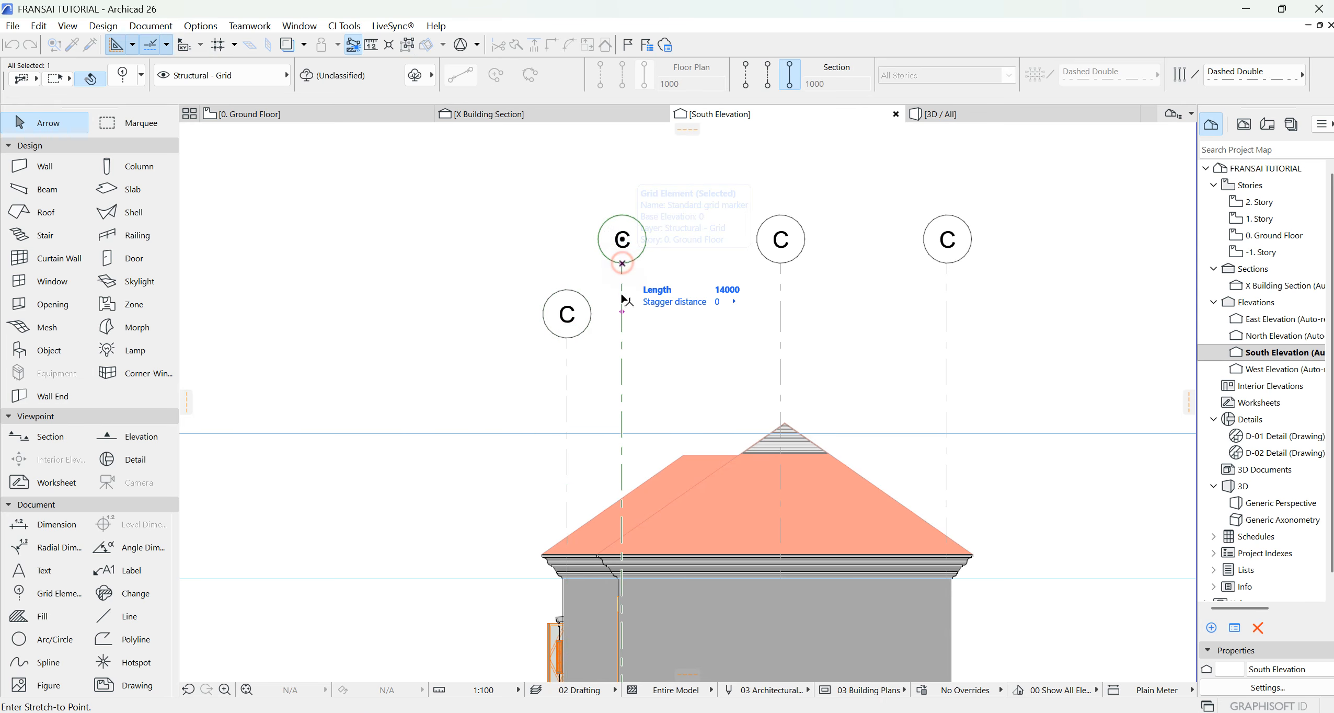
click(570, 340)
Shorten the two remaining grid lines in the South Elevation to a length of about 12450, aligning their markers with the lowered pair.
click(781, 265)
click(780, 264)
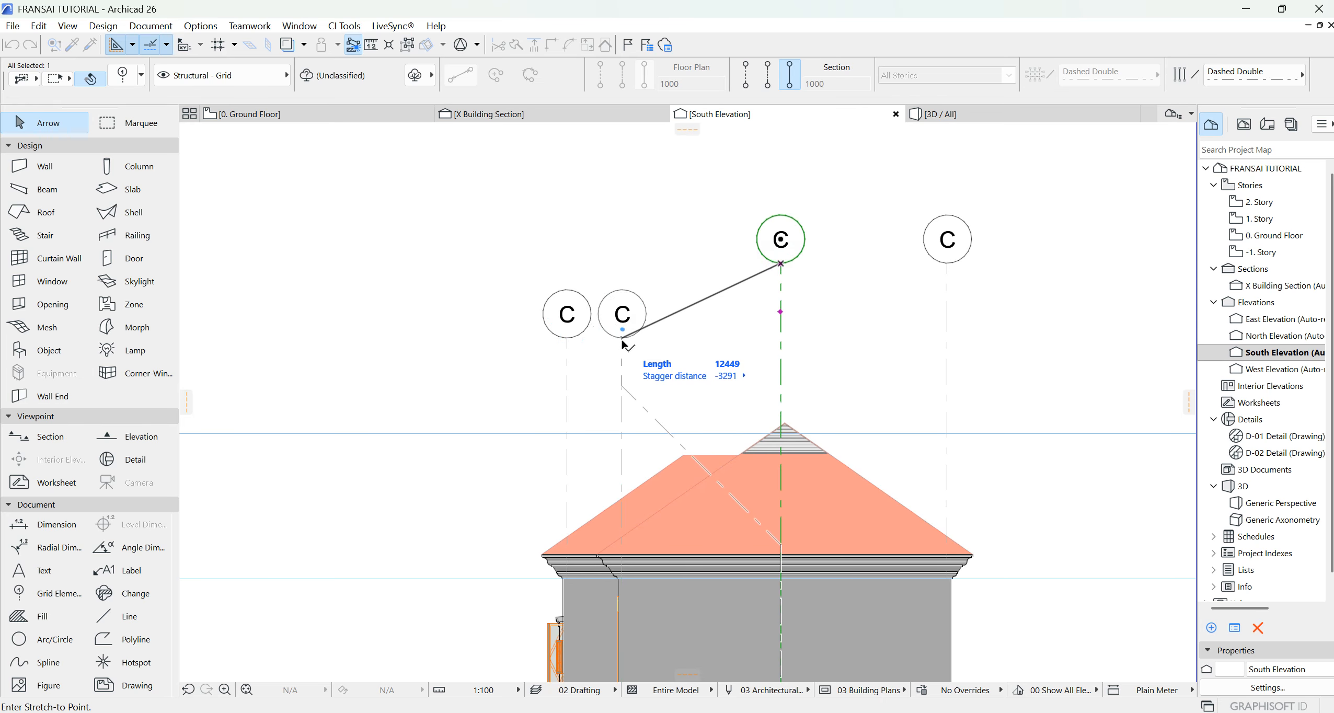
click(781, 339)
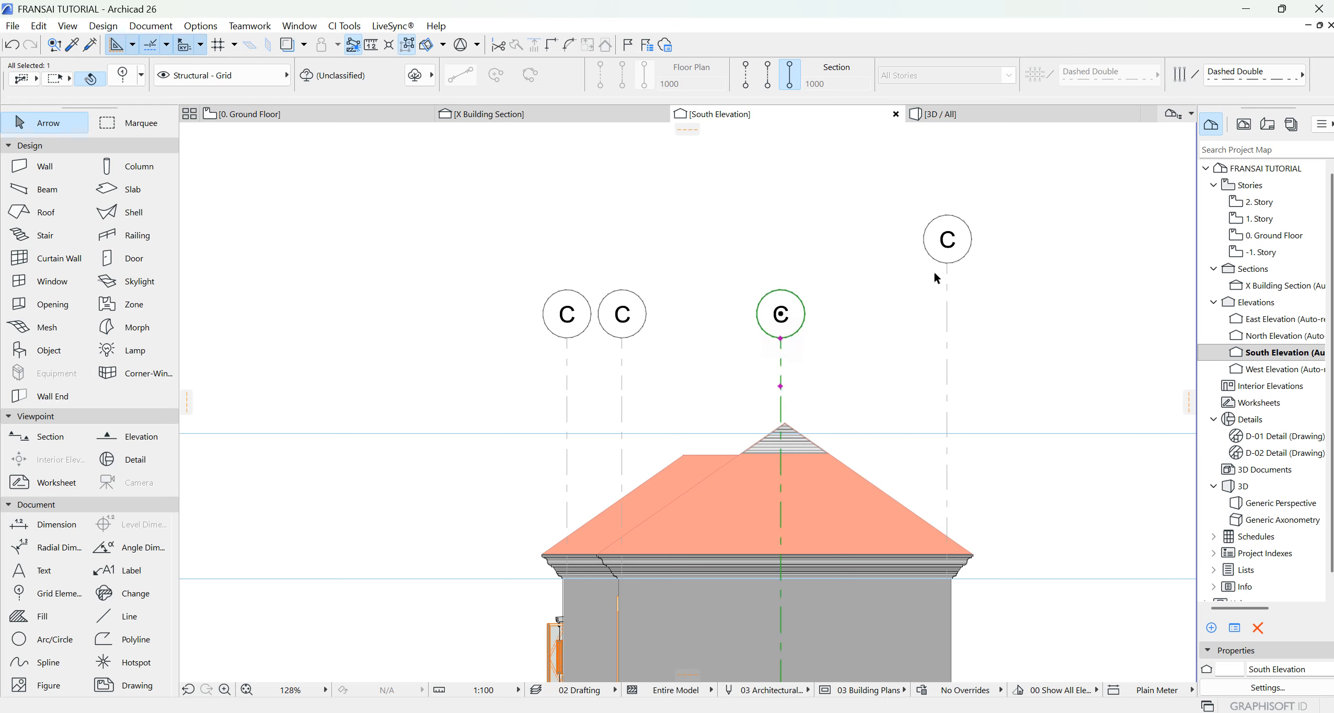
click(948, 263)
click(948, 265)
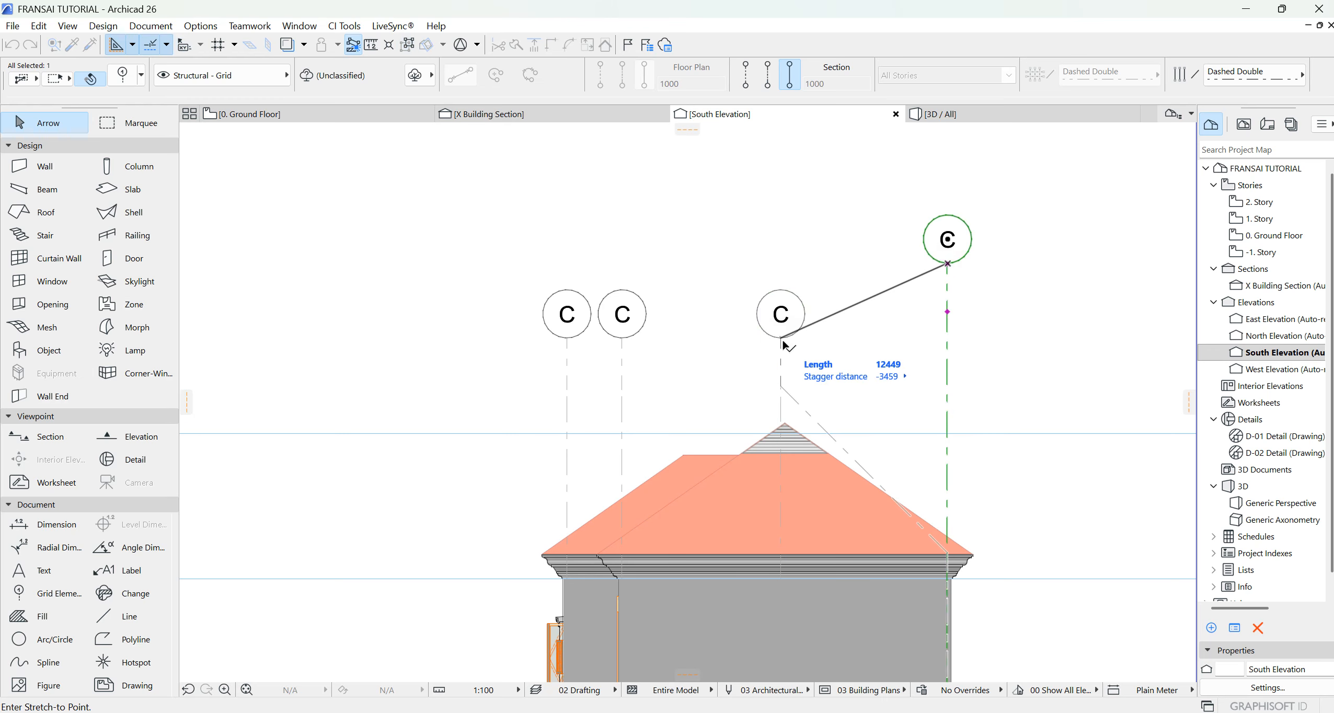
click(947, 339)
click(852, 230)
scroll(783, 376, down, 5)
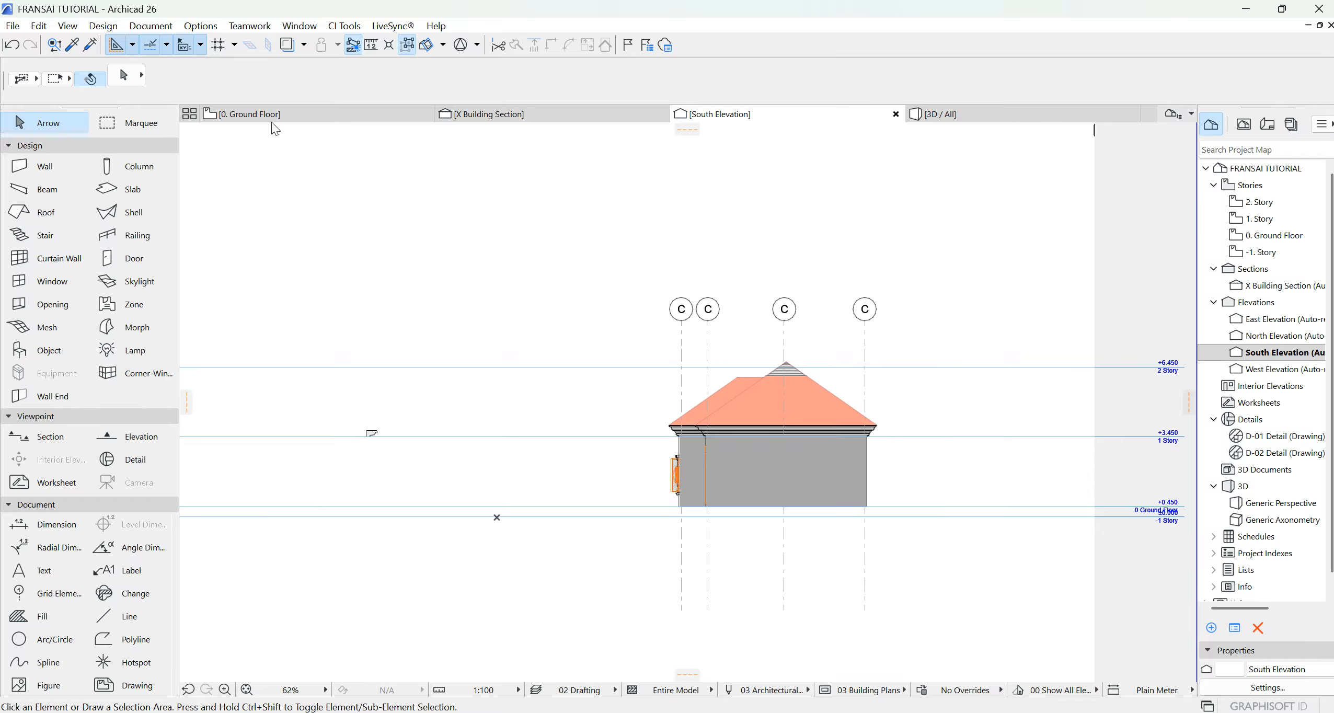
Set the marker size of the eight selected grid lines on the ground floor plan to 7 mm.
click(250, 114)
scroll(661, 283, up, 5)
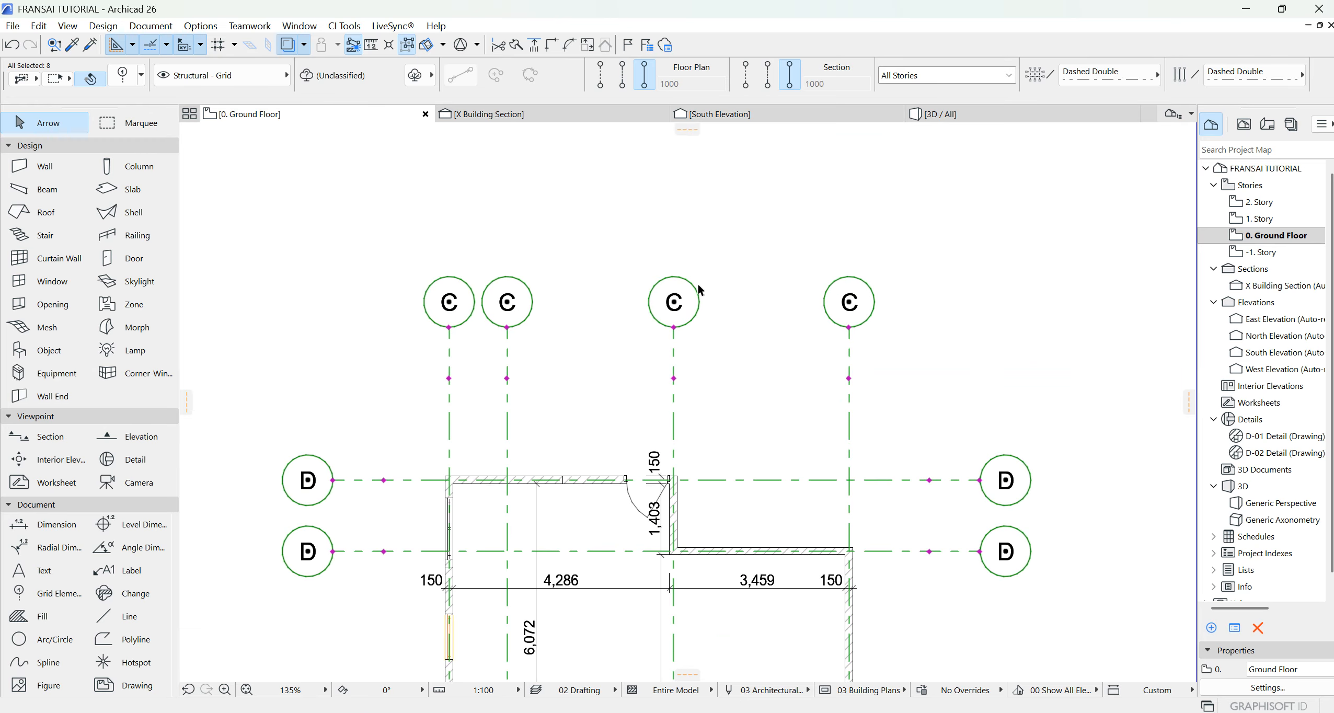
click(127, 79)
click(308, 589)
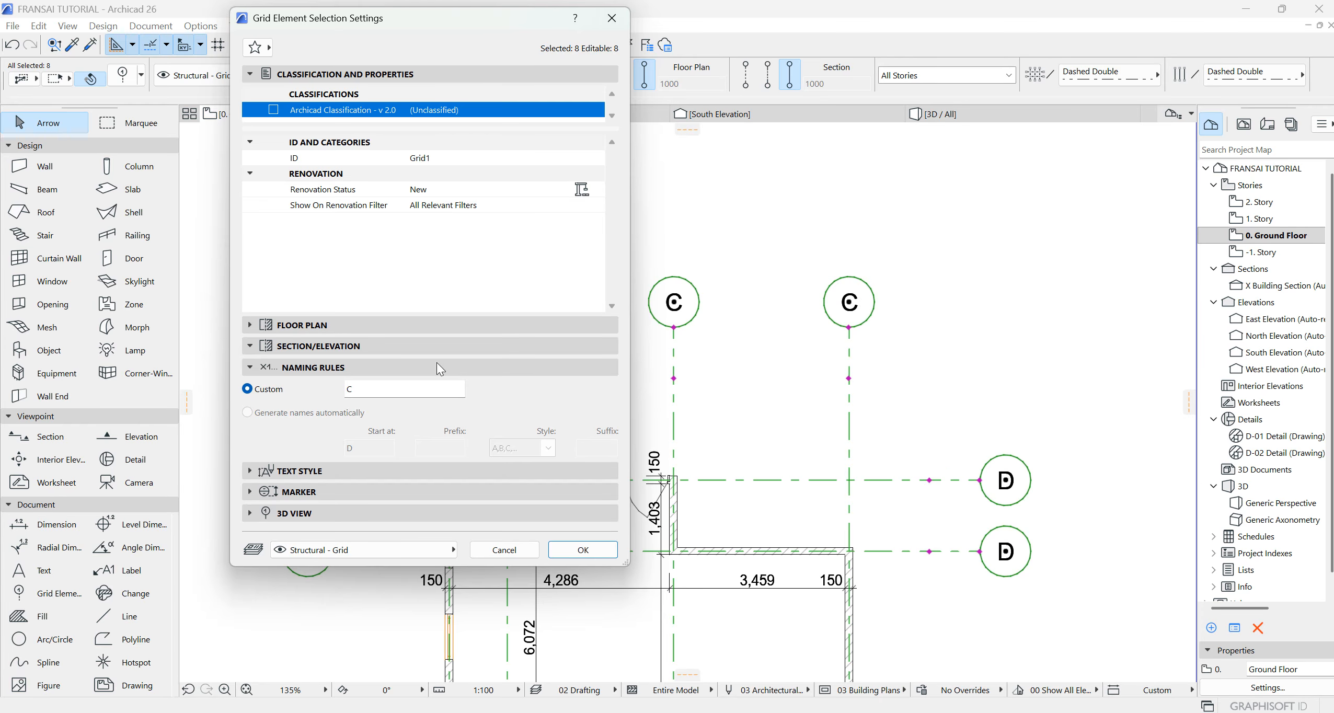
click(323, 473)
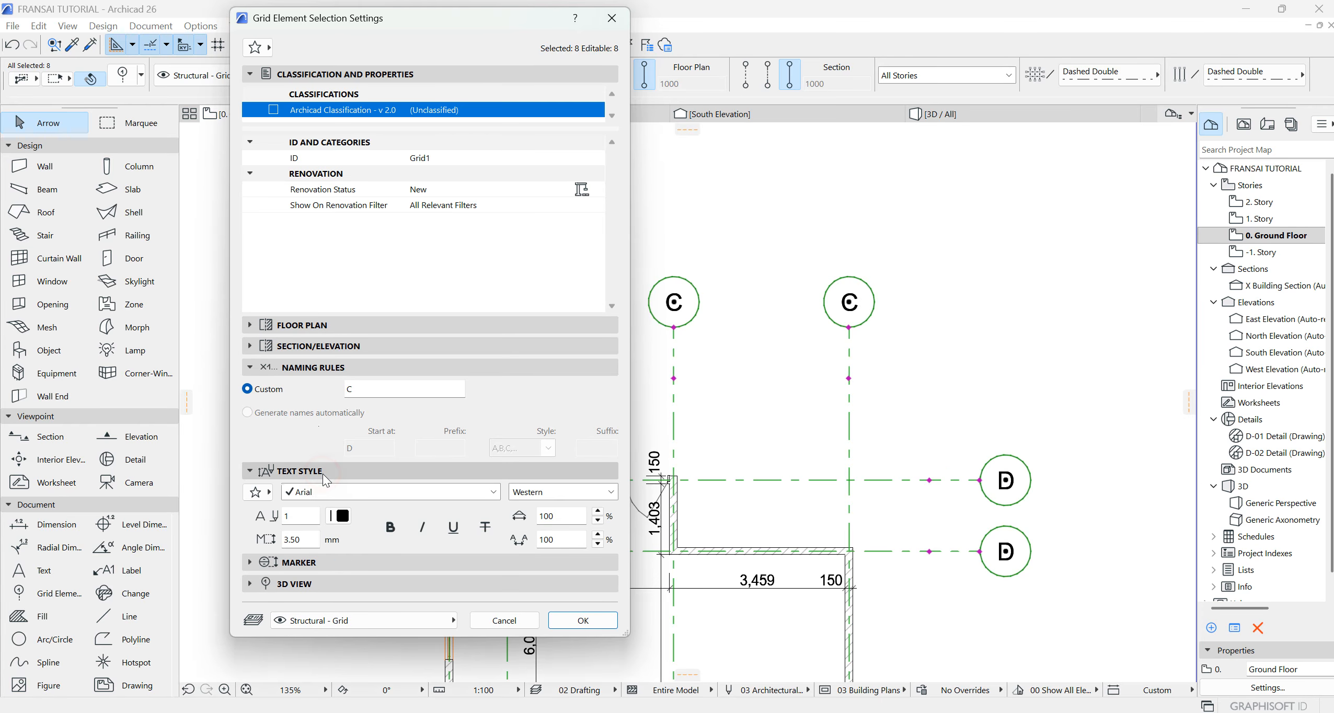
click(342, 562)
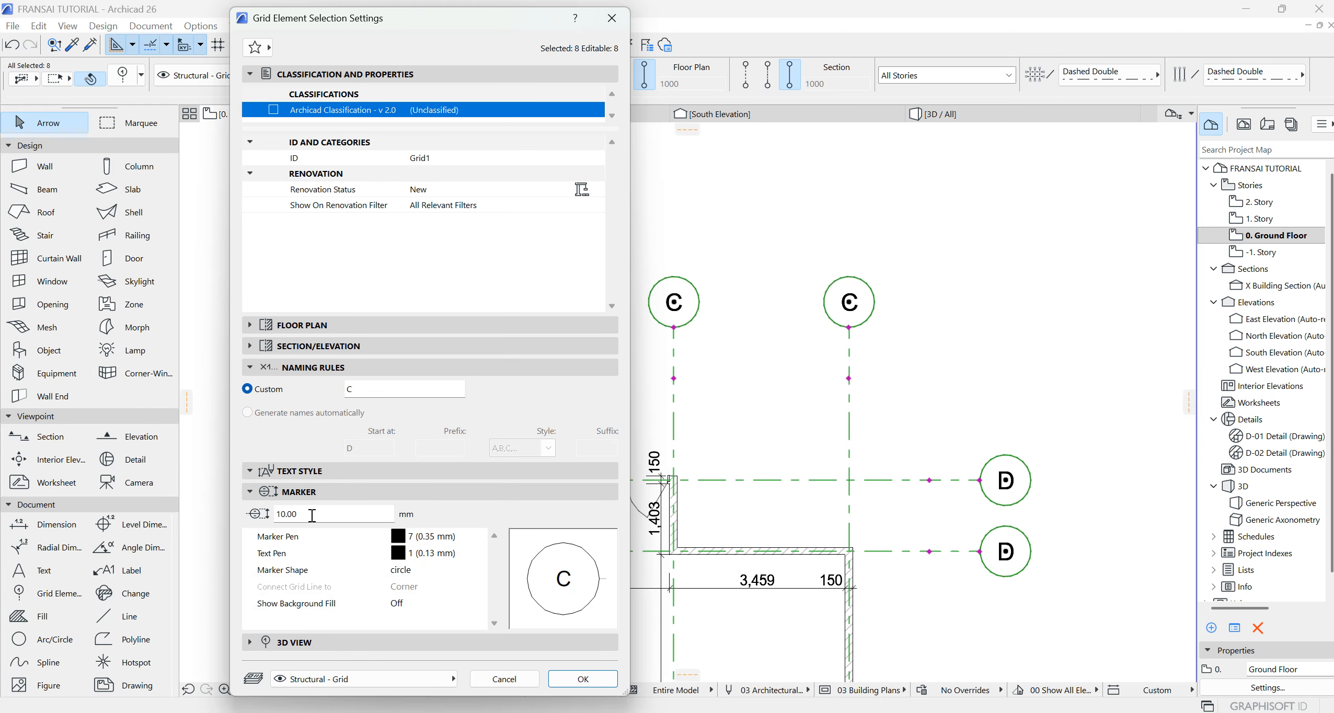
click(303, 515)
double_click(312, 510)
text(7)
Change the grid lines' marker pen to 1 (0.13 mm), apply the settings and deselect the grid lines.
click(399, 535)
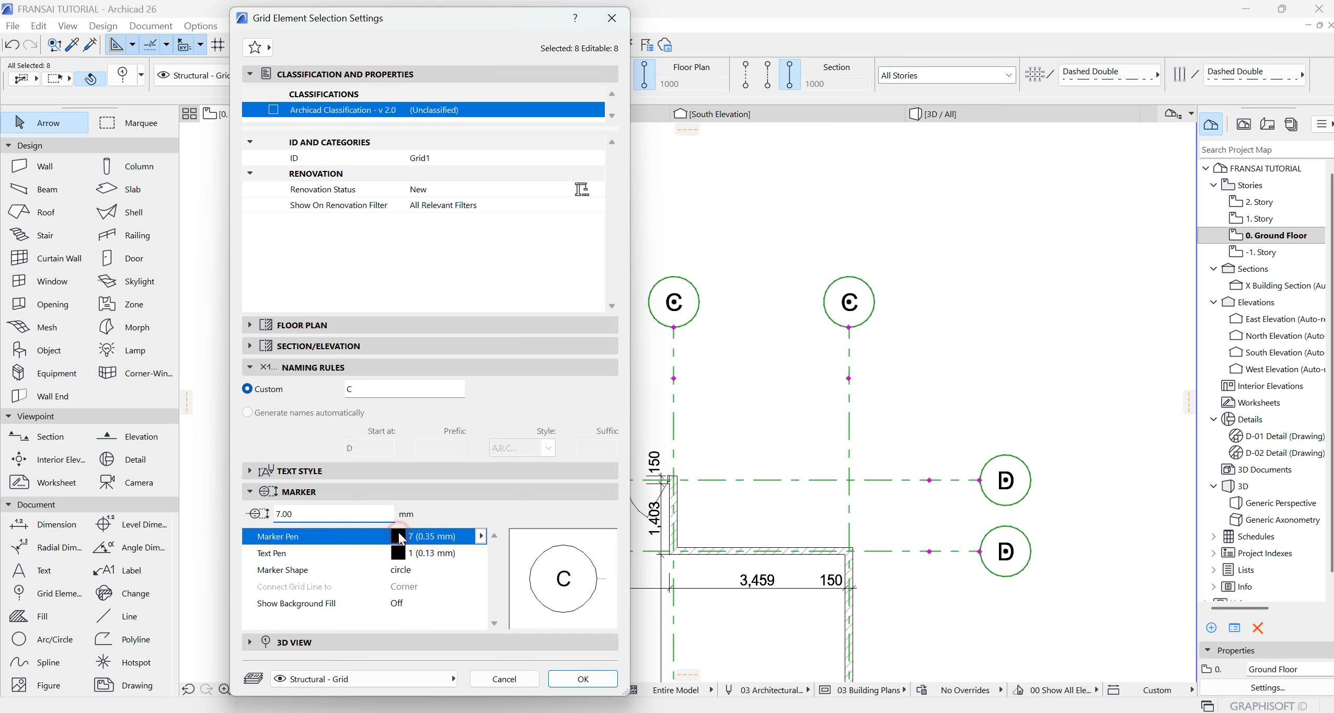
click(480, 535)
click(494, 517)
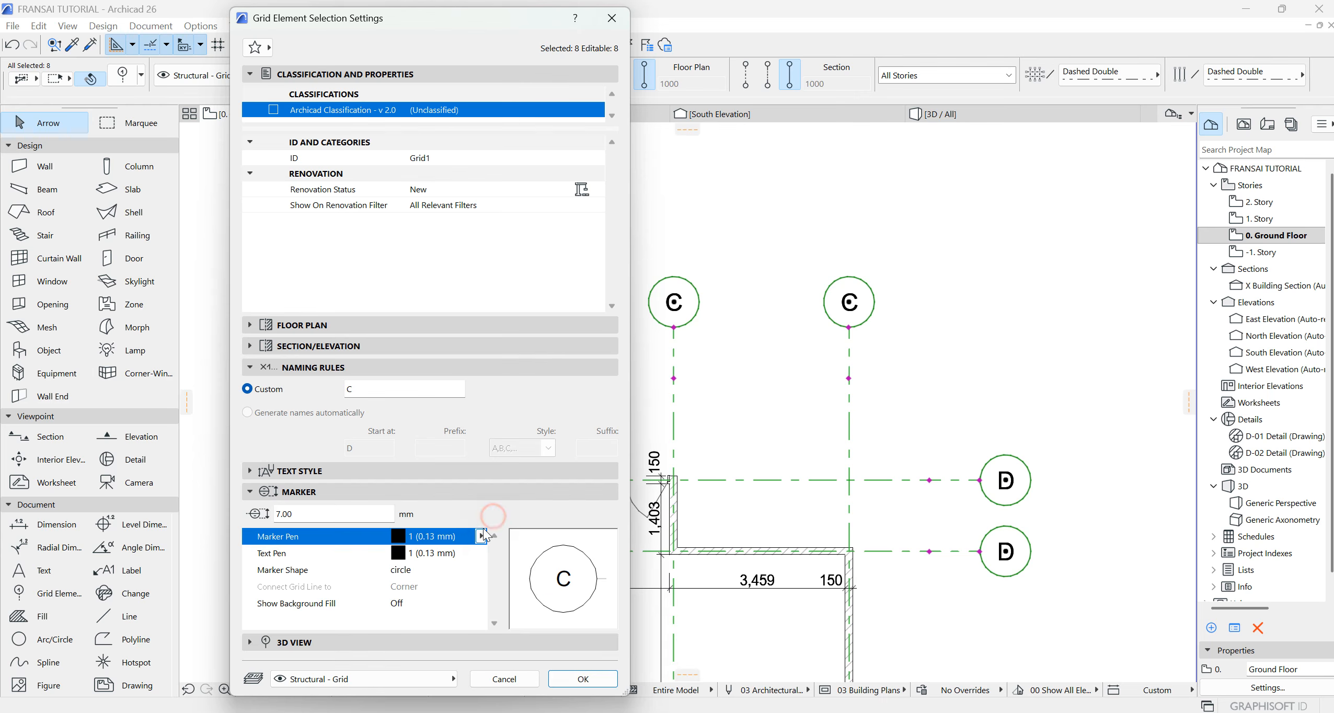
click(415, 643)
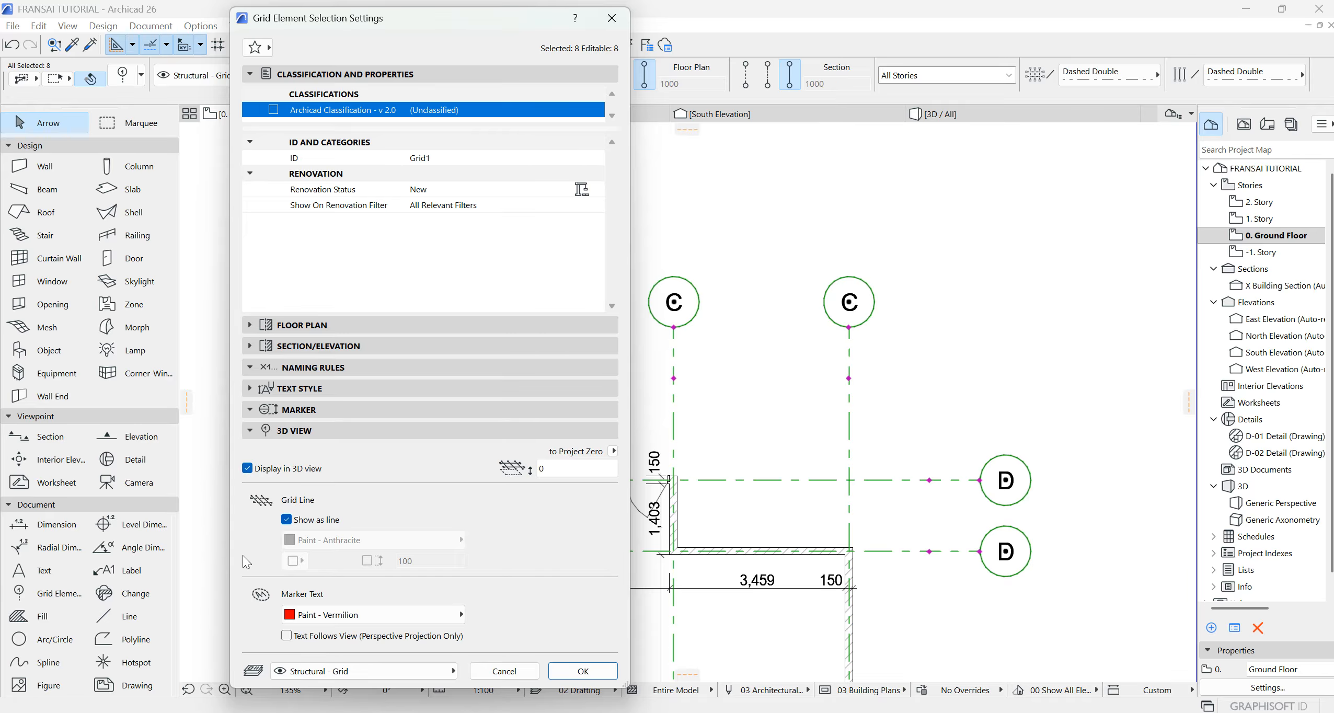
click(582, 672)
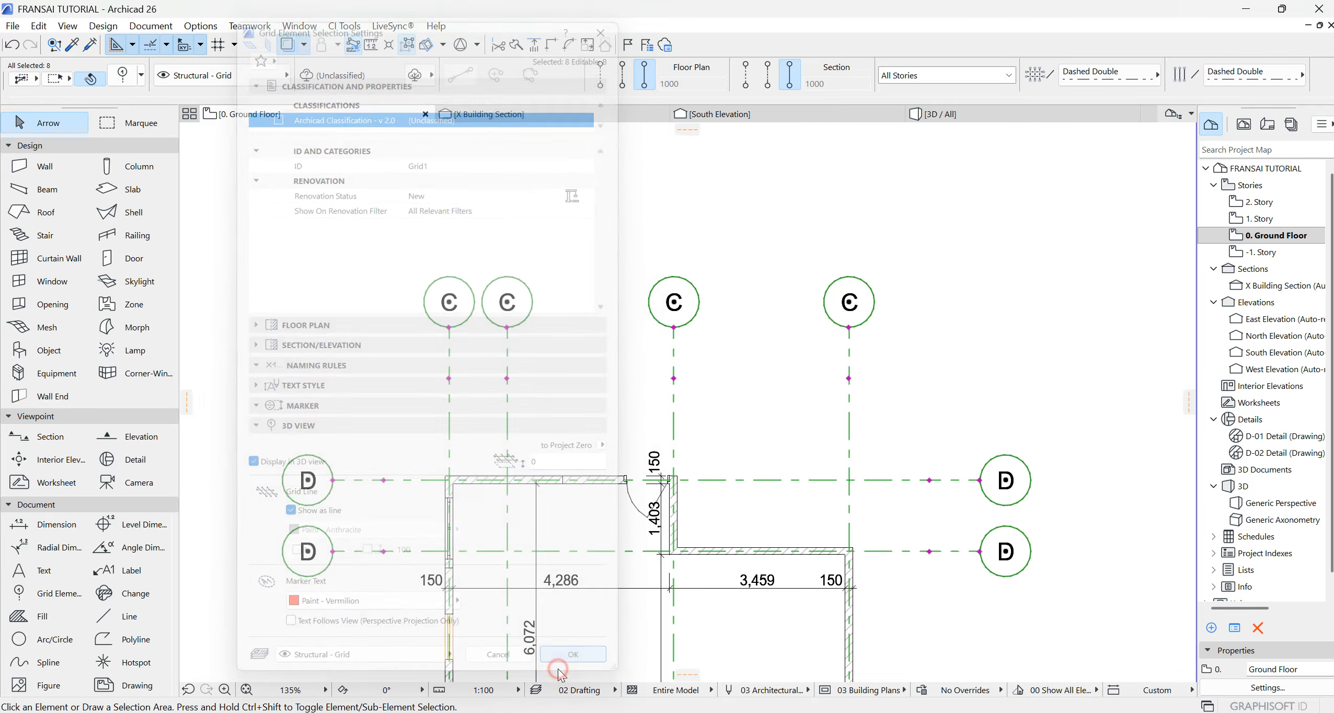
scroll(724, 346, down, 2)
scroll(725, 346, up, 3)
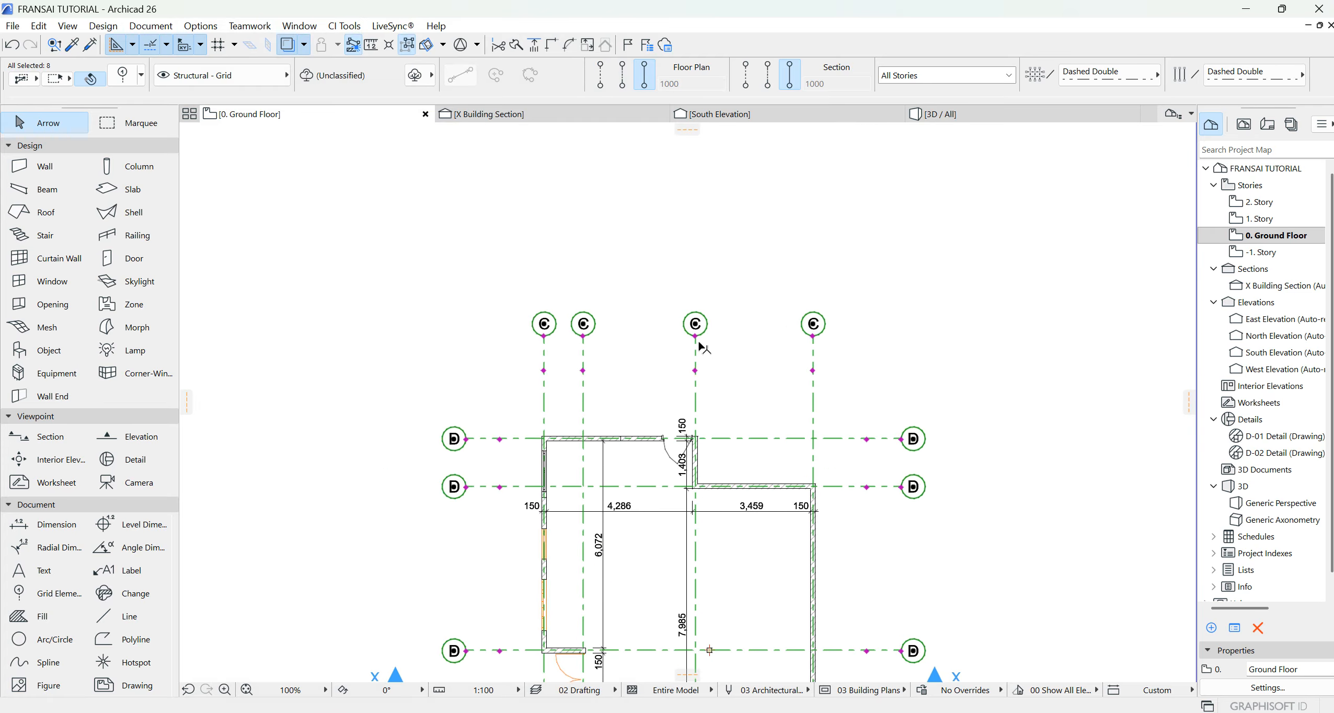
scroll(701, 348, down, 3)
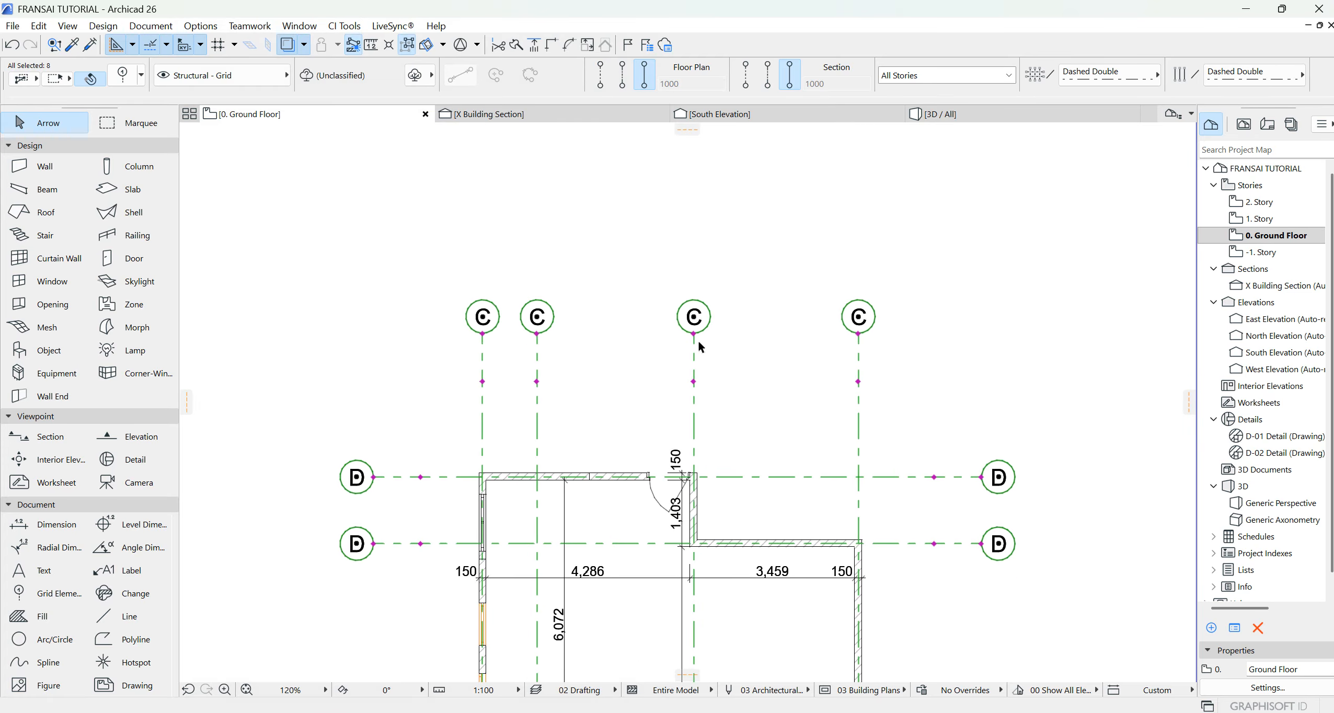
click(914, 365)
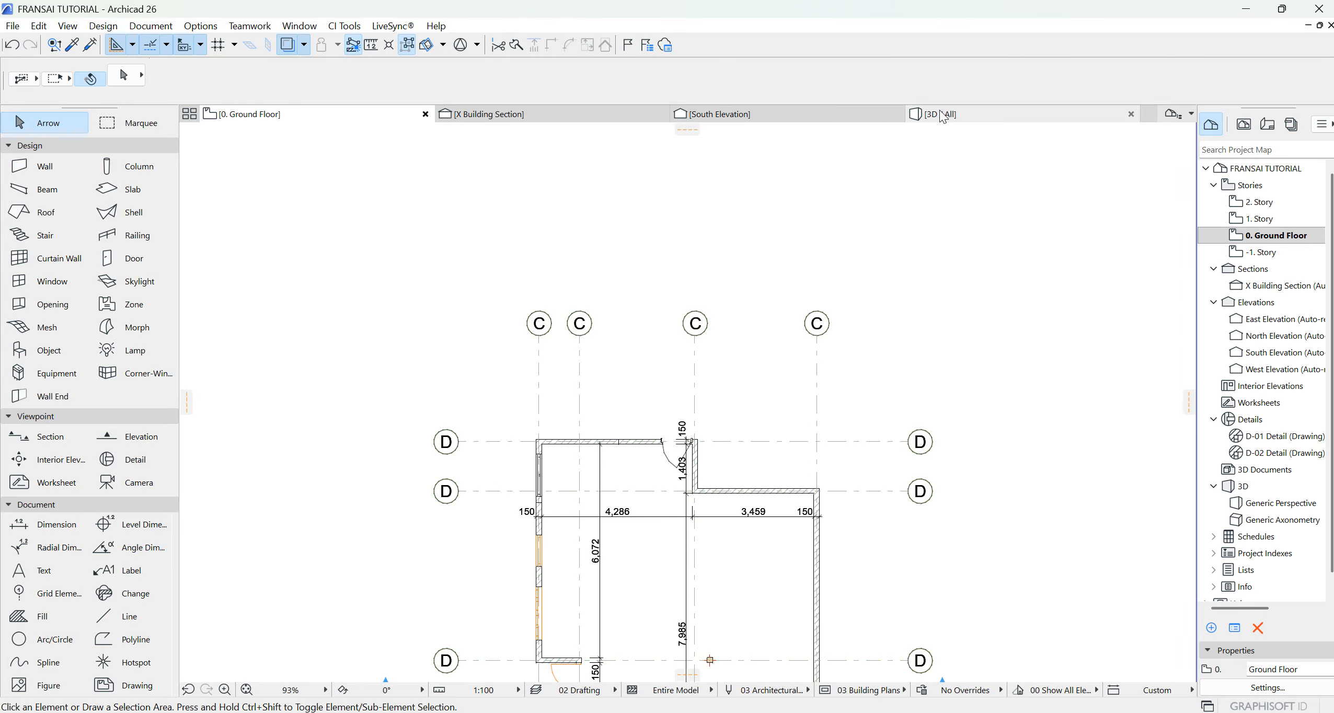
Orbit around the 3D model to examine how the grid lines and markers appear around the house.
click(923, 115)
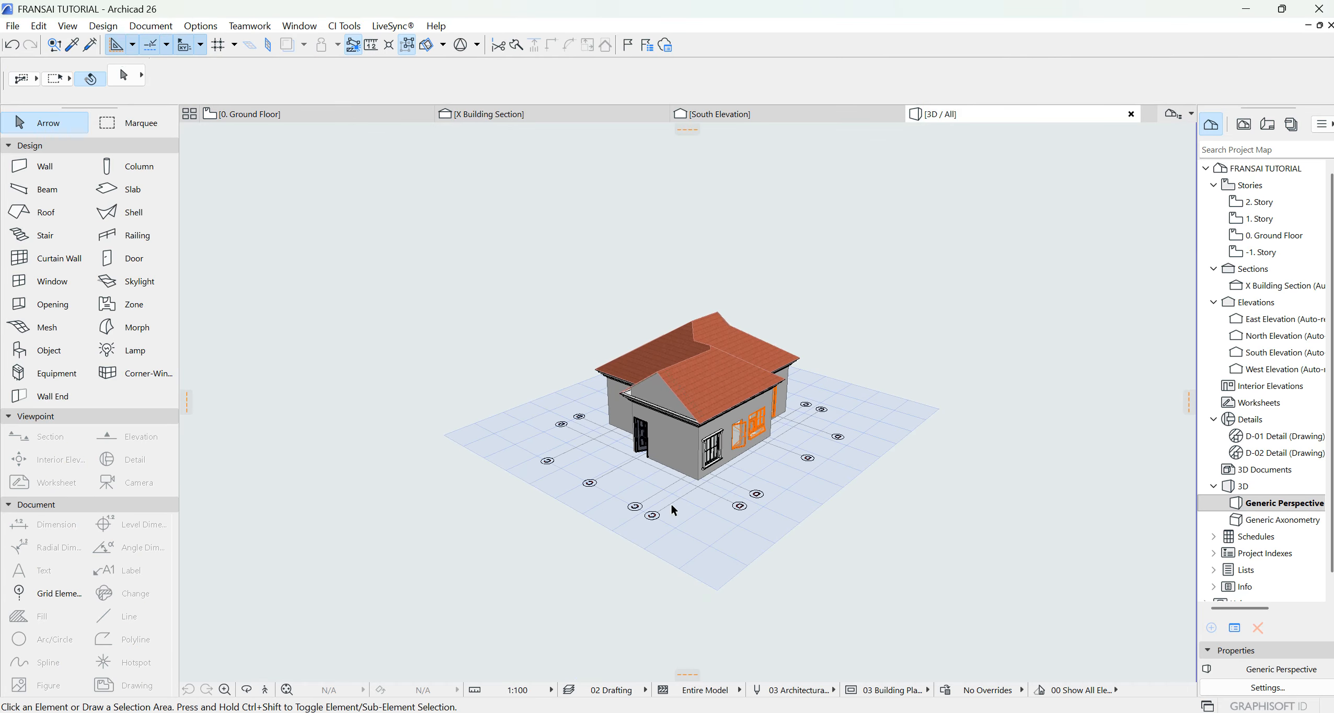
click(247, 693)
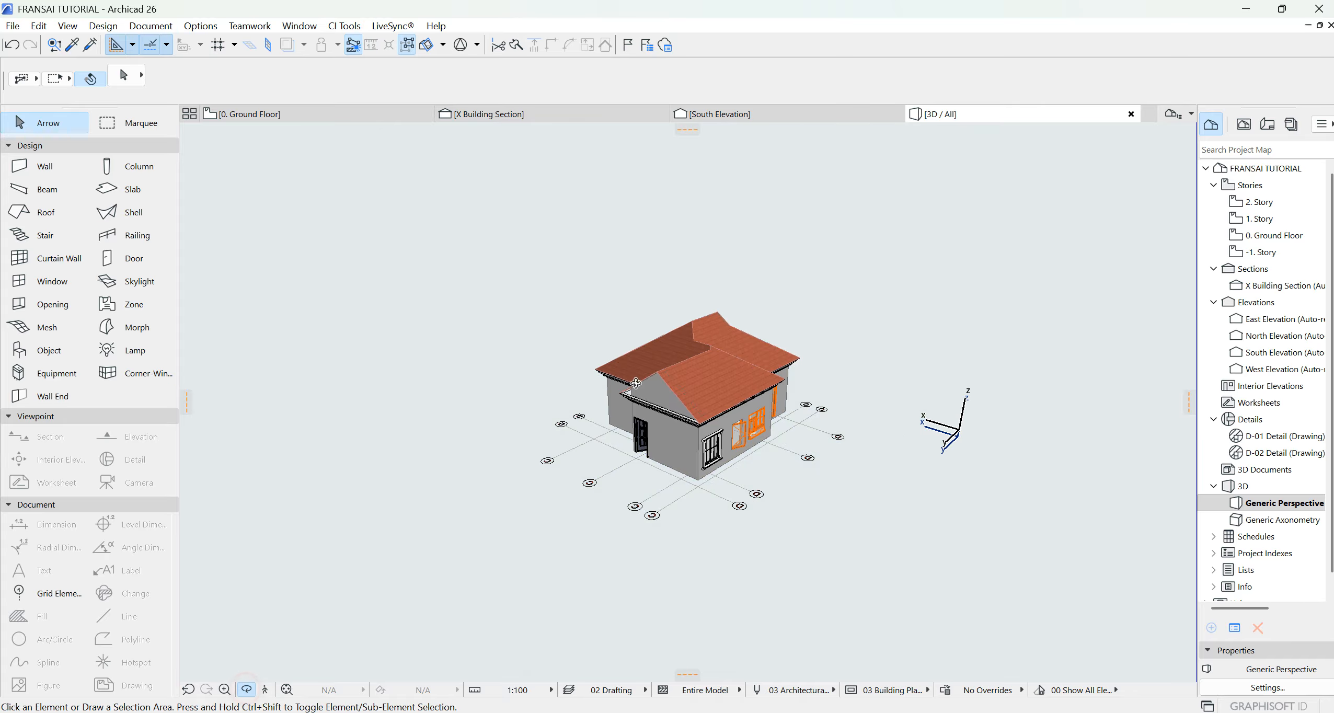
drag(701, 413, 561, 433)
scroll(717, 432, up, 5)
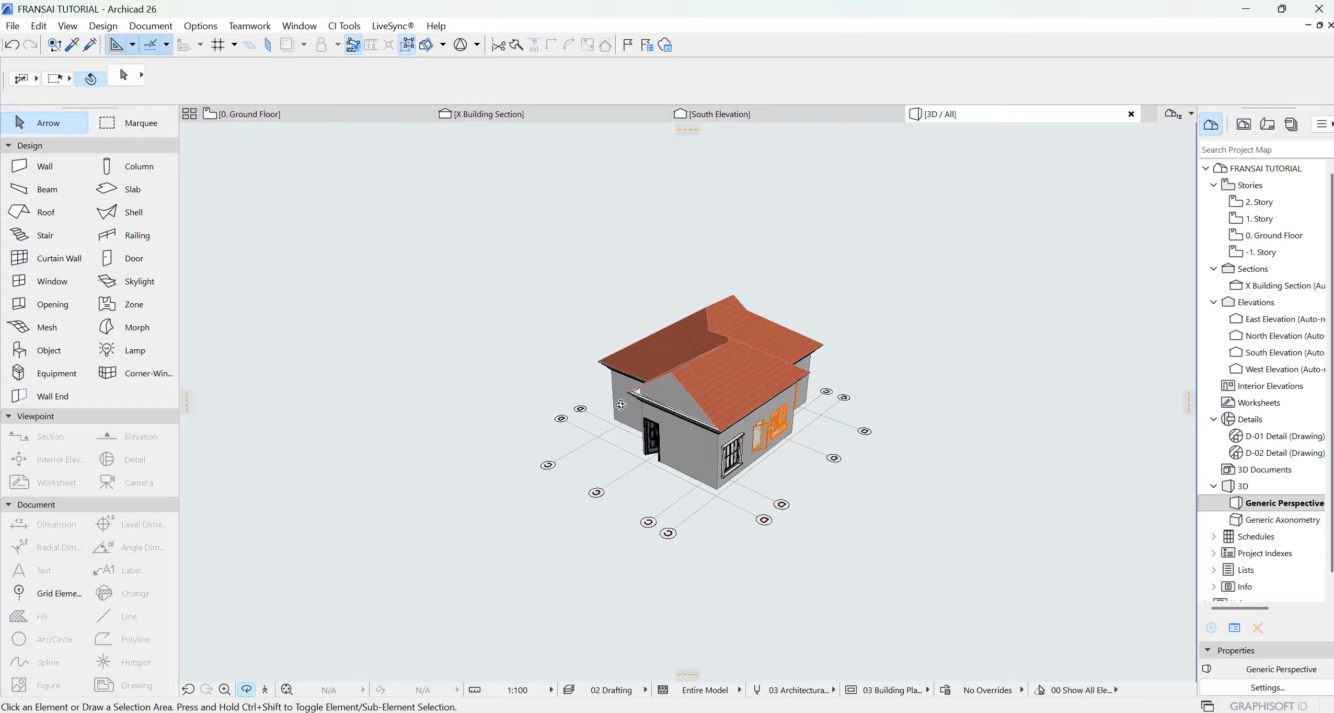
drag(716, 432, 774, 517)
scroll(847, 458, down, 4)
Select all eight grid lines on the ground floor plan, turn off their display in 3D view and check the 3D model.
click(295, 114)
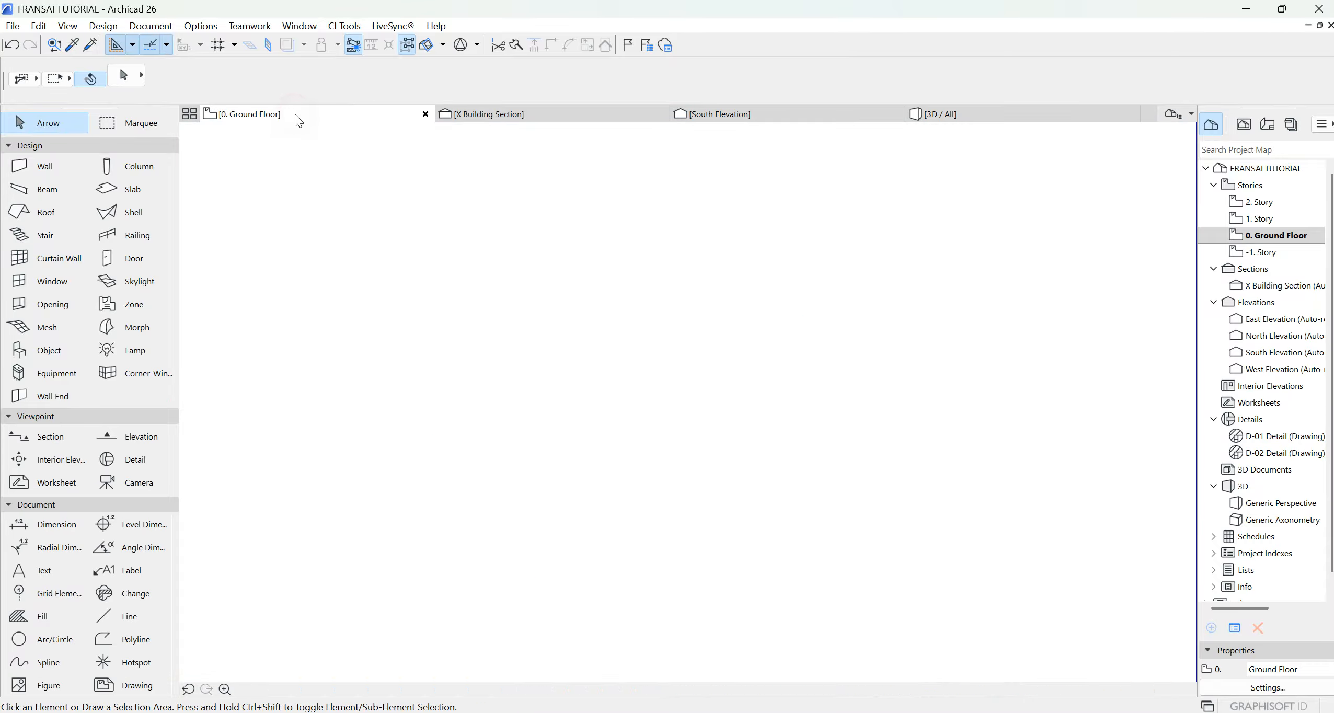
scroll(719, 496, up, 1)
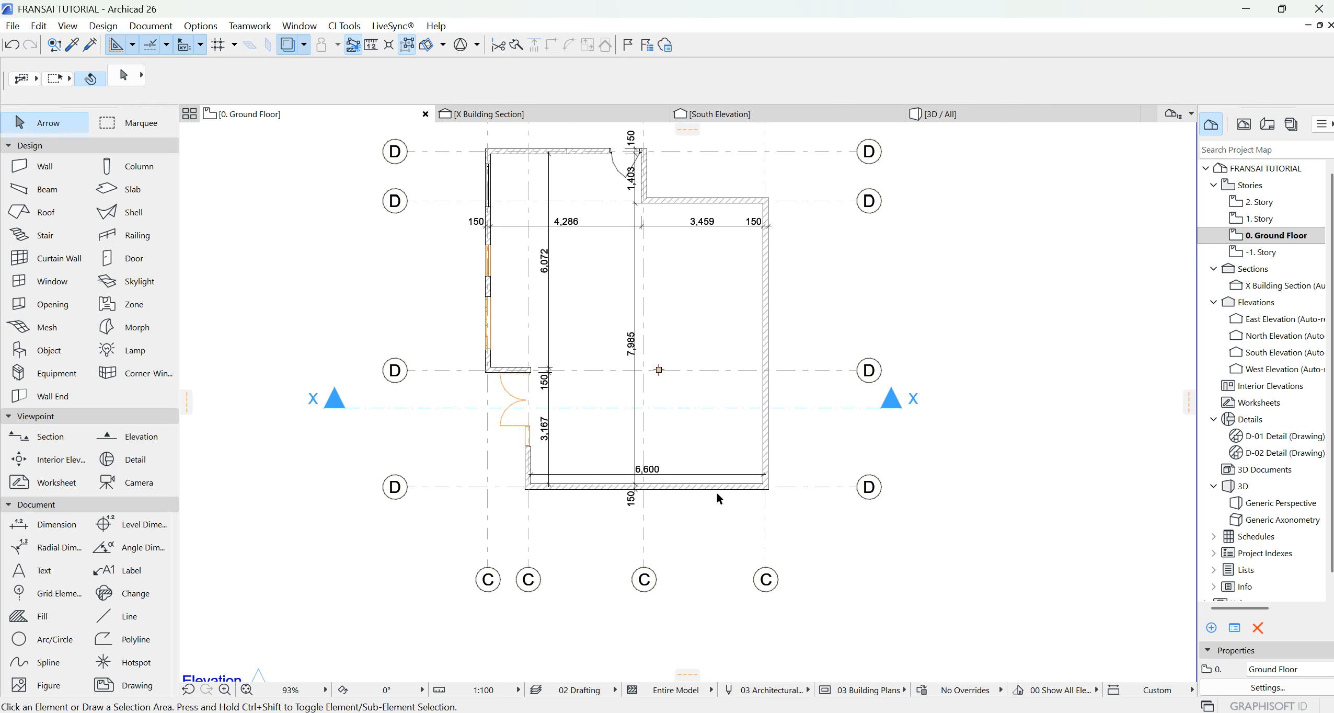
drag(849, 545, 804, 209)
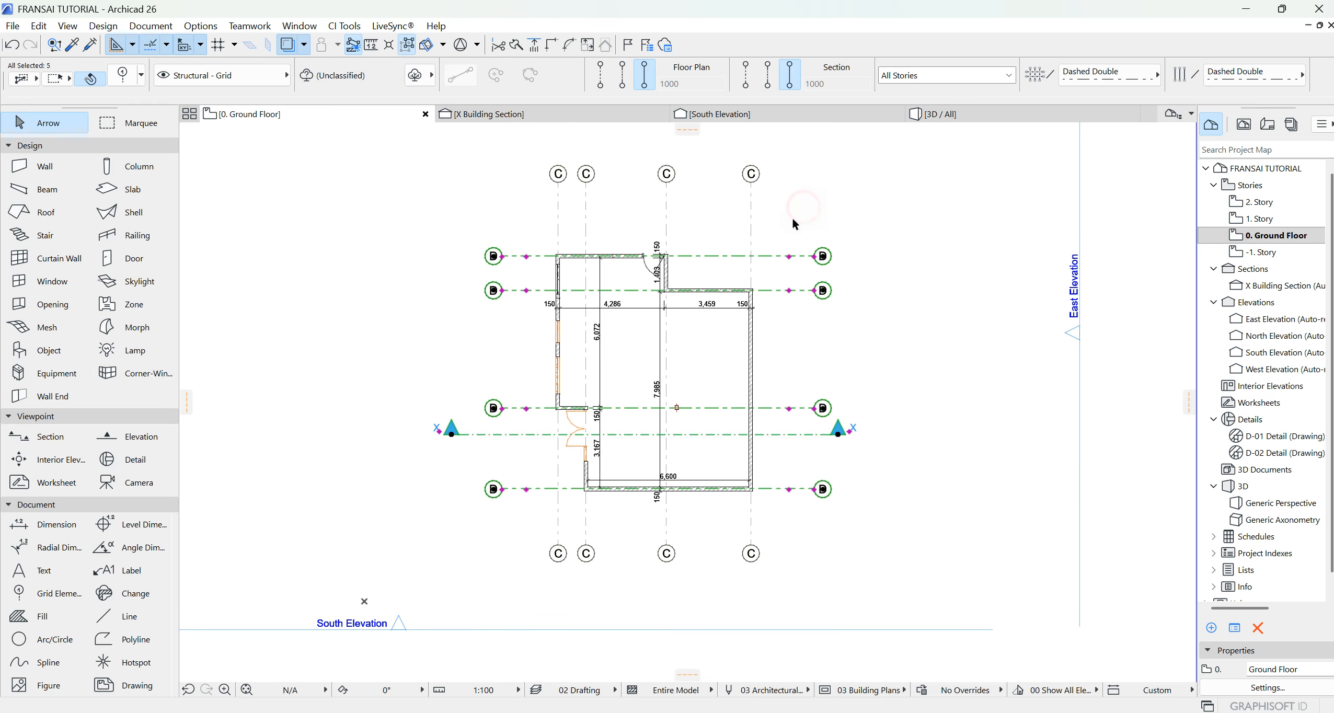
scroll(809, 293, down, 1)
shift+drag(813, 306, 541, 198)
click(123, 77)
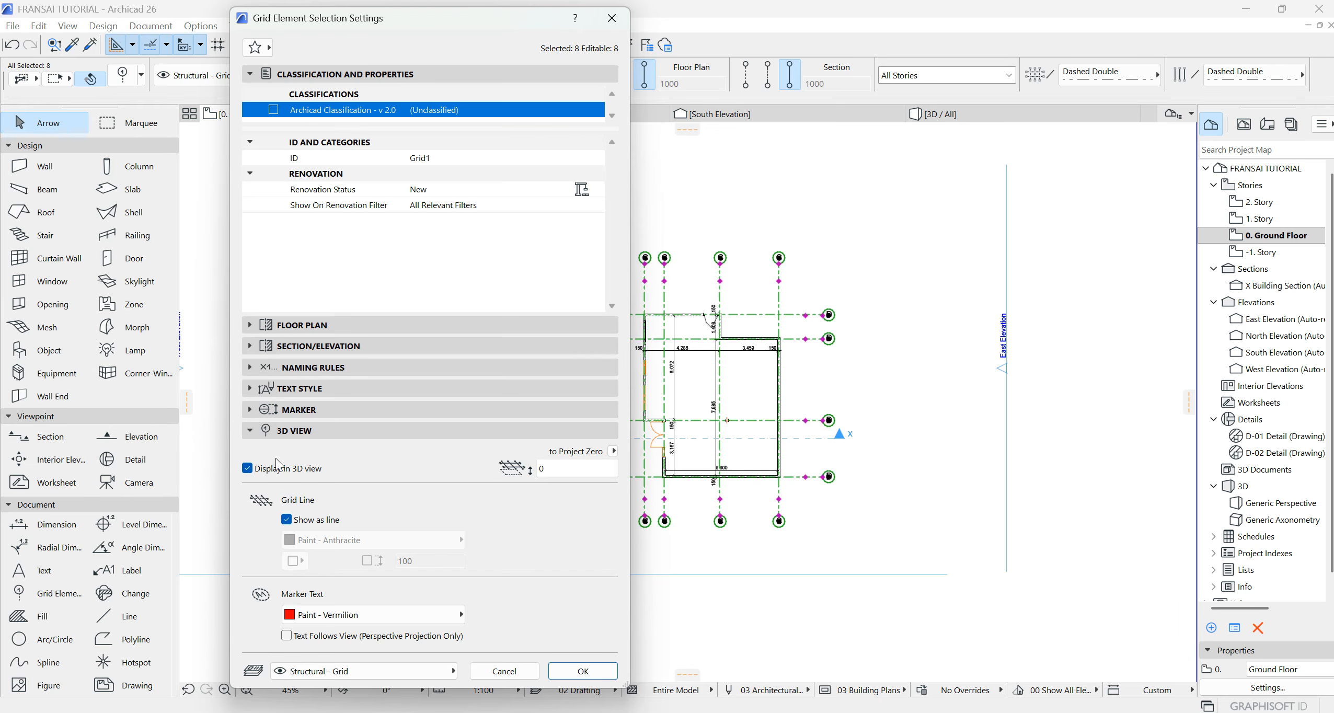
click(247, 468)
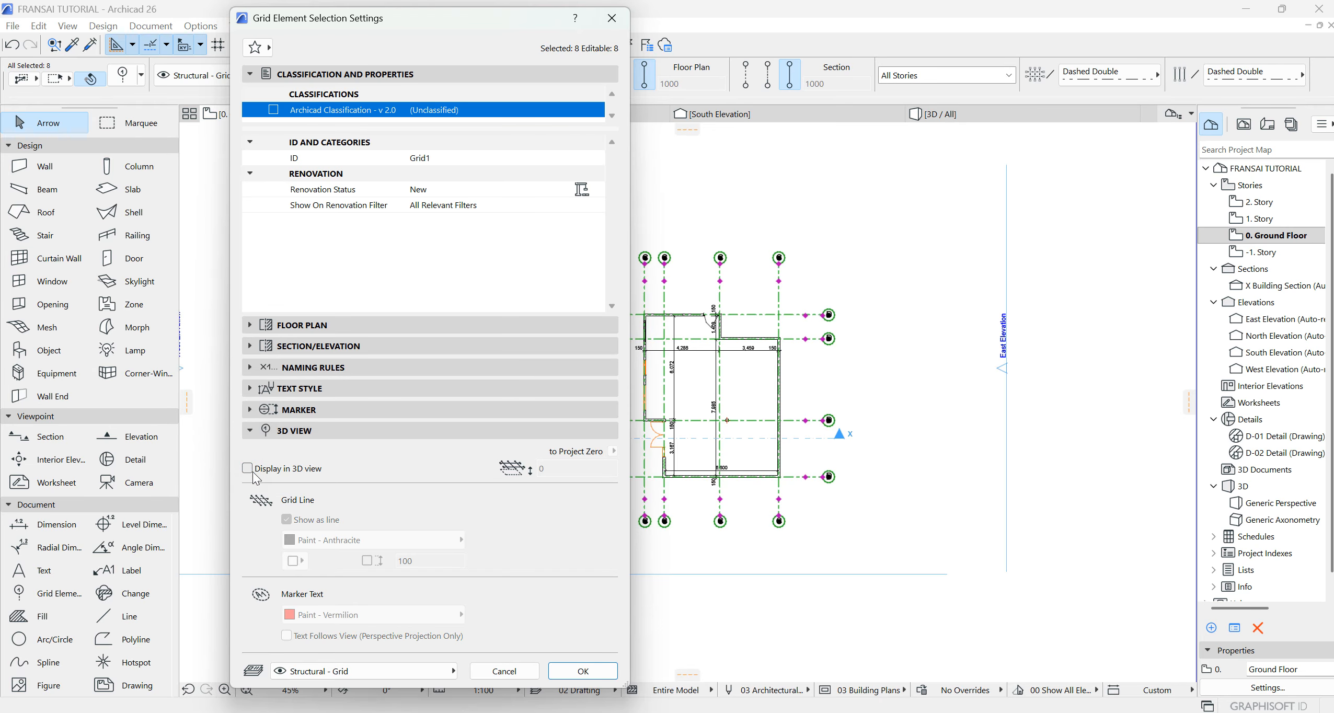
click(583, 671)
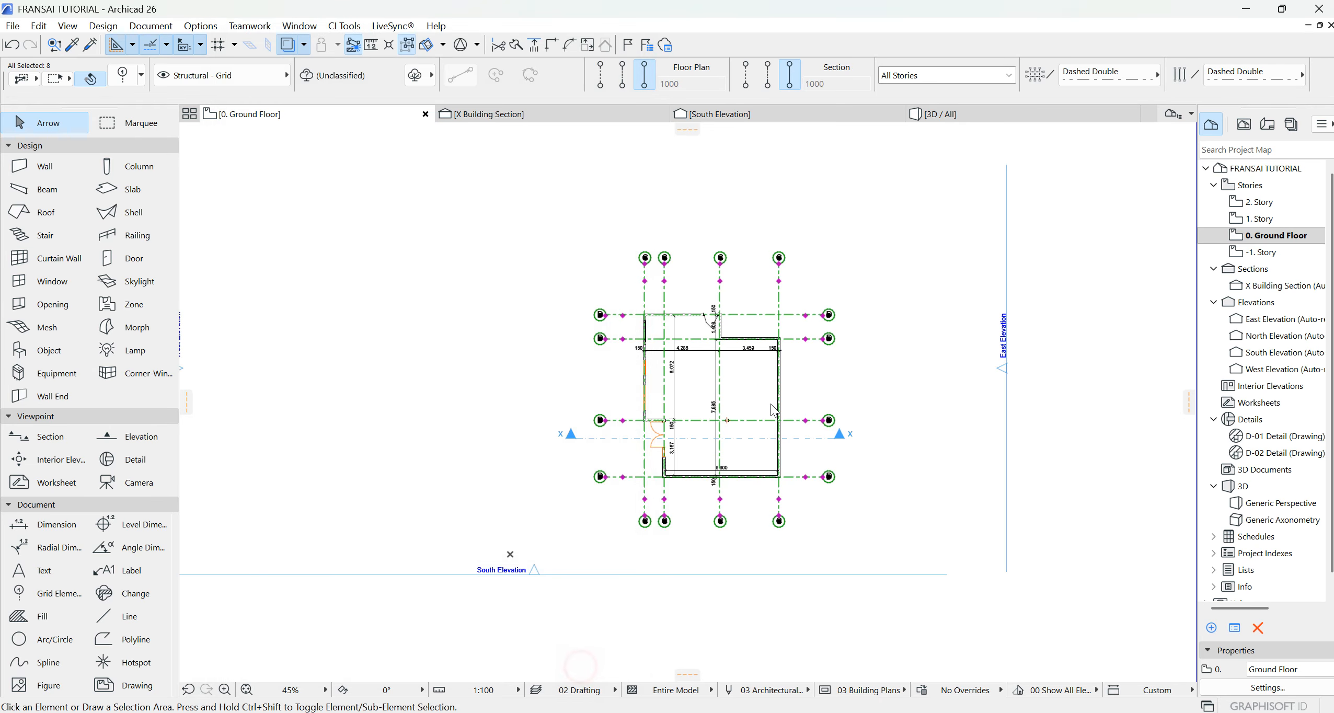
click(939, 115)
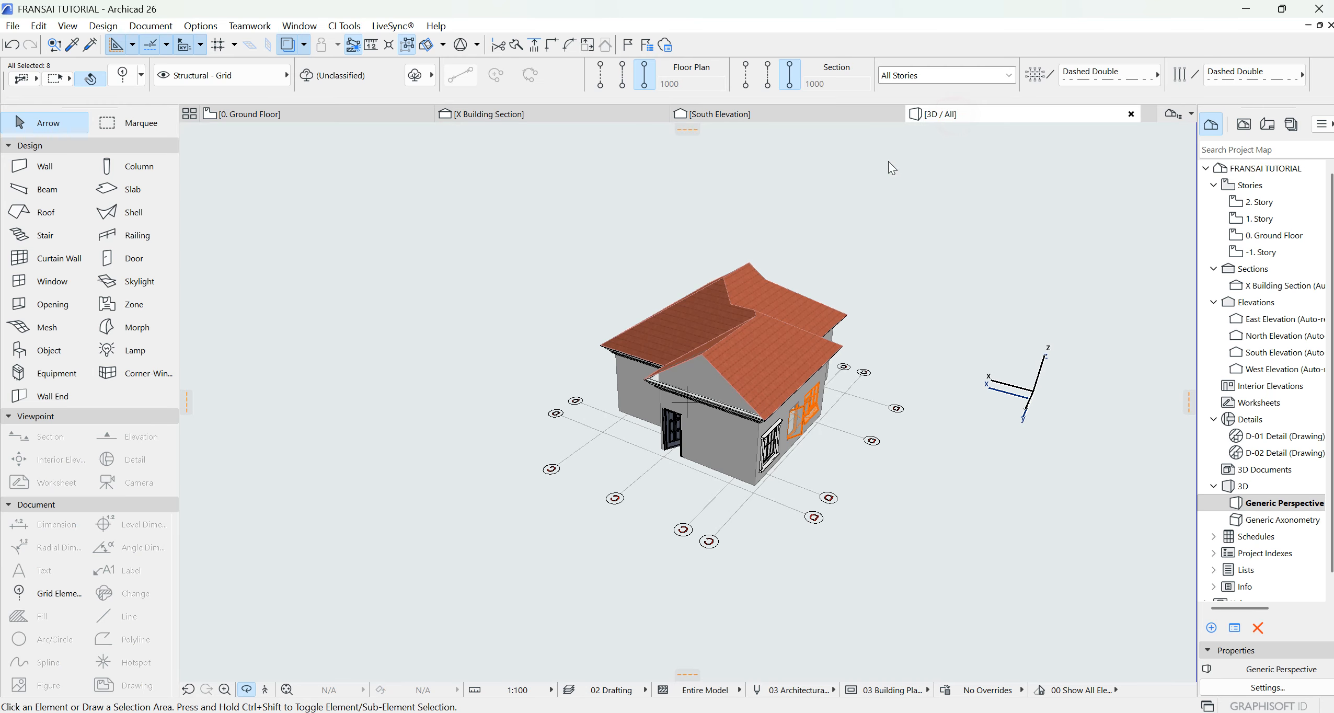
scroll(762, 398, up, 5)
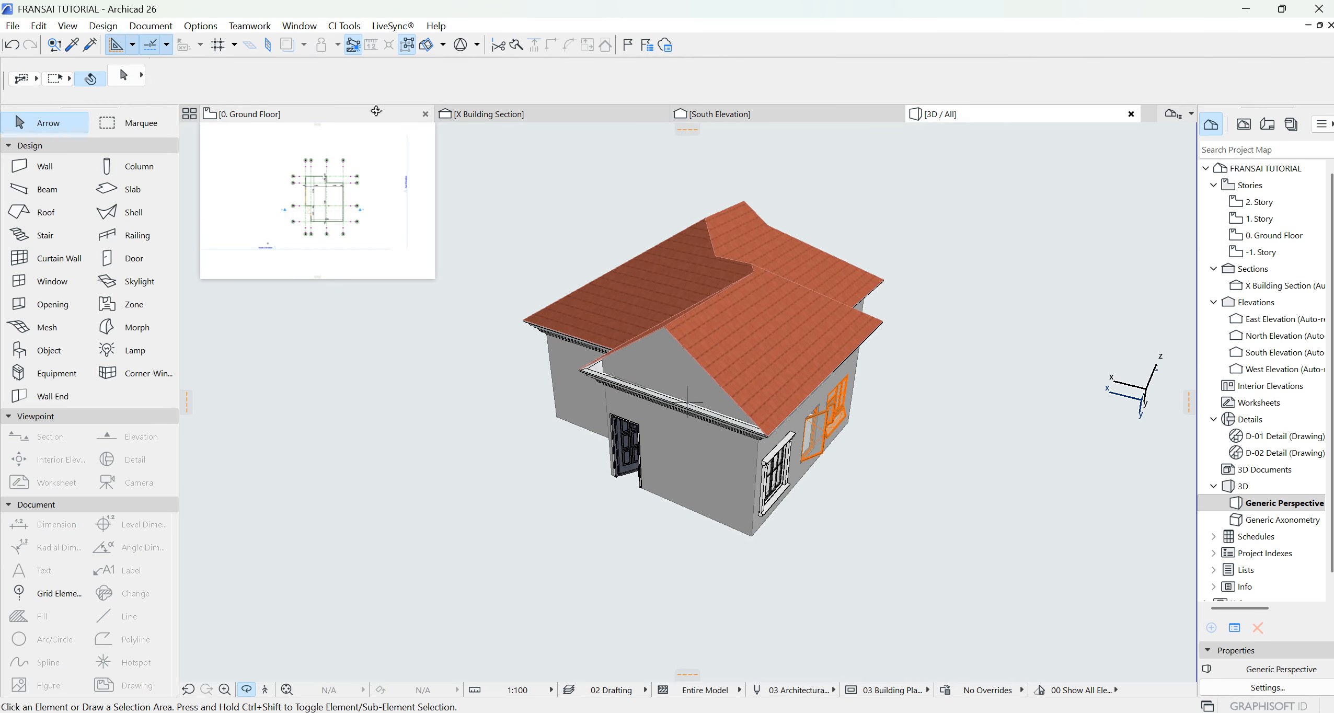
Turn the grid lines' display in 3D view back on and check them around the 3D model.
click(376, 111)
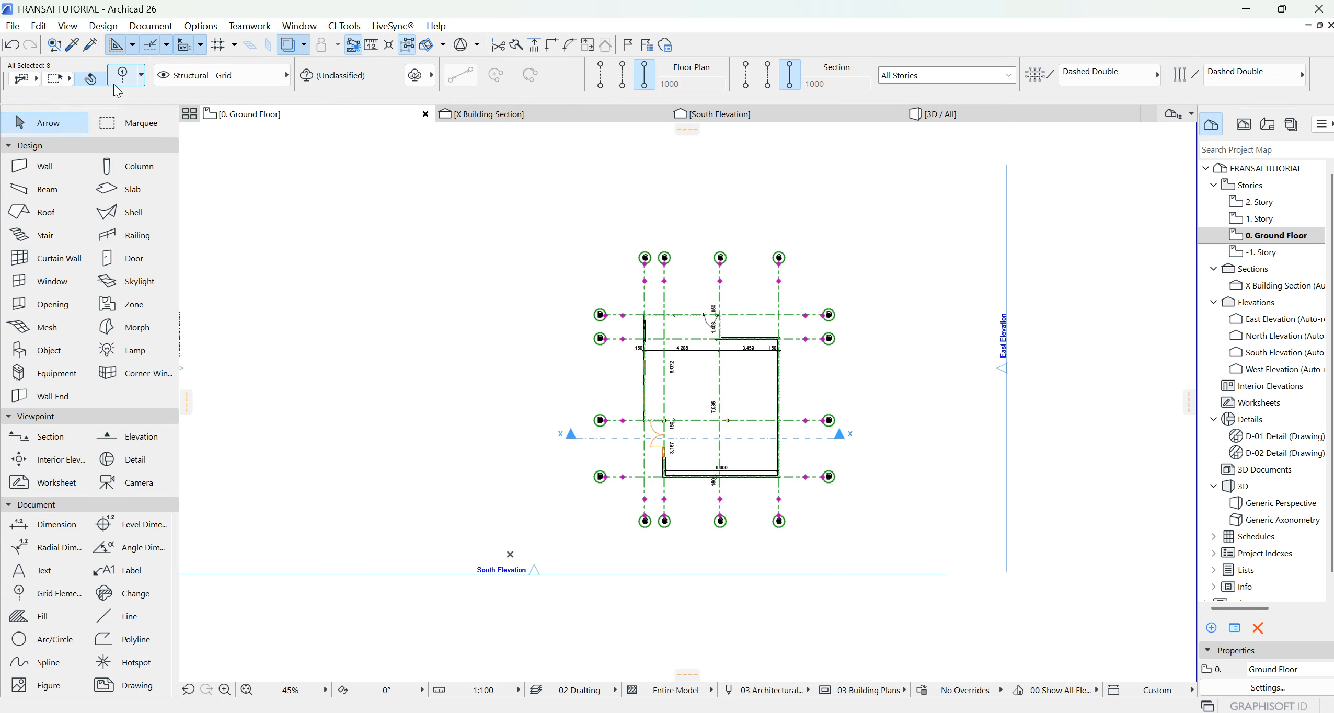
click(118, 76)
click(248, 468)
click(591, 671)
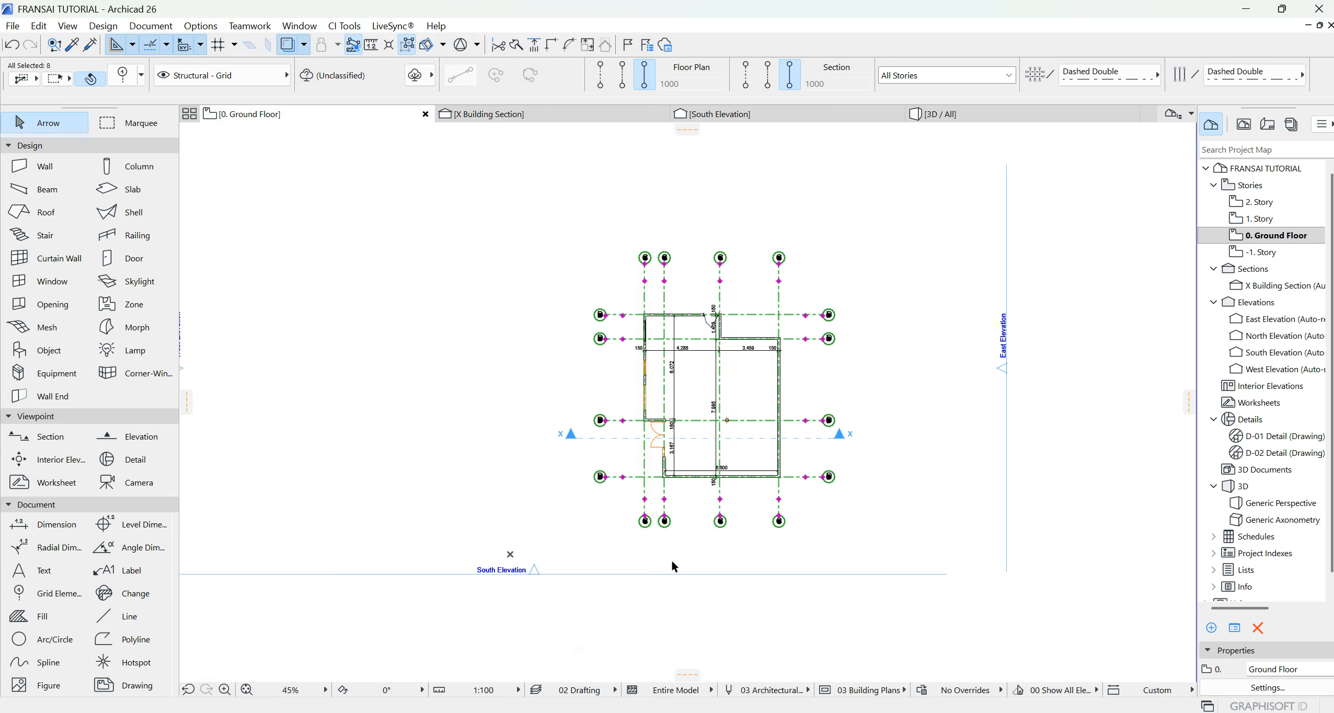
click(980, 112)
drag(722, 396, 670, 389)
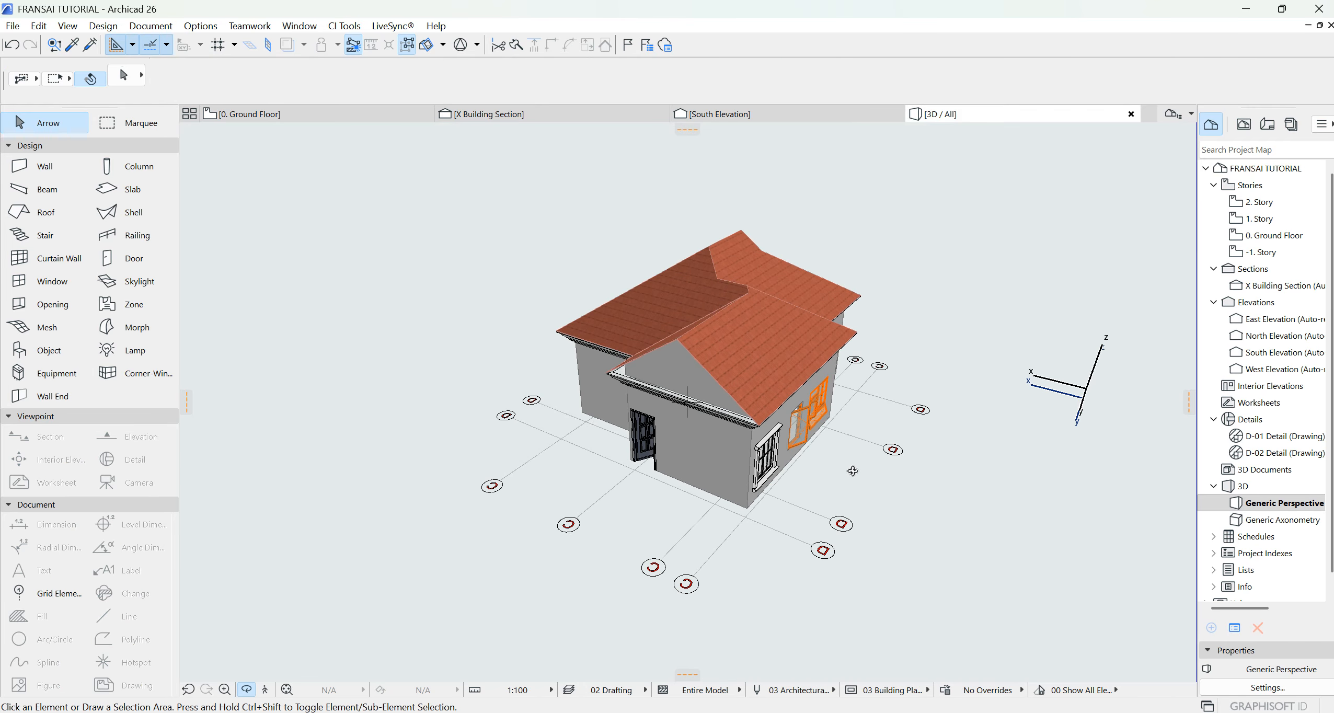
On the ground floor plan, name the leftmost vertical grid line A.
click(375, 113)
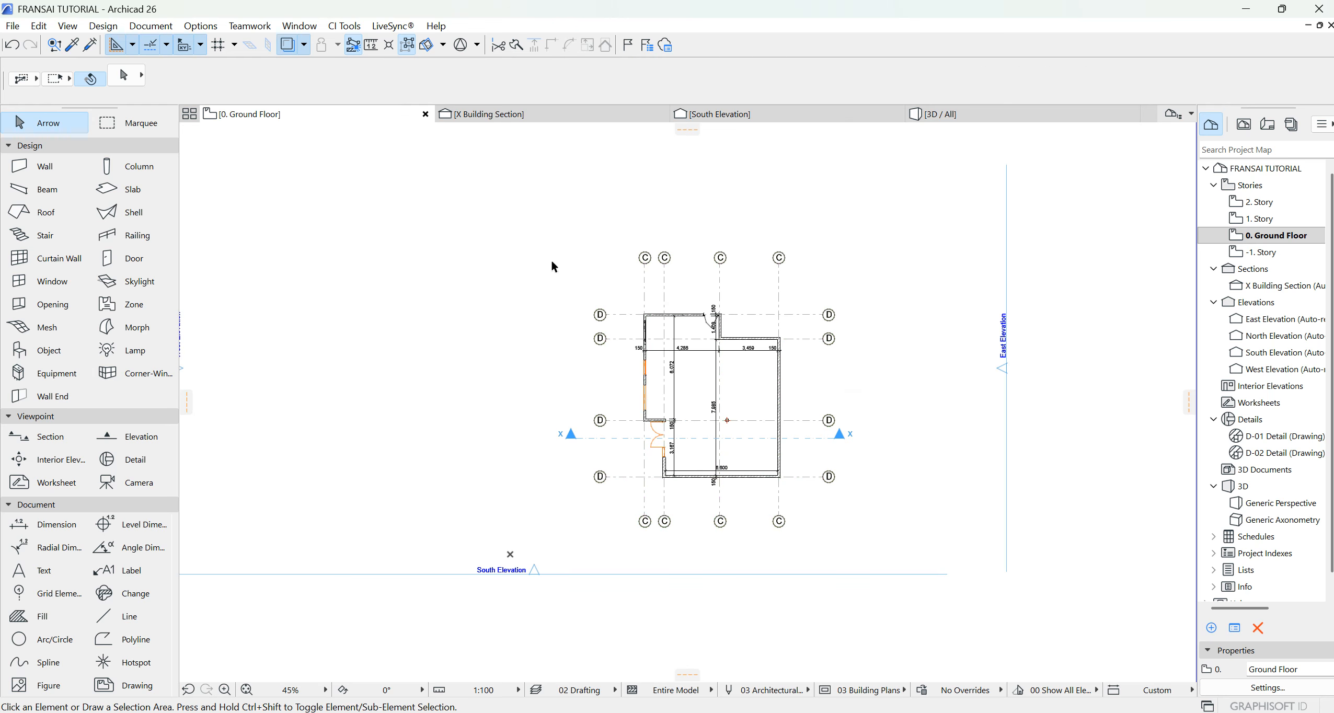
scroll(685, 244, up, 3)
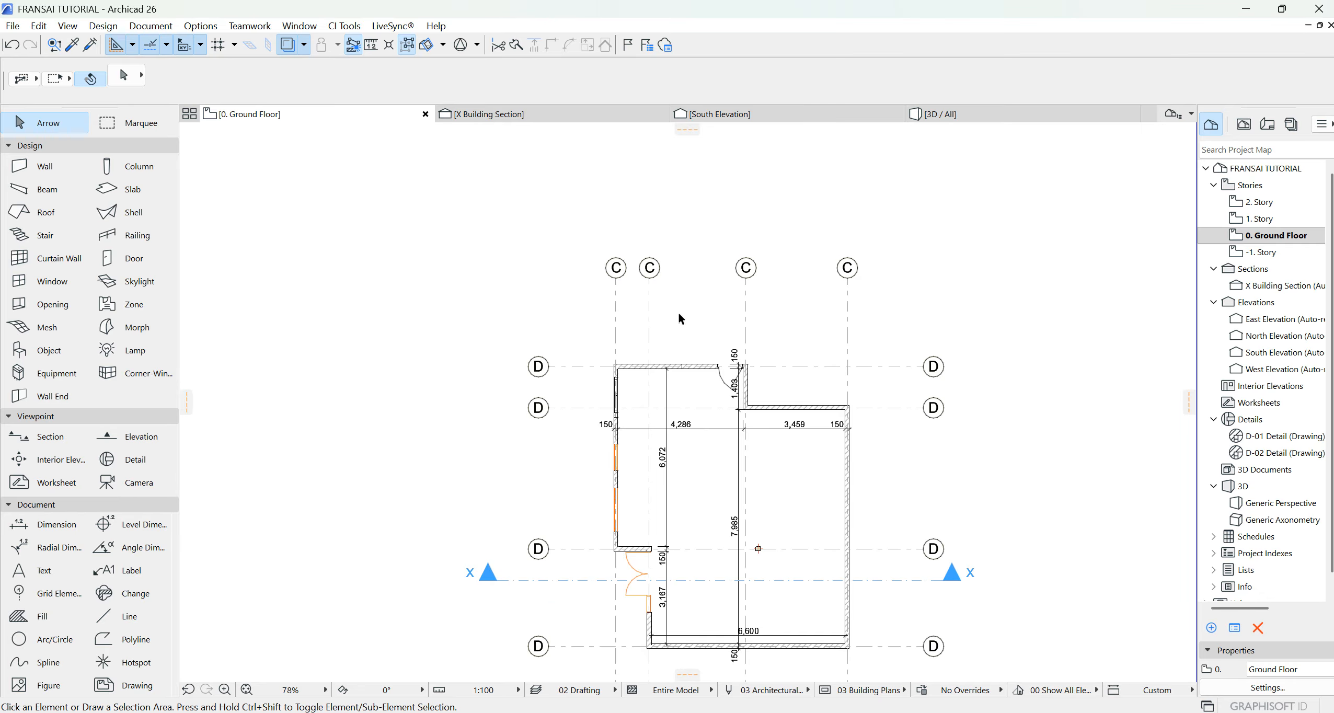
scroll(653, 234, up, 3)
click(590, 307)
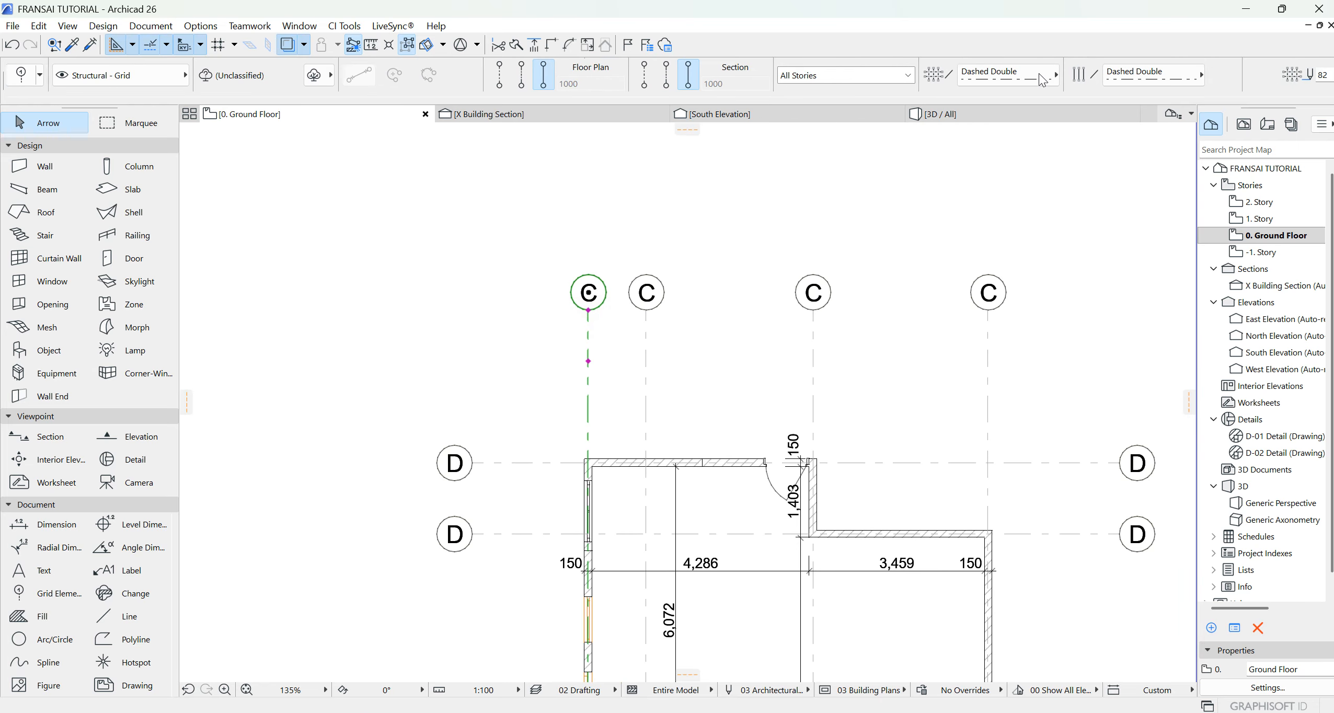
scroll(1040, 73, down, 5)
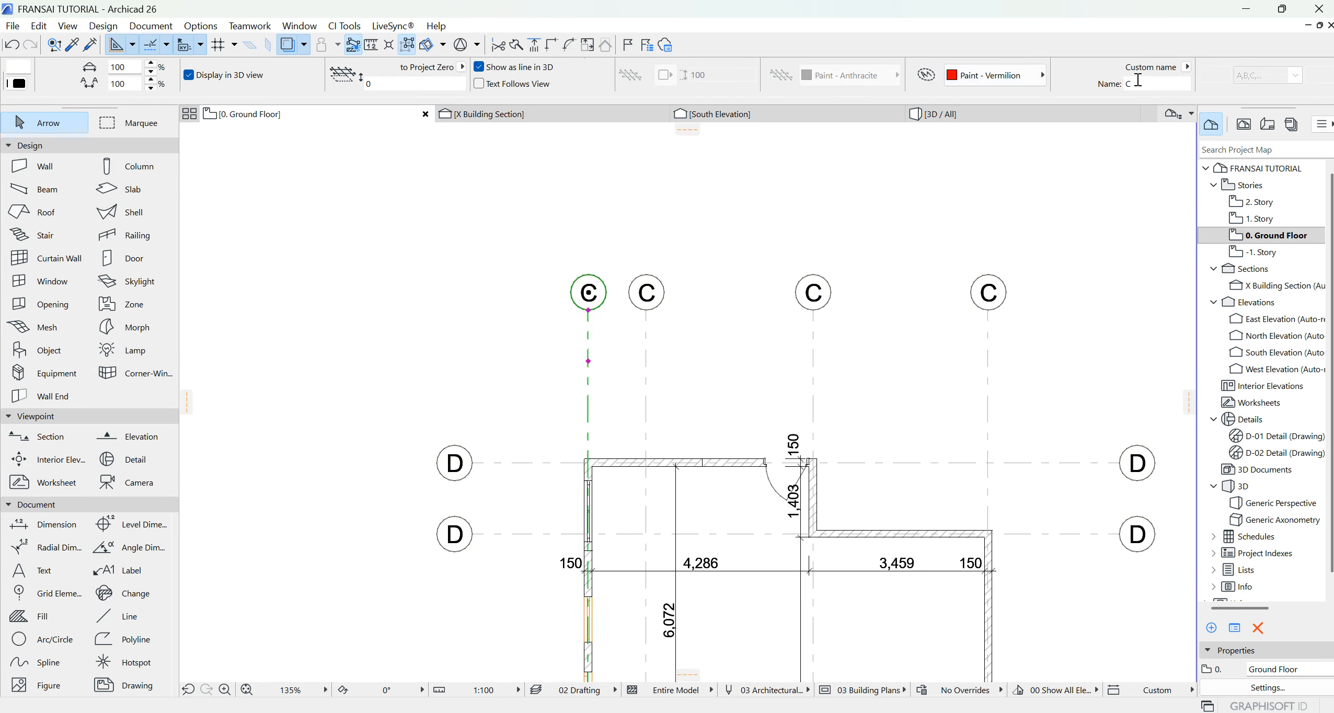
double_click(1133, 85)
text(A)
Name the second vertical grid line B and check that the third one is named C.
click(642, 337)
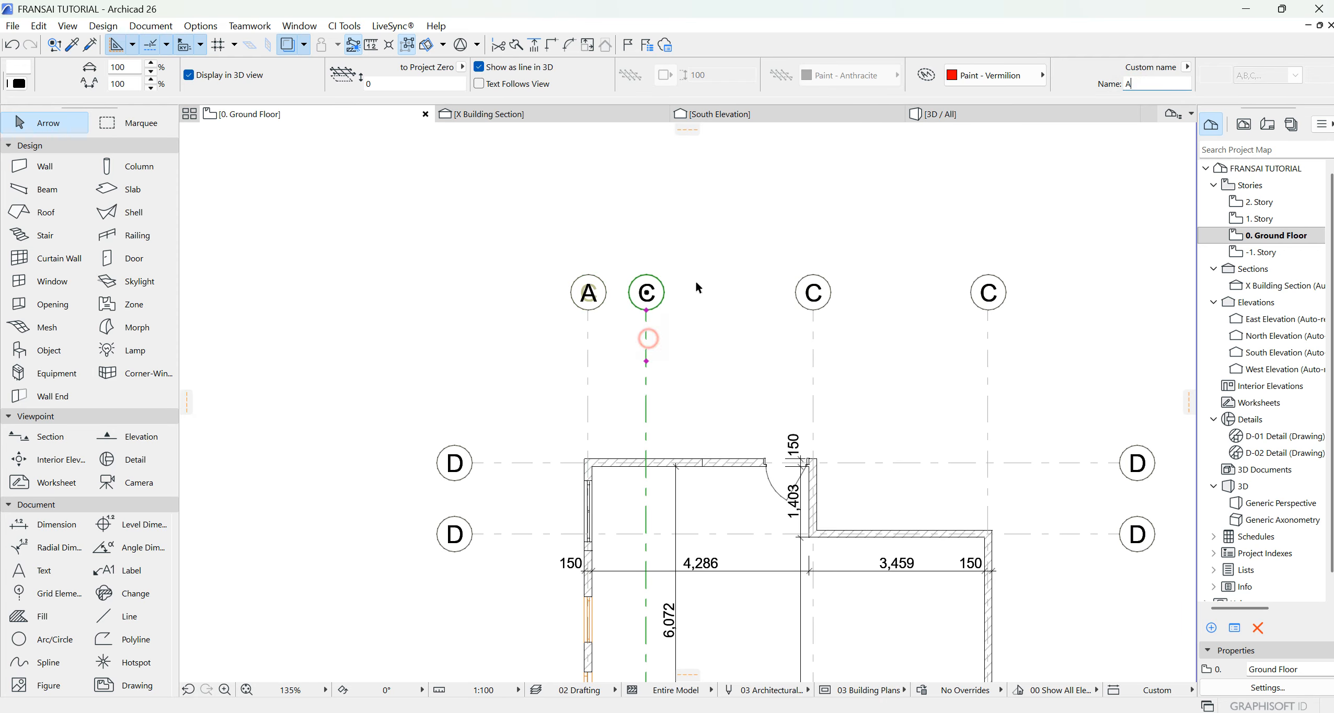
double_click(1151, 85)
click(814, 342)
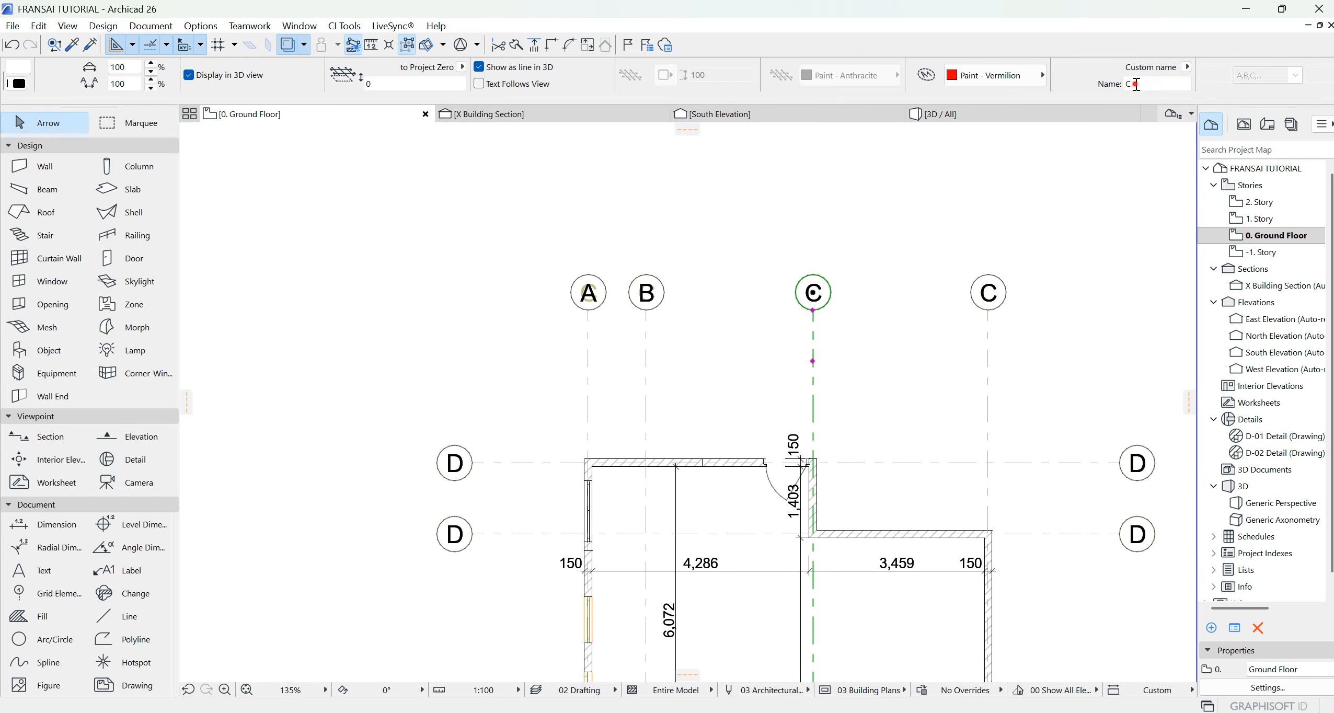
double_click(1136, 85)
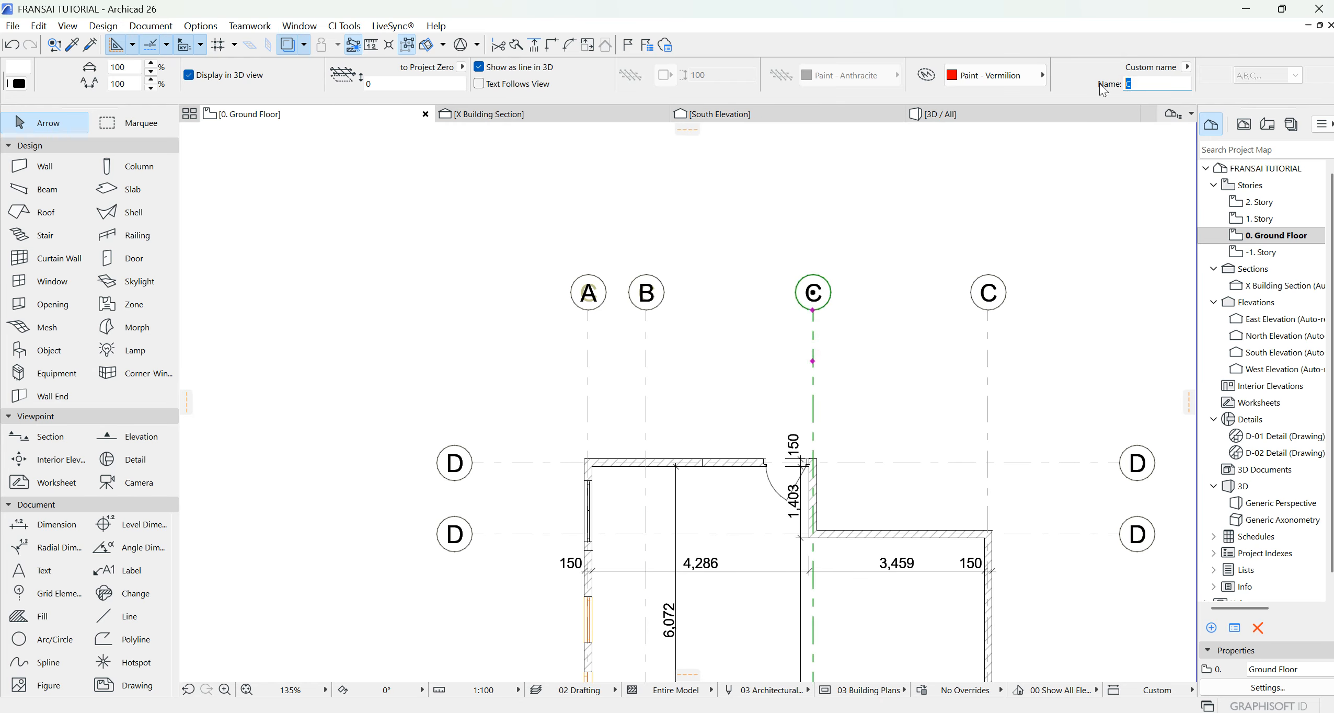
Name the rightmost vertical grid line D and deselect it.
click(985, 333)
click(995, 321)
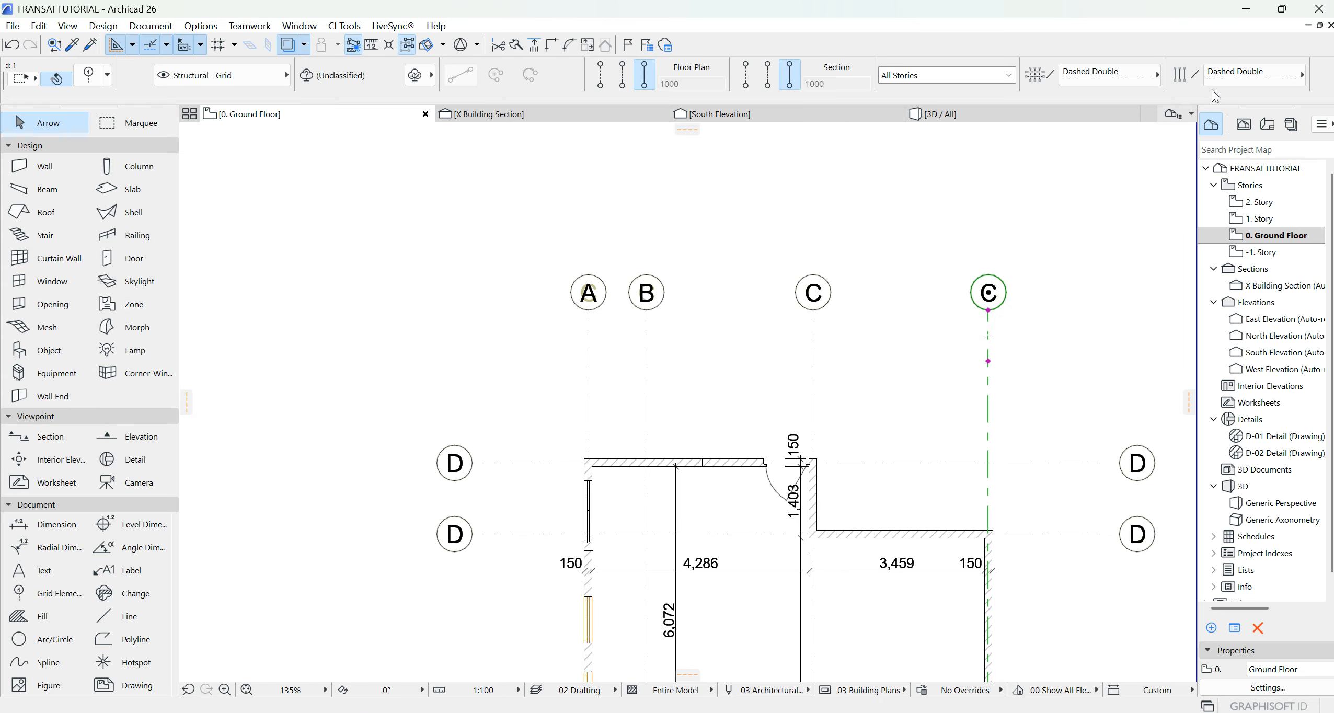
scroll(1246, 74, down, 2)
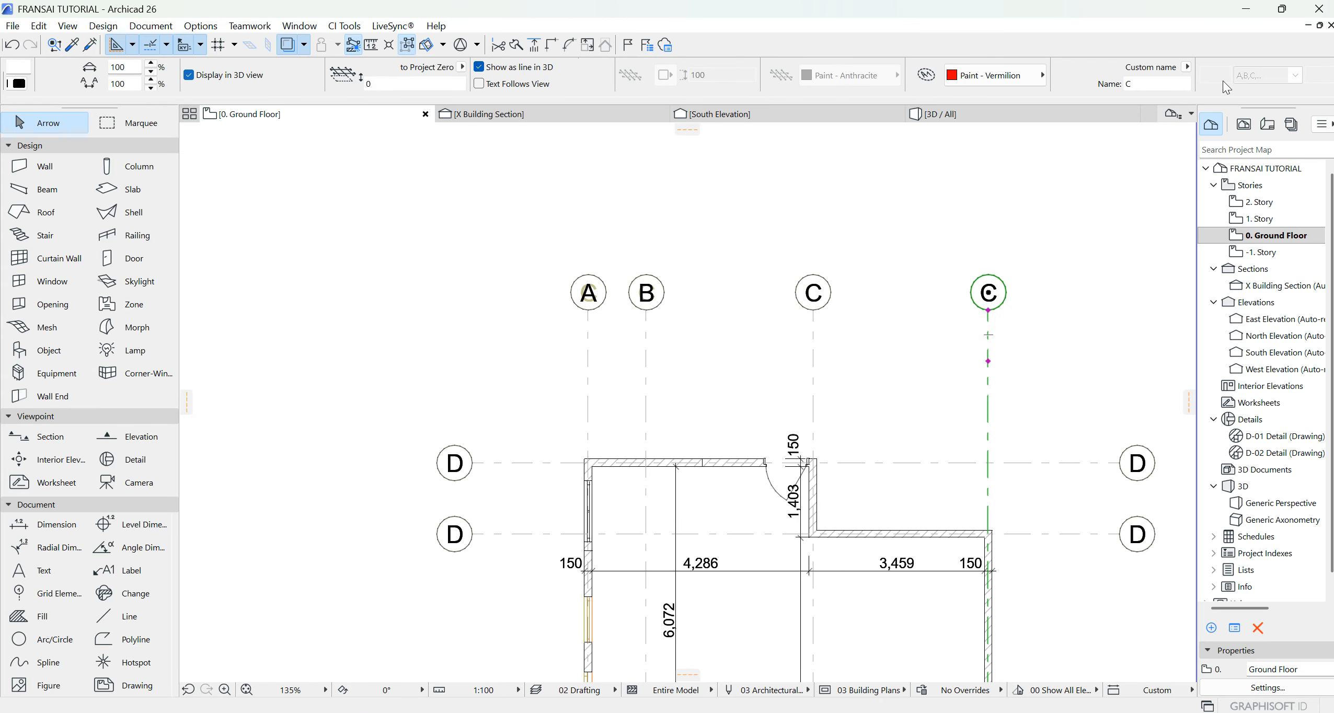
click(1152, 84)
text(D)
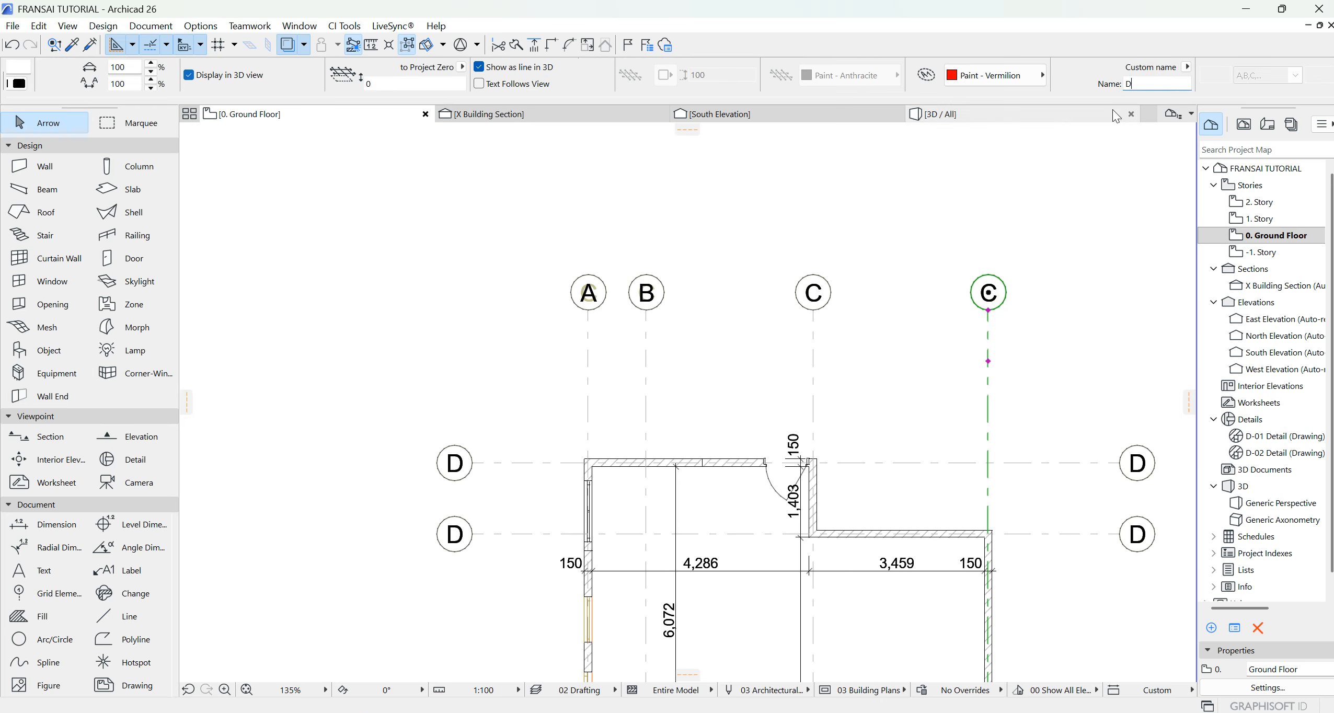
click(931, 235)
Name the uppermost horizontal grid line 1.
scroll(882, 301, down, 3)
scroll(815, 418, up, 2)
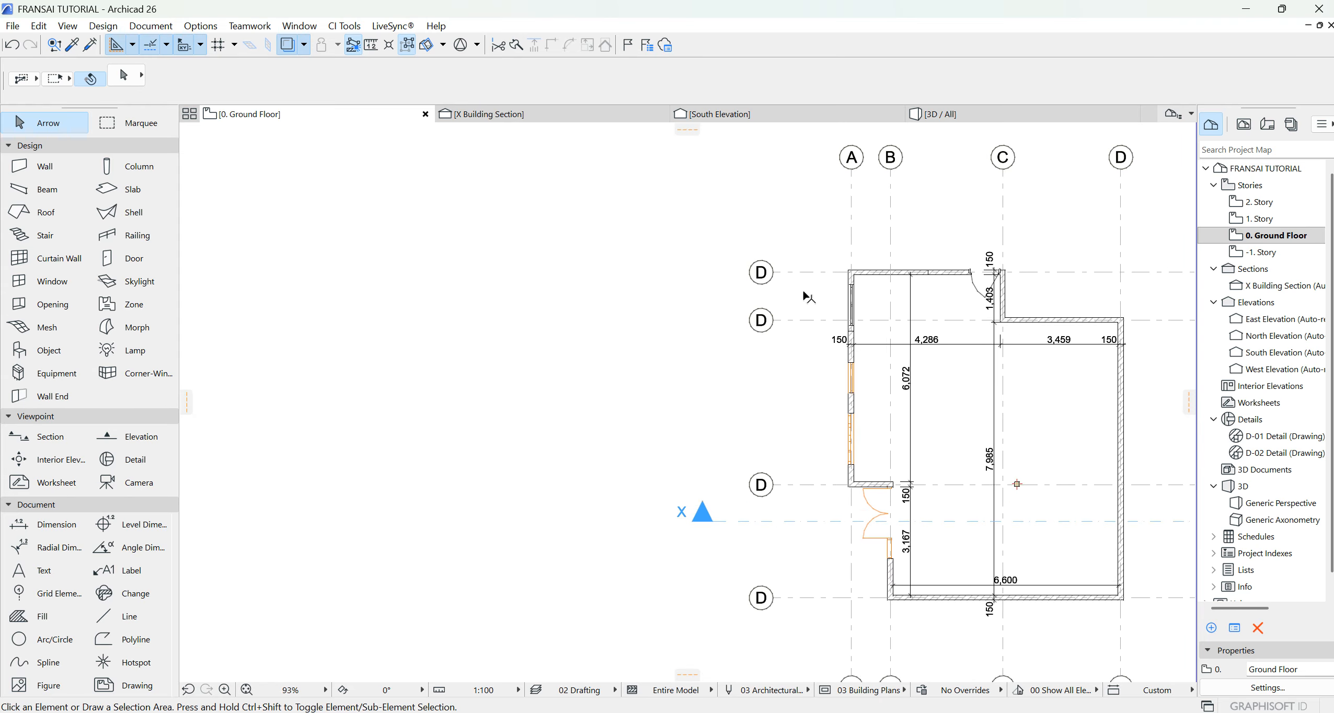
click(808, 270)
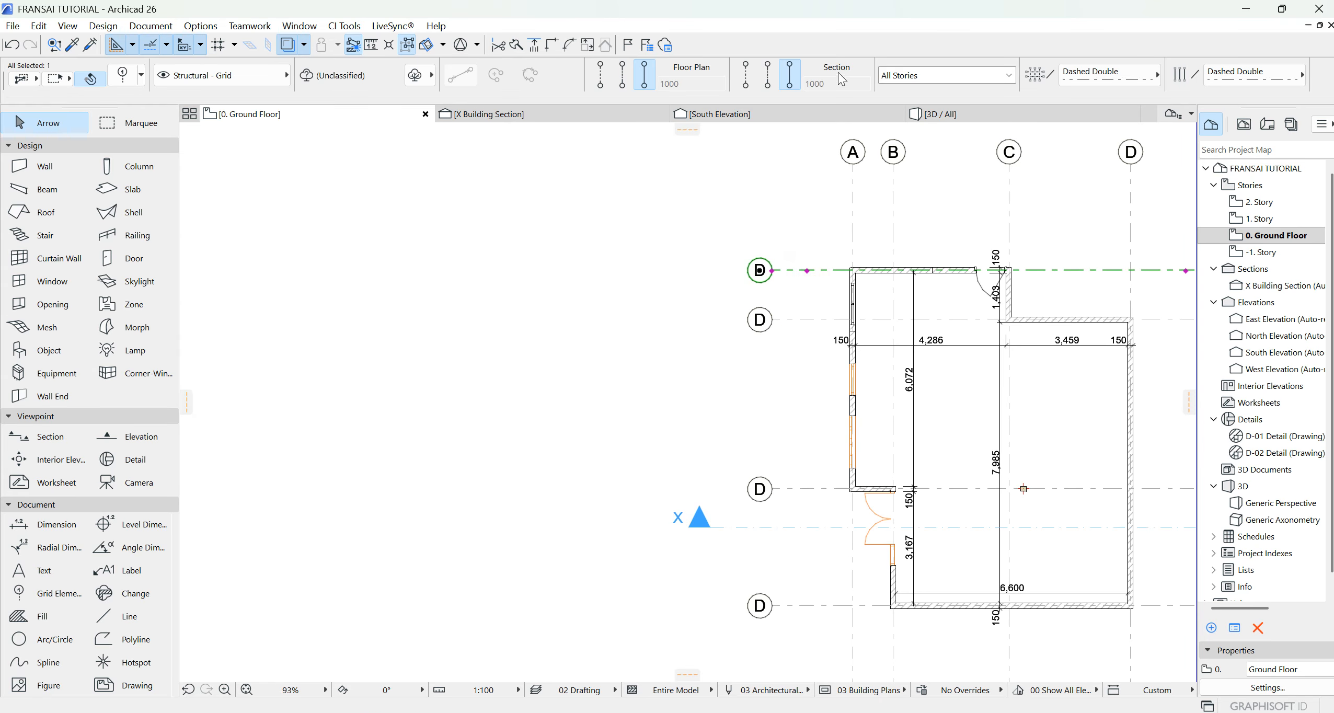
scroll(1159, 67, down, 5)
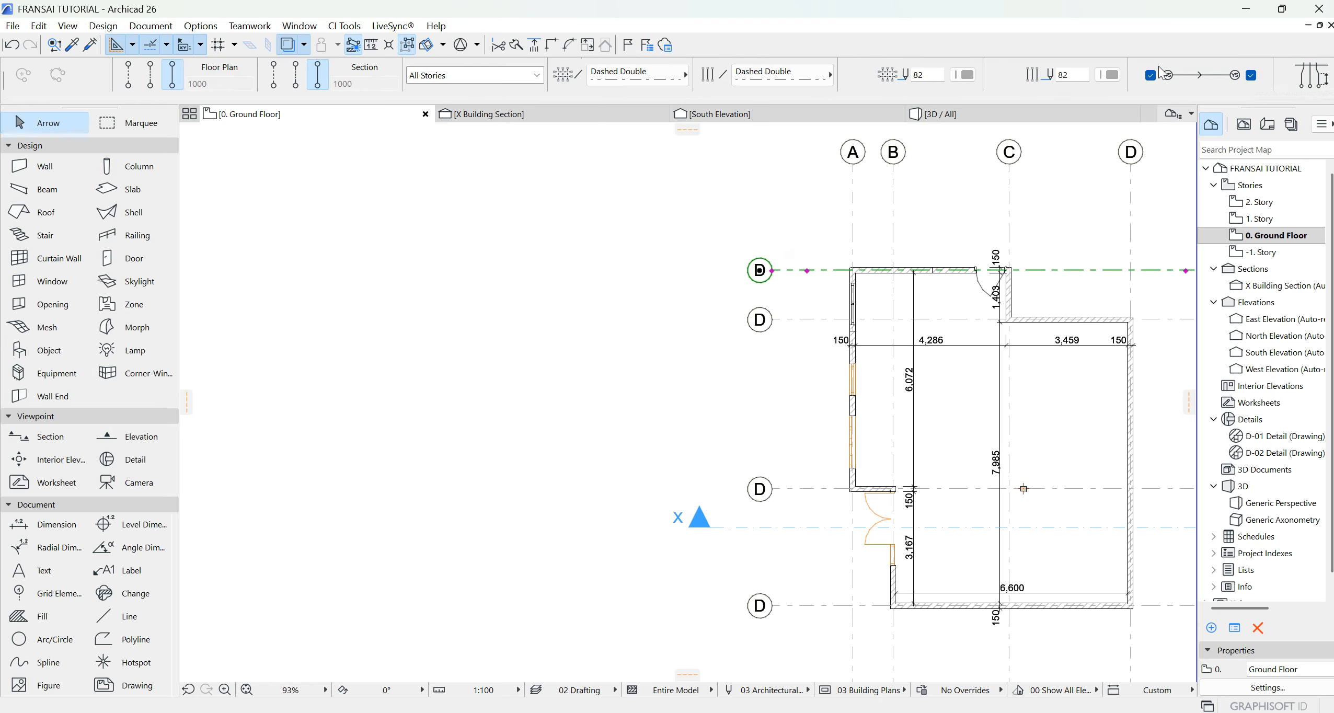
scroll(1158, 66, down, 8)
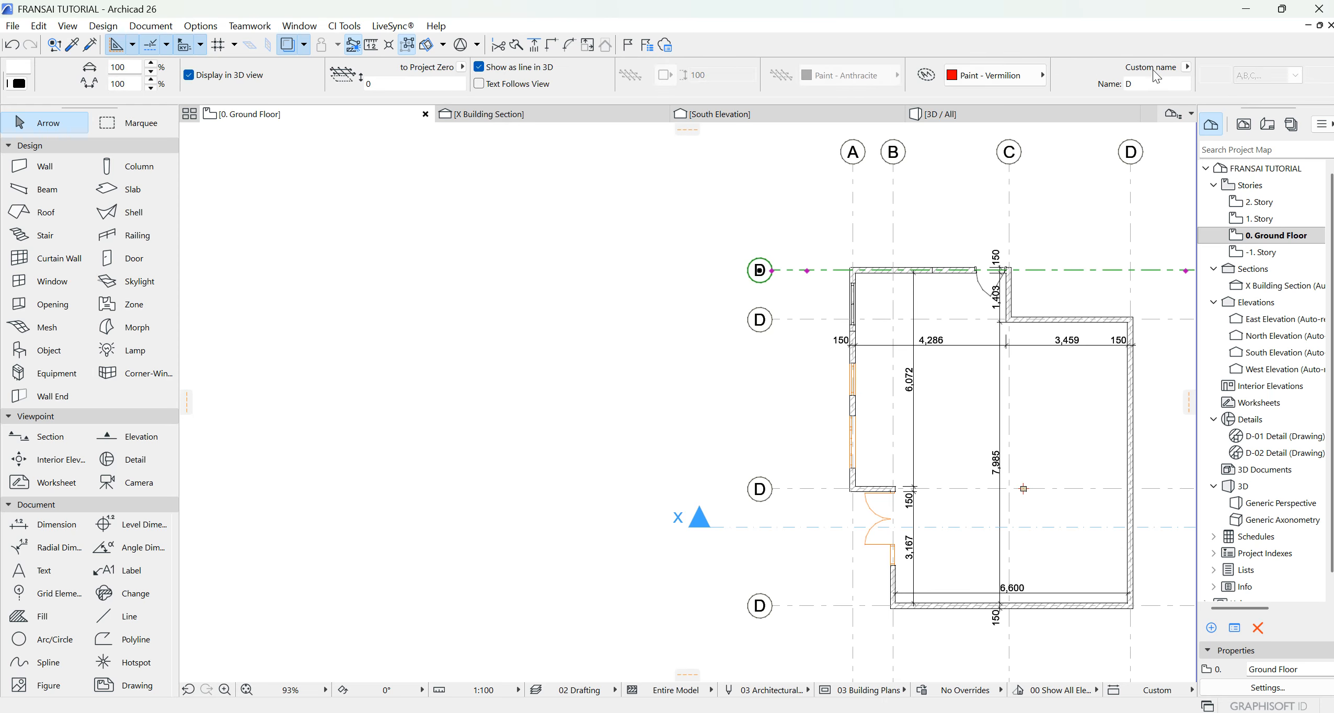
double_click(1144, 84)
text(1)
Name the second horizontal grid line from the top 2.
click(827, 325)
double_click(1141, 83)
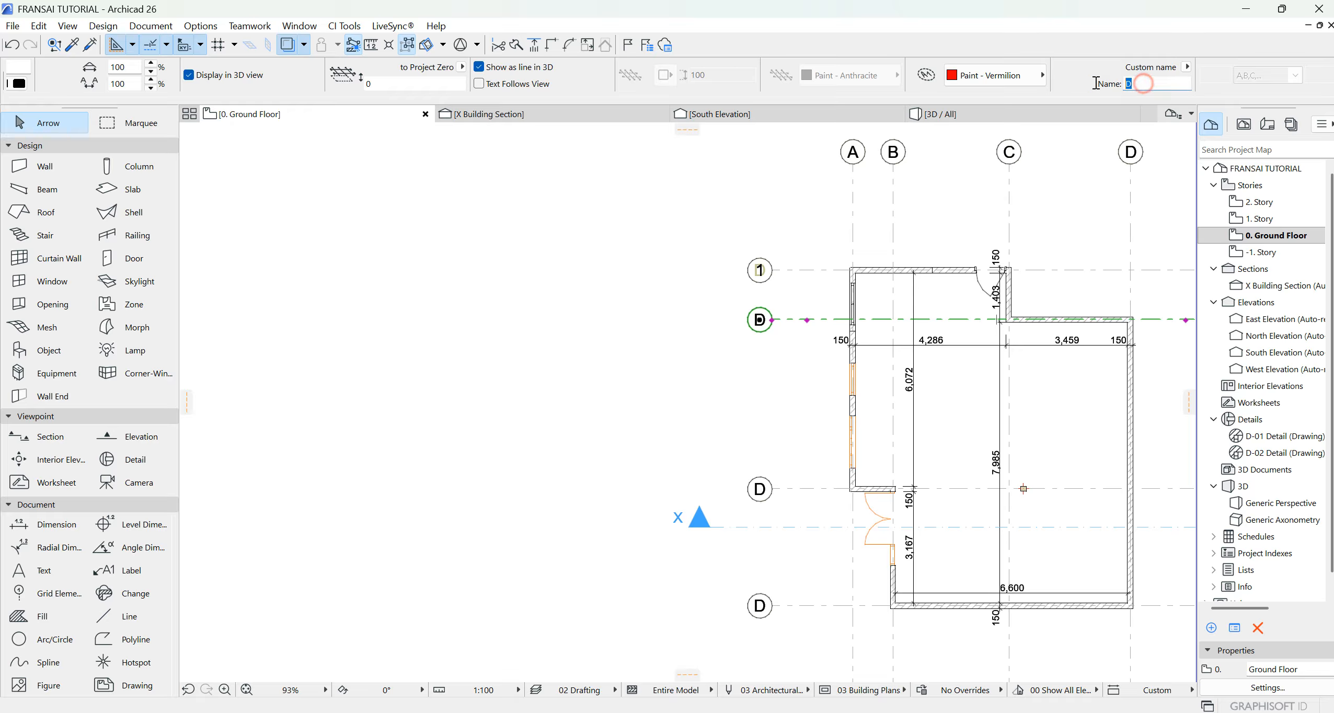
text(2)
Give the third horizontal grid line the custom name 3 in its settings, apply it and deselect the line.
click(782, 406)
click(800, 489)
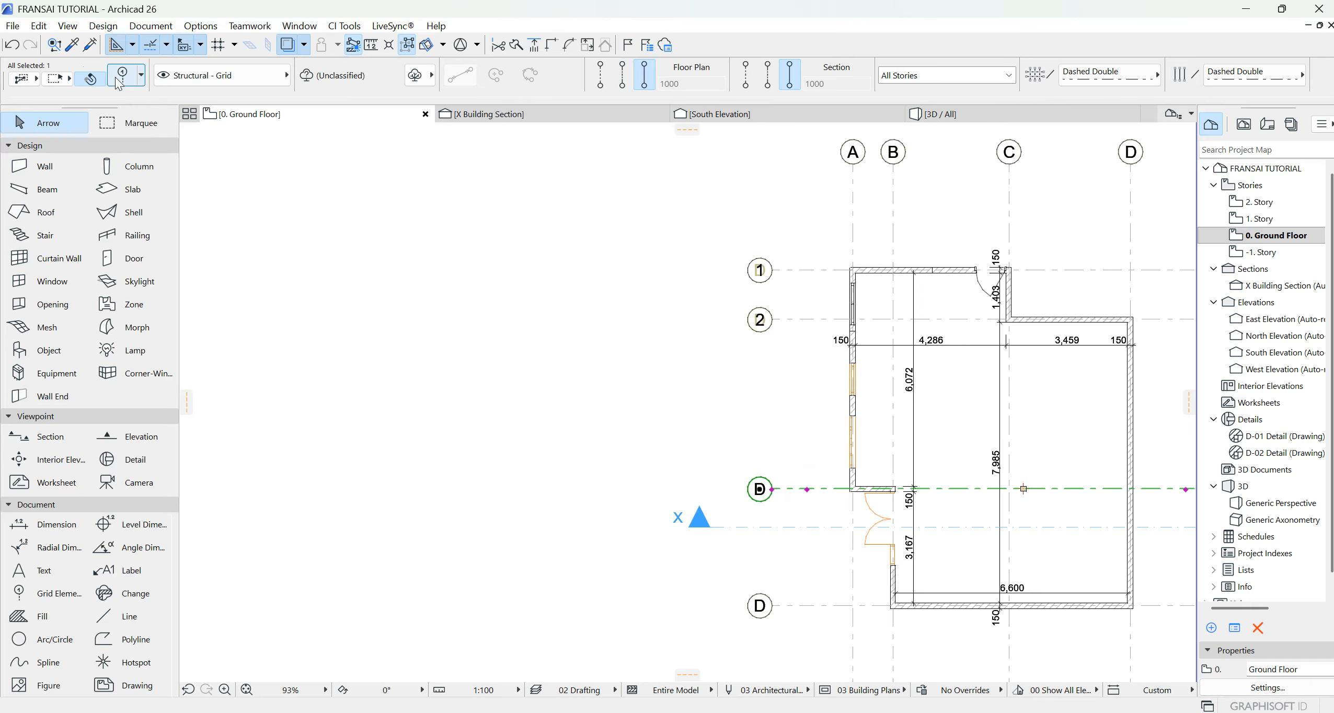
click(124, 76)
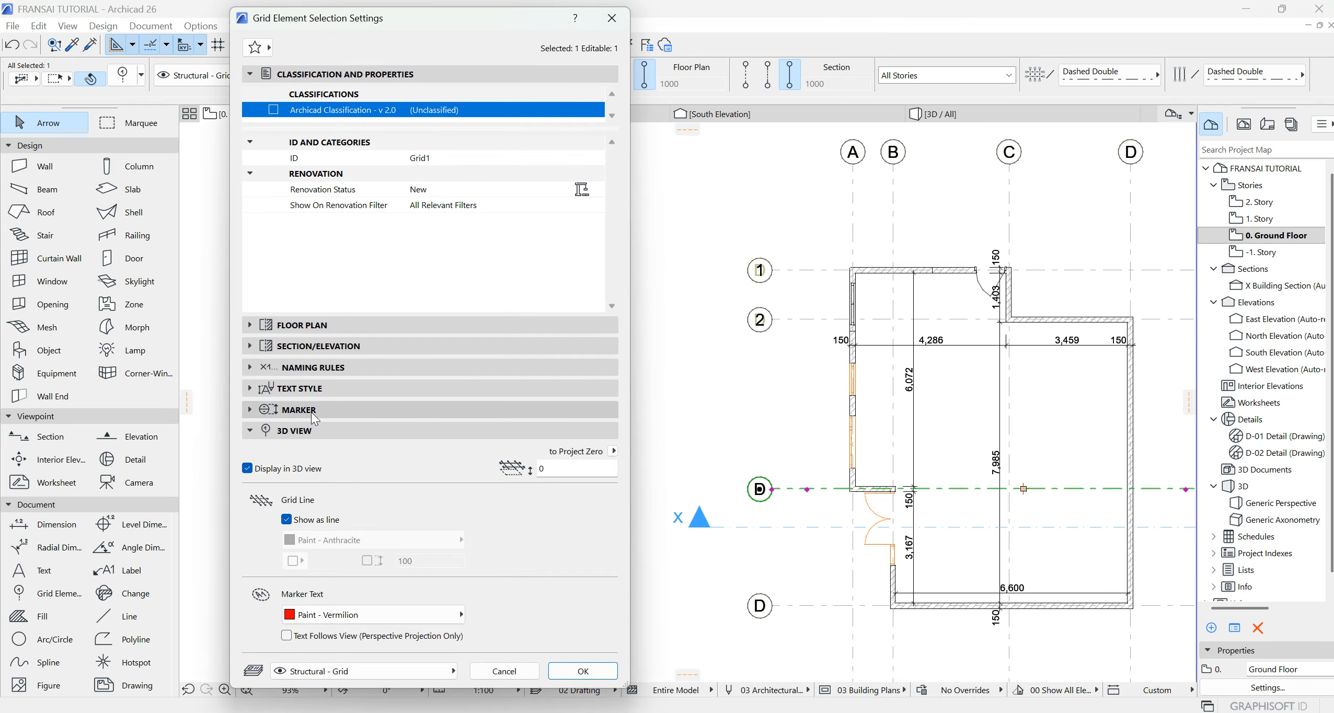
click(320, 409)
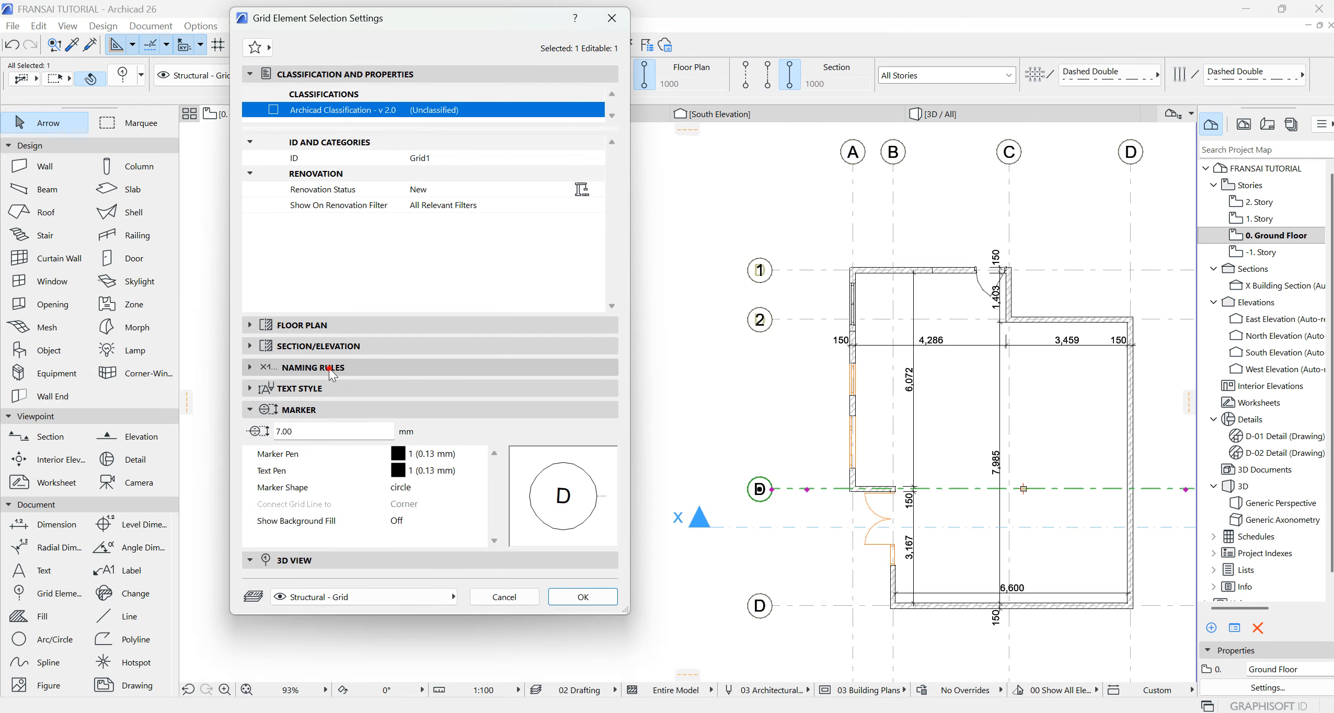
click(314, 367)
drag(365, 394, 339, 396)
text(3)
click(579, 680)
click(773, 560)
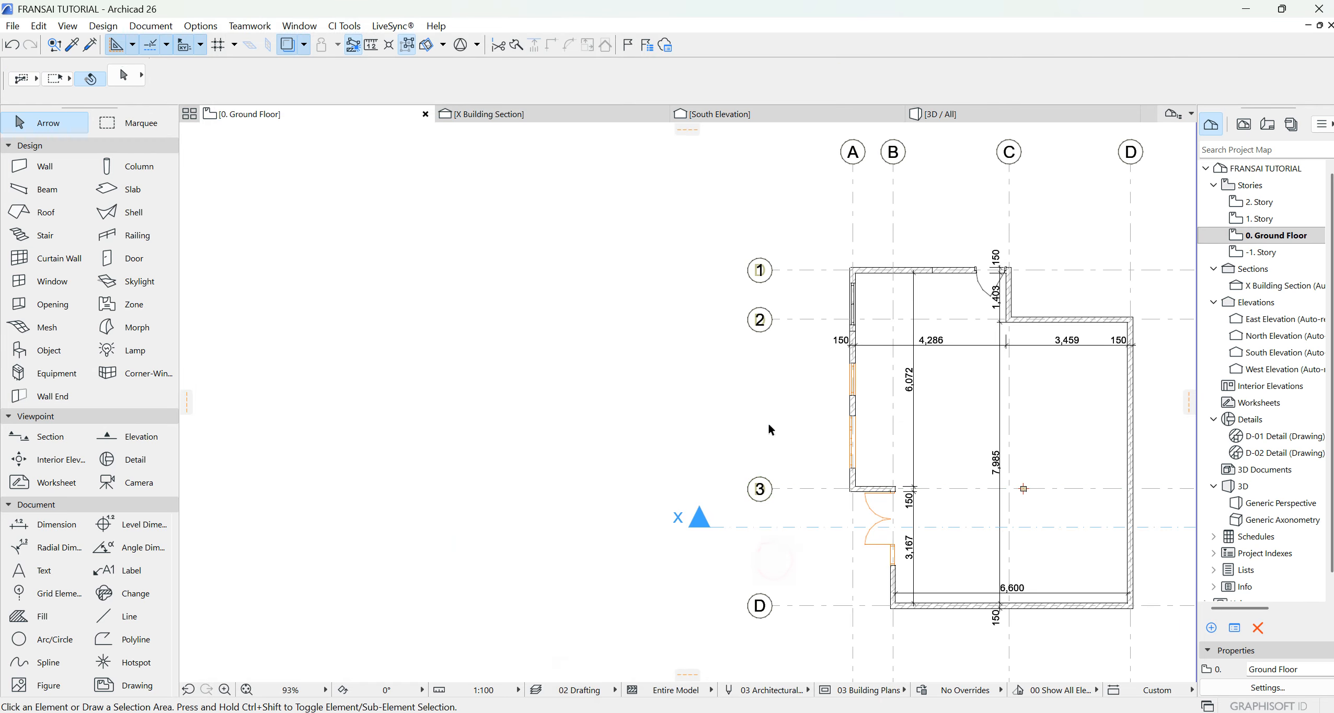
Give the lowest horizontal grid line the custom name 4 in its settings and apply it.
scroll(762, 261, down, 2)
scroll(774, 553, up, 2)
click(790, 459)
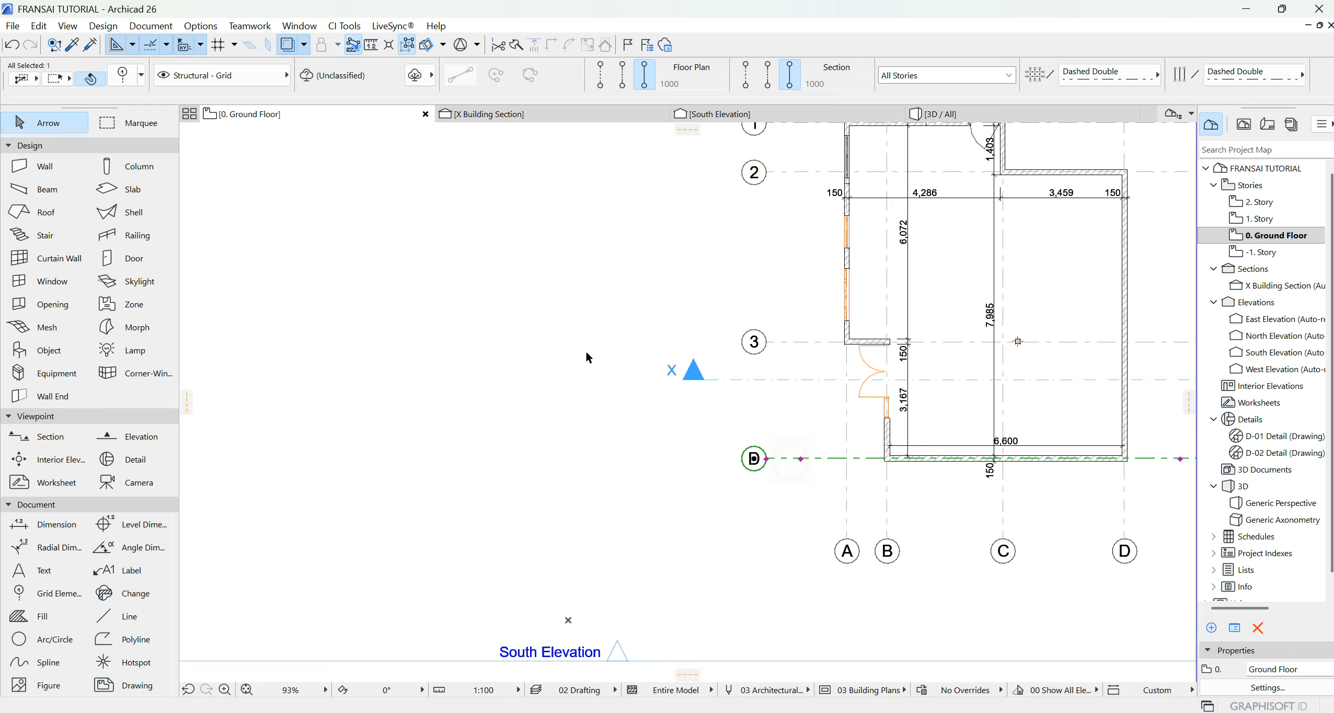
click(123, 75)
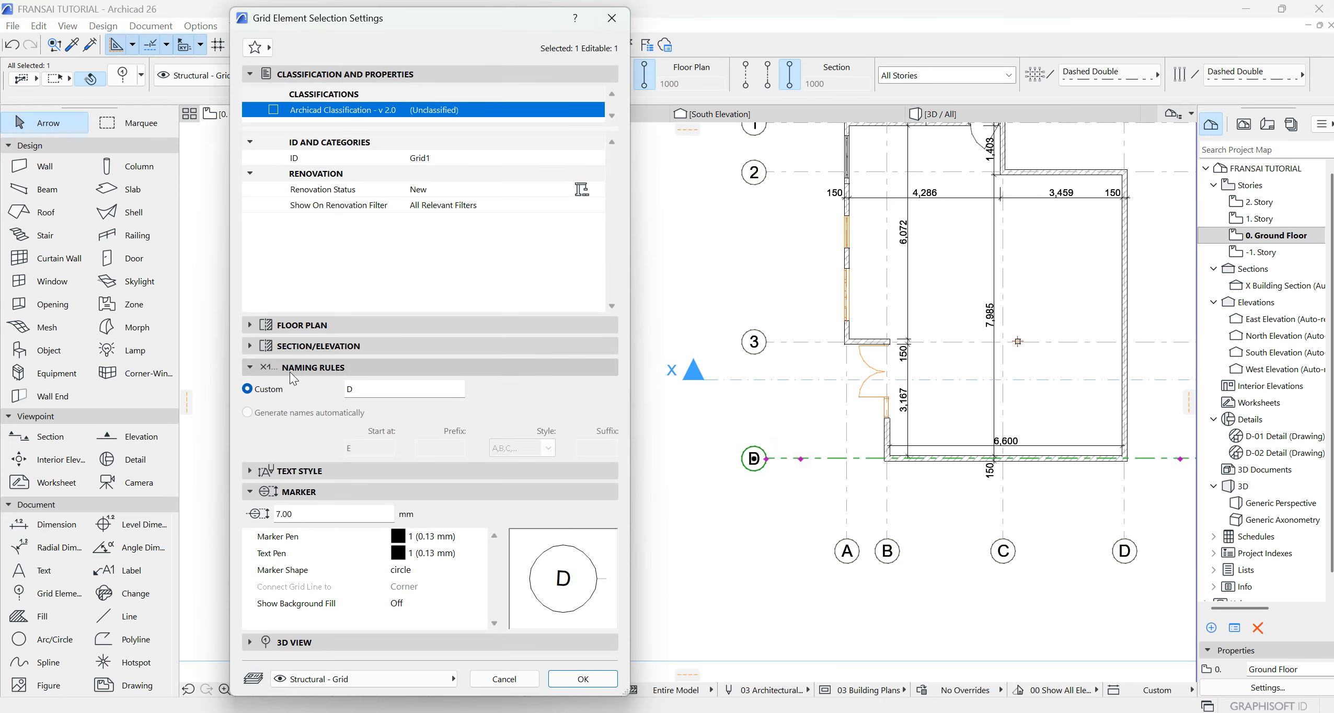
double_click(366, 388)
text(4)
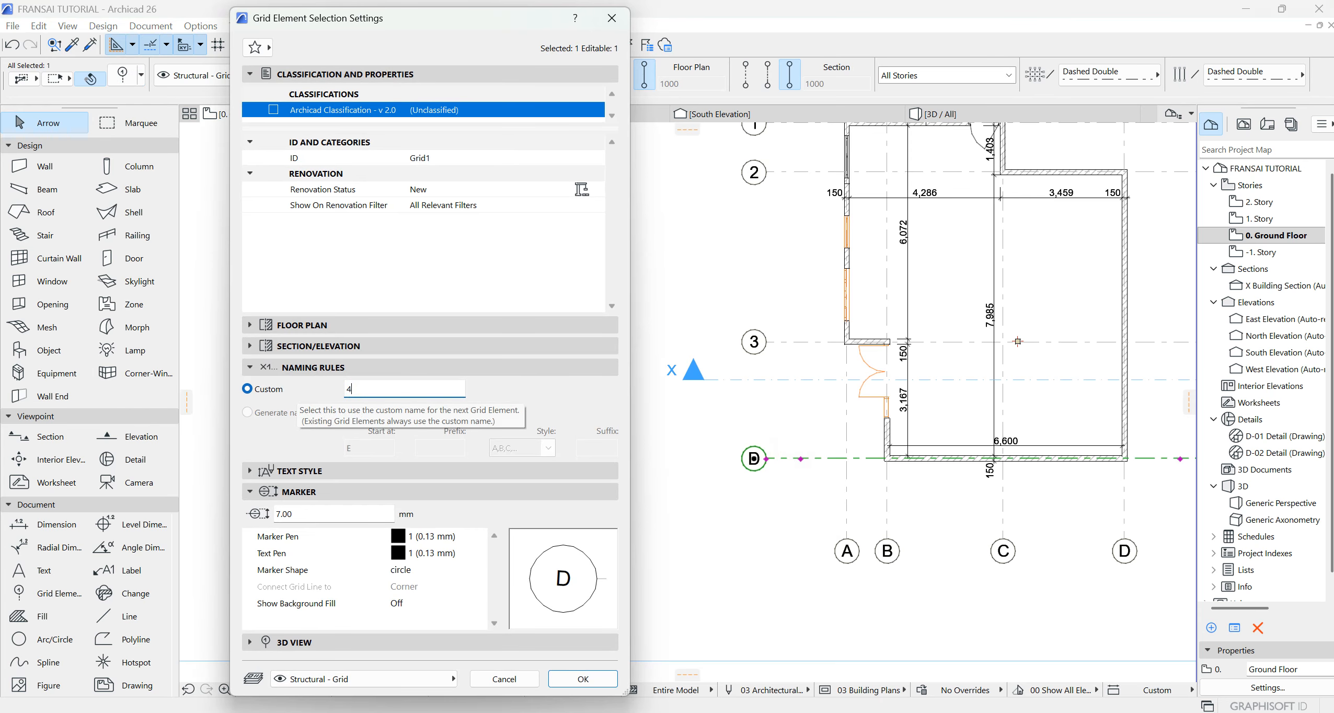
click(576, 684)
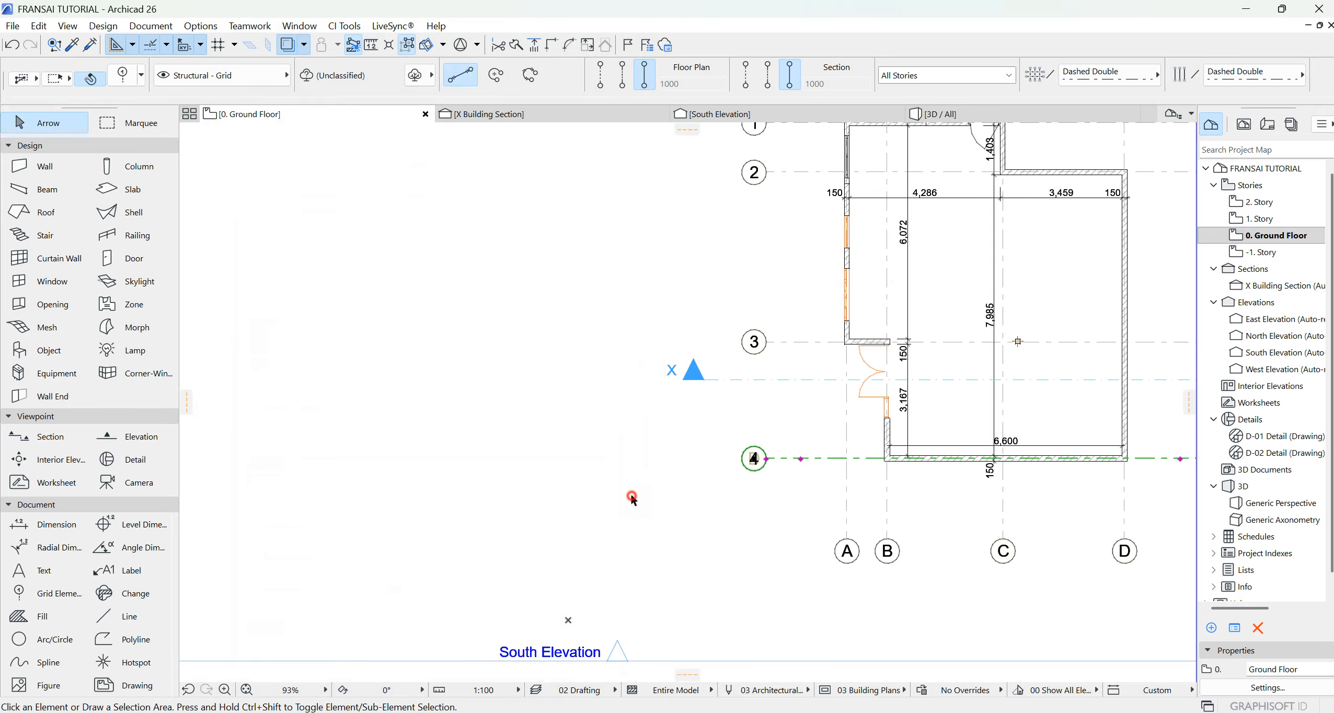
Check the grid line names on the ground floor plan, the South Elevation and the X Building Section.
scroll(627, 489, down, 3)
scroll(740, 332, up, 3)
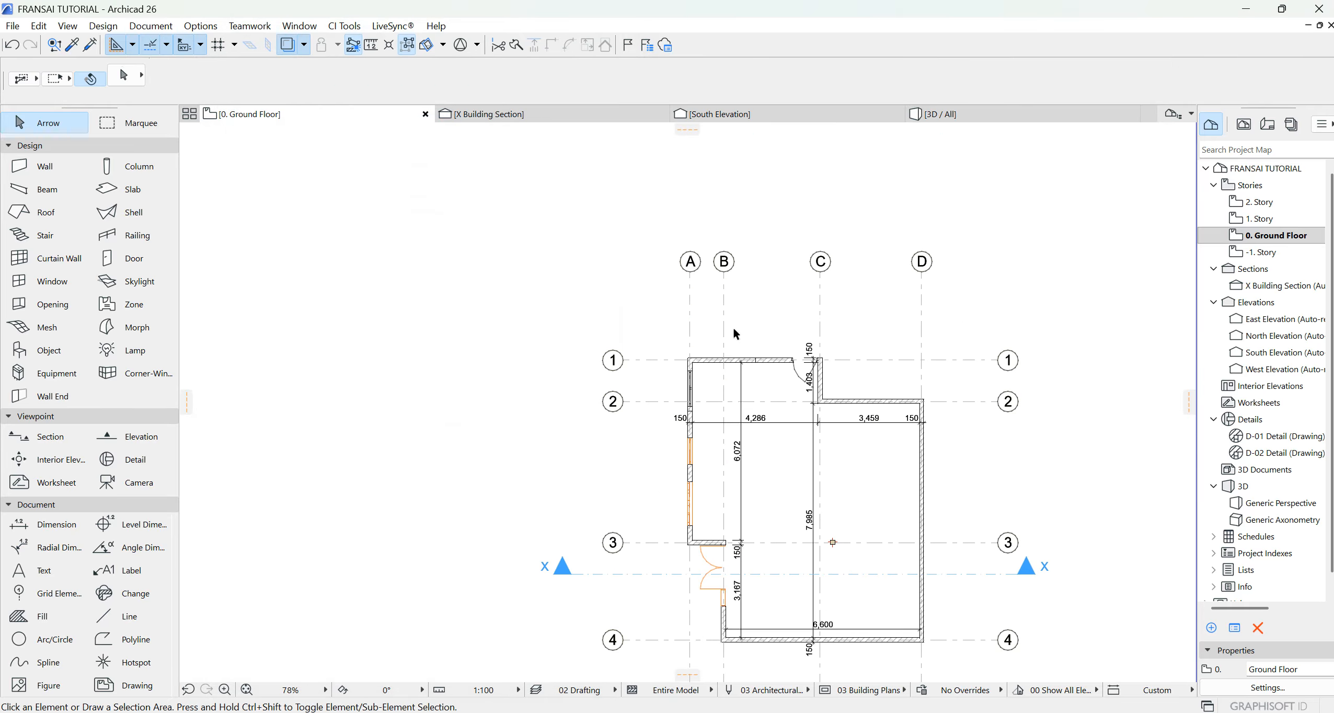
scroll(679, 340, down, 3)
scroll(720, 452, up, 2)
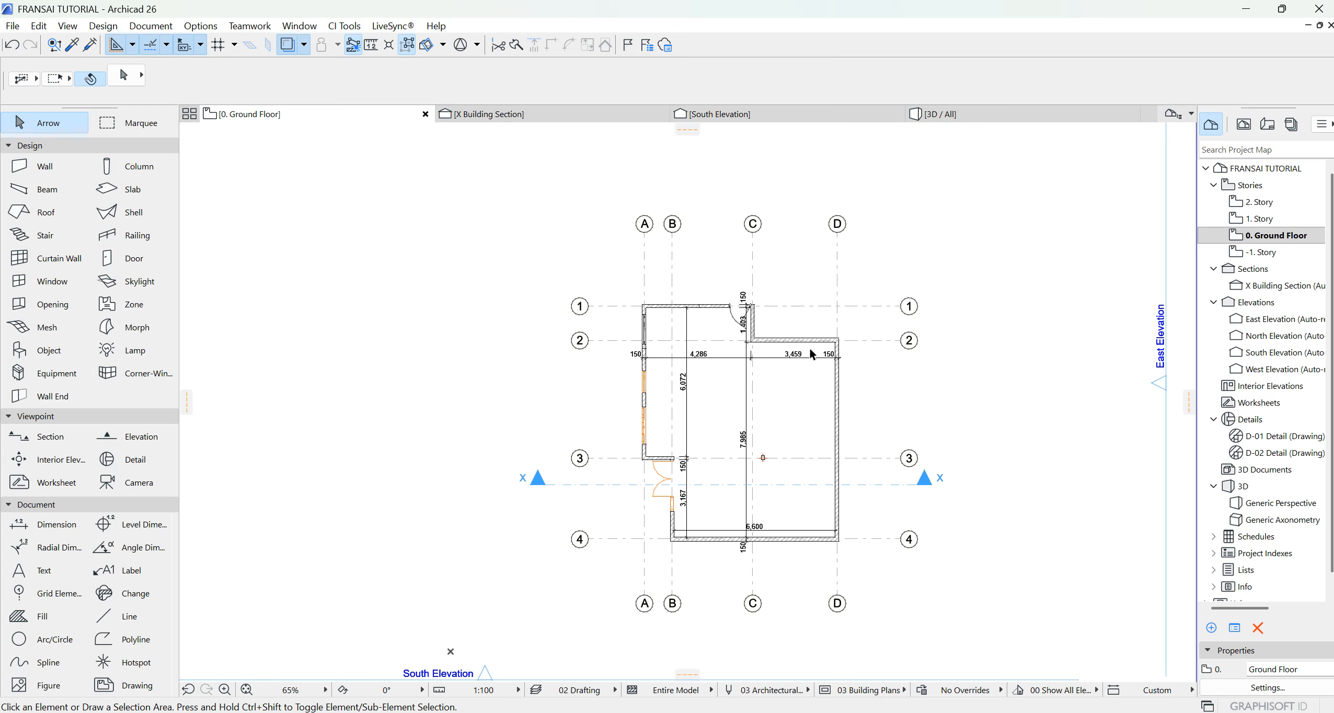
click(719, 114)
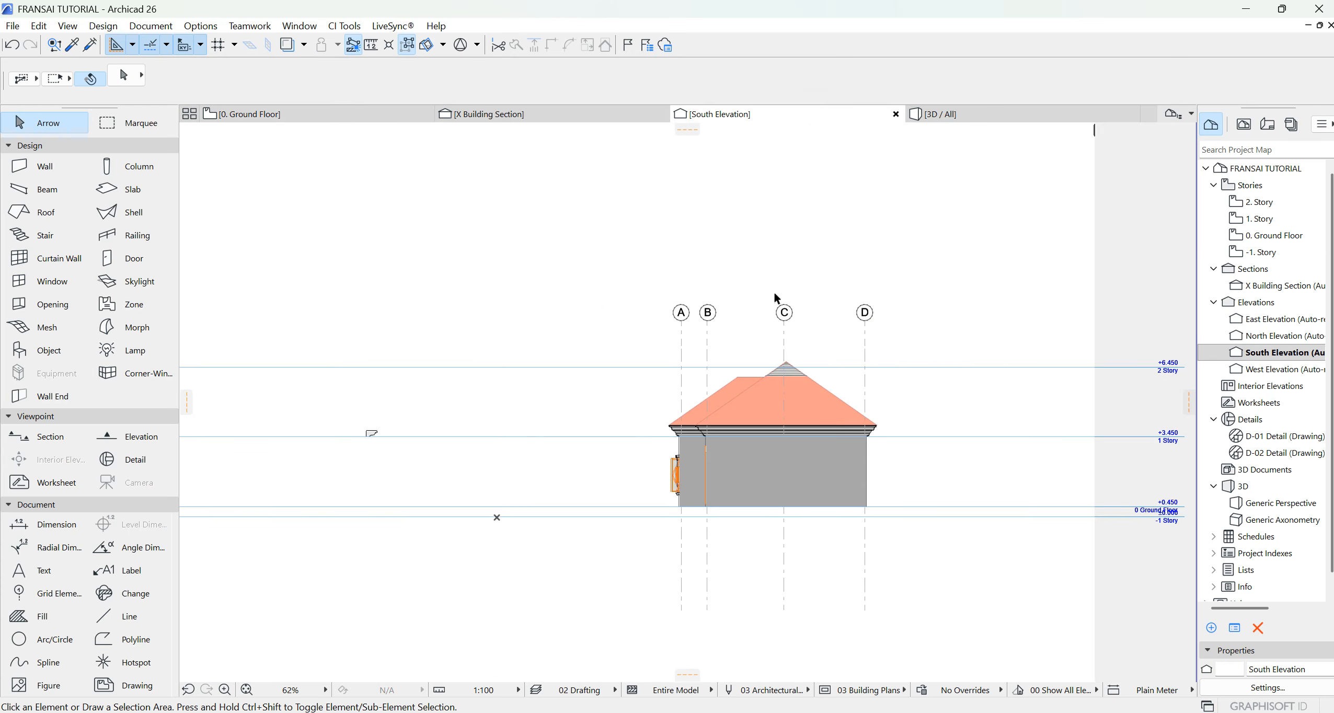
click(565, 115)
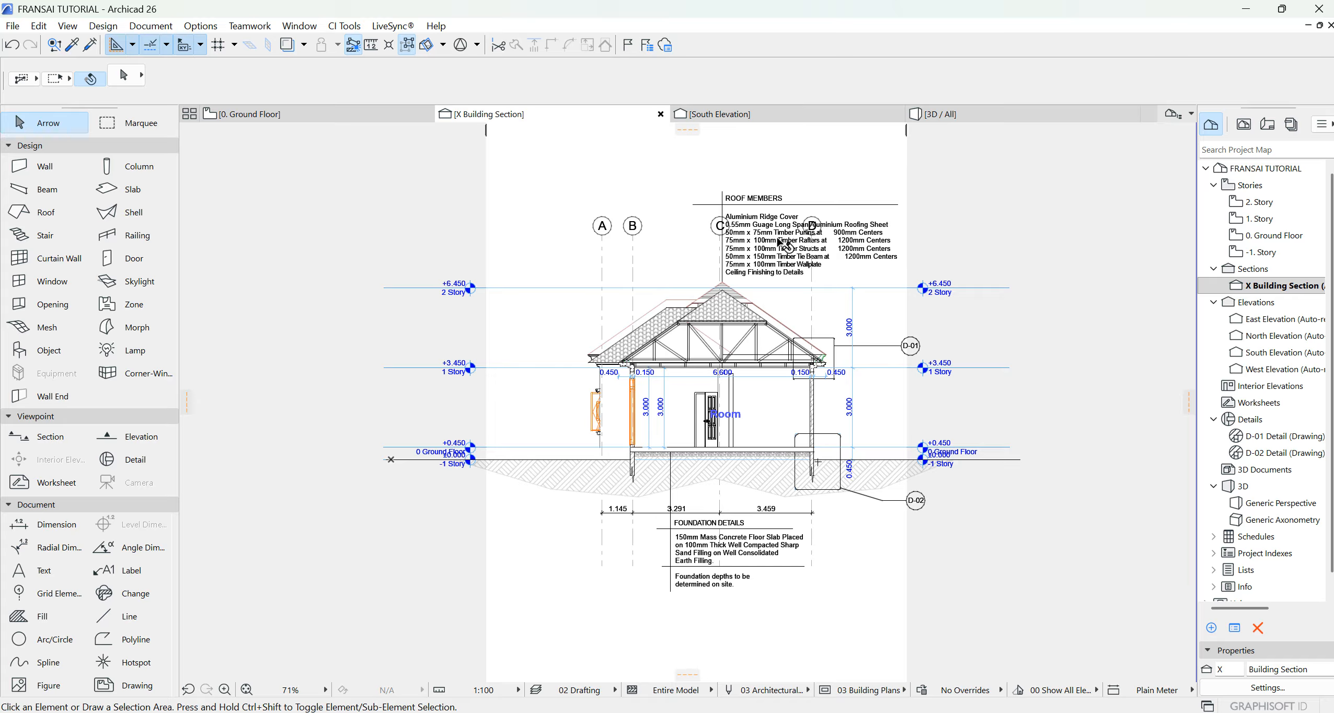
Stretch the upper end of grid line A upward in the building section, then bring it back level with grid line B.
scroll(655, 223, up, 4)
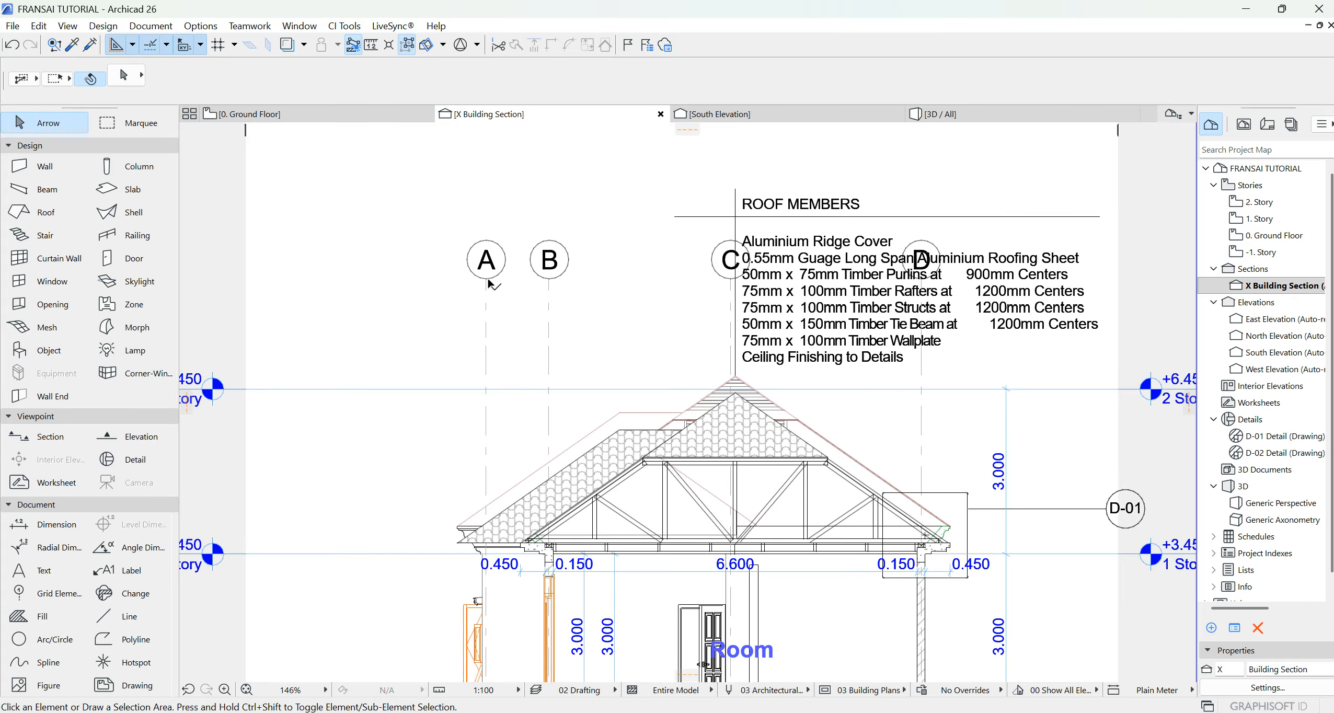
click(487, 279)
click(487, 280)
click(487, 155)
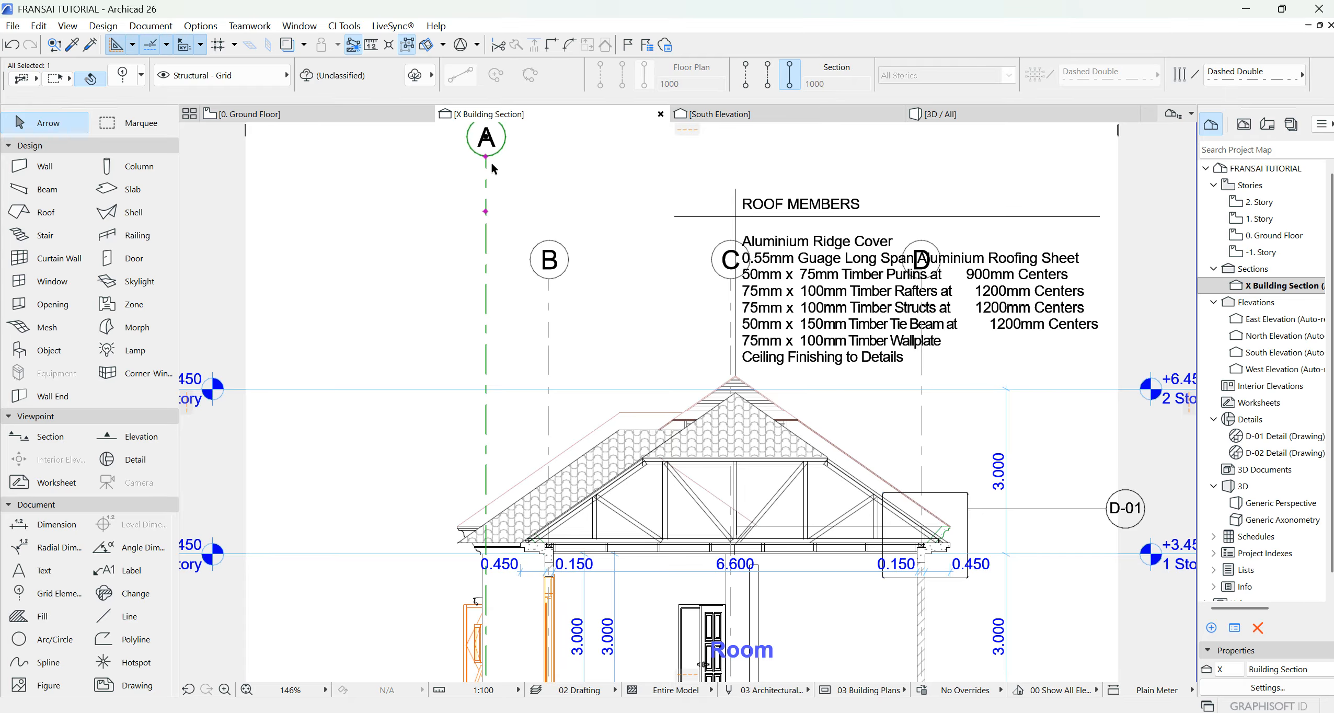
click(486, 156)
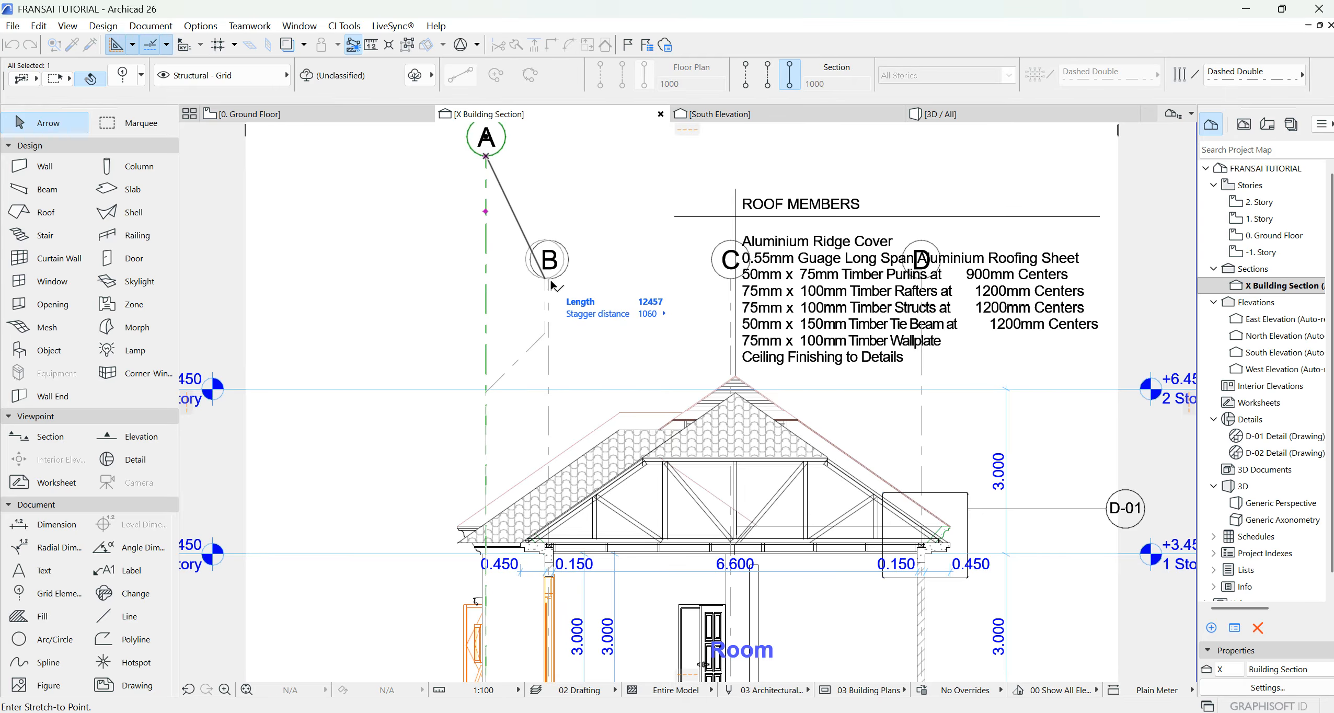
click(550, 282)
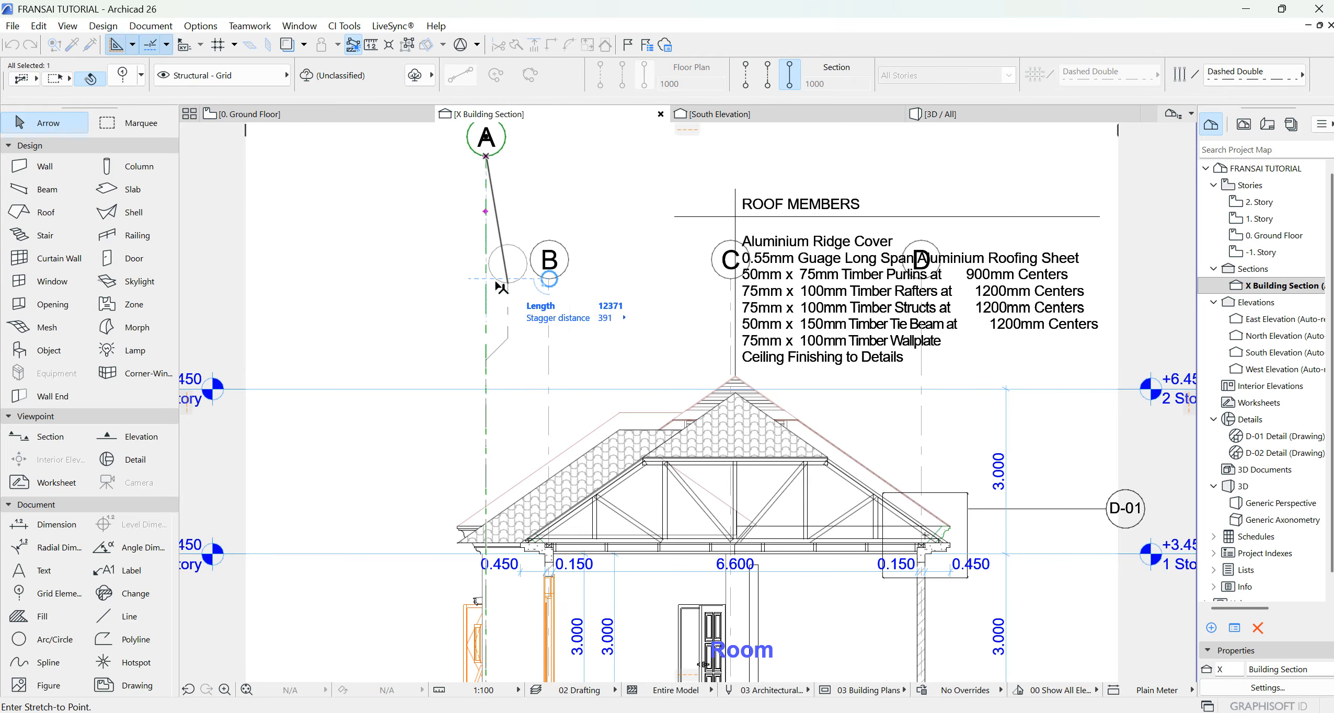
Select the grouped section notes, suspend groups, and remove the foundation details notes from the selection, keeping only the roof members block.
click(794, 254)
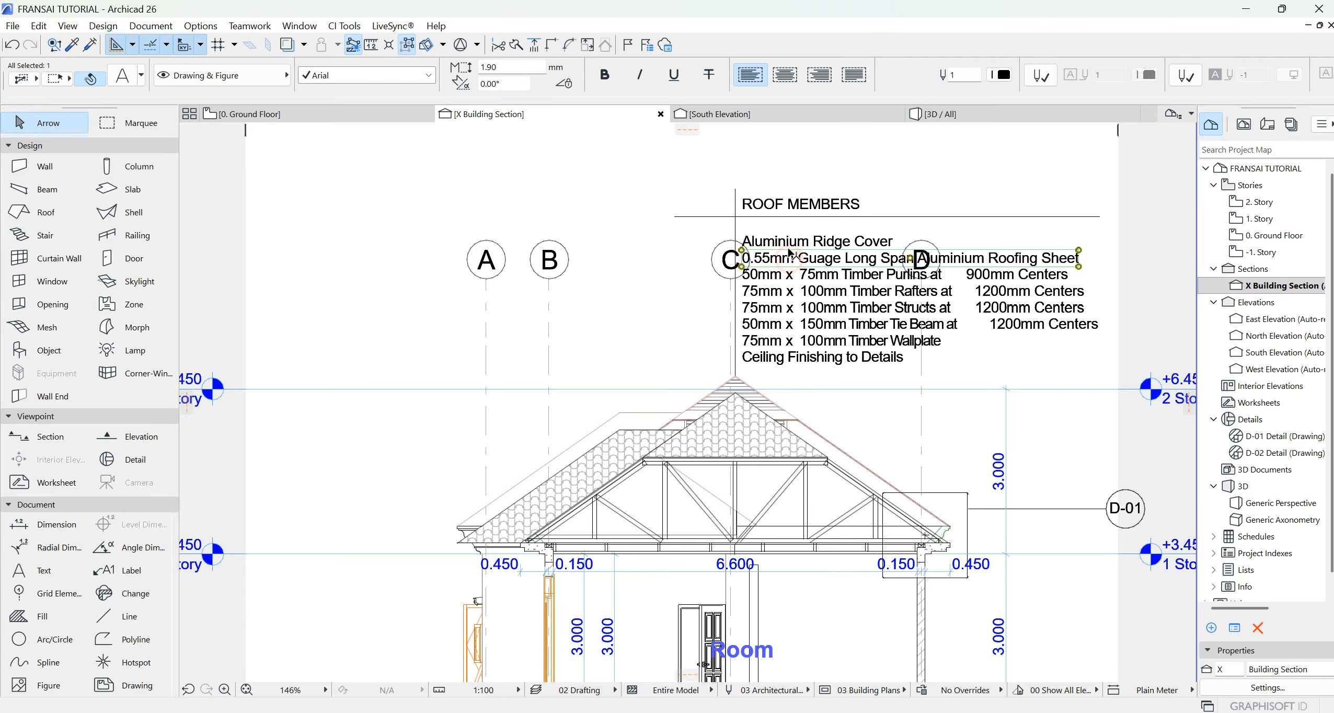
scroll(711, 431, down, 2)
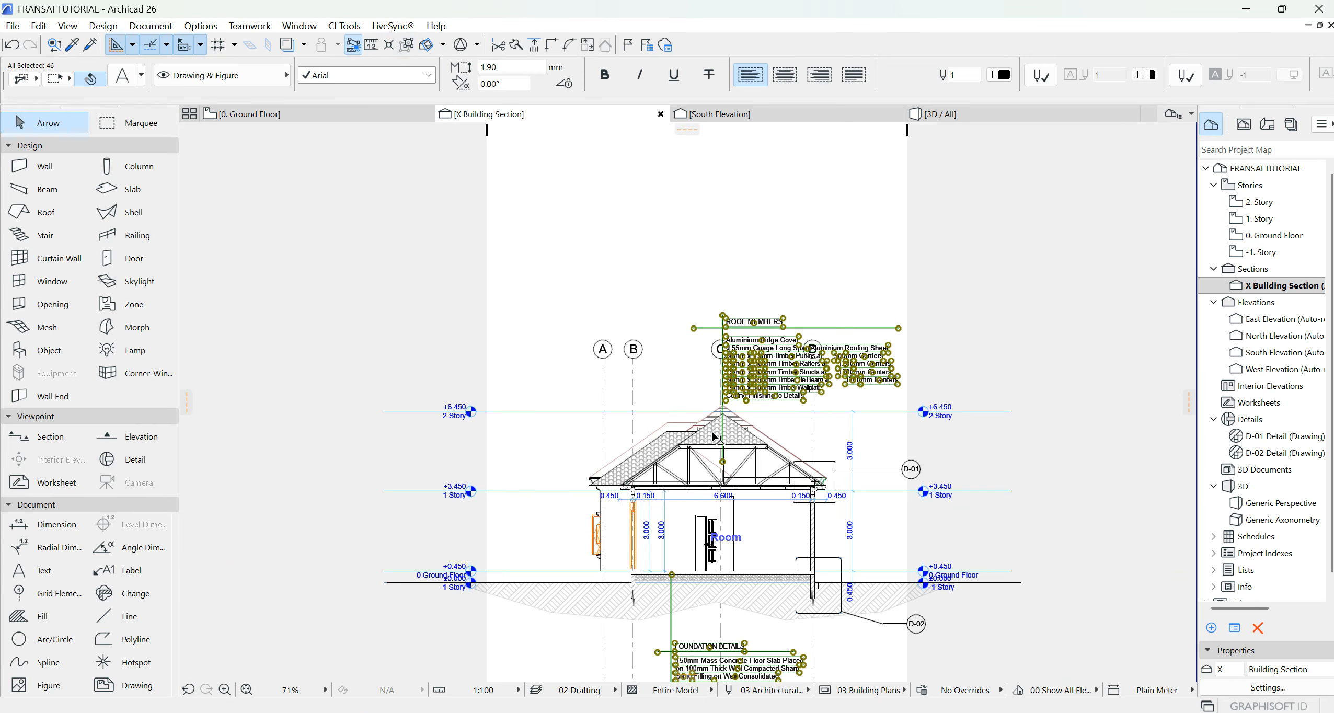
scroll(679, 484, down, 1)
scroll(763, 602, up, 3)
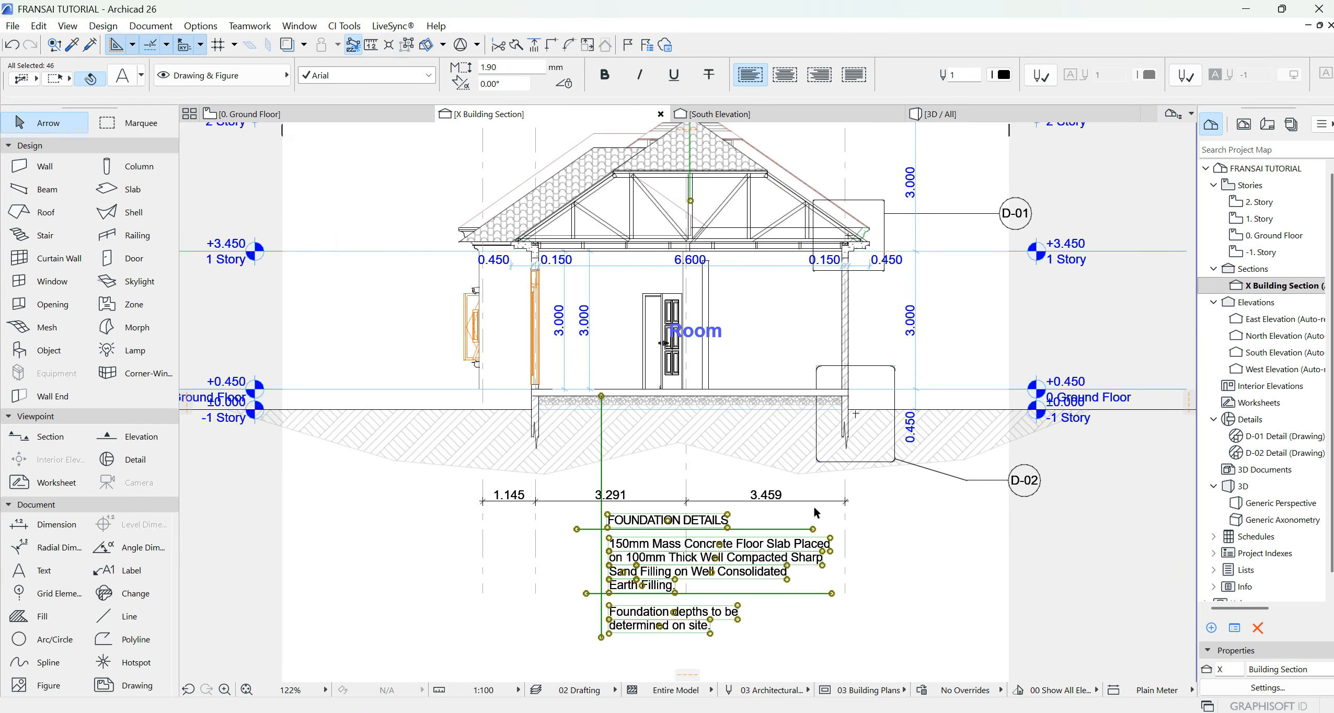
click(402, 45)
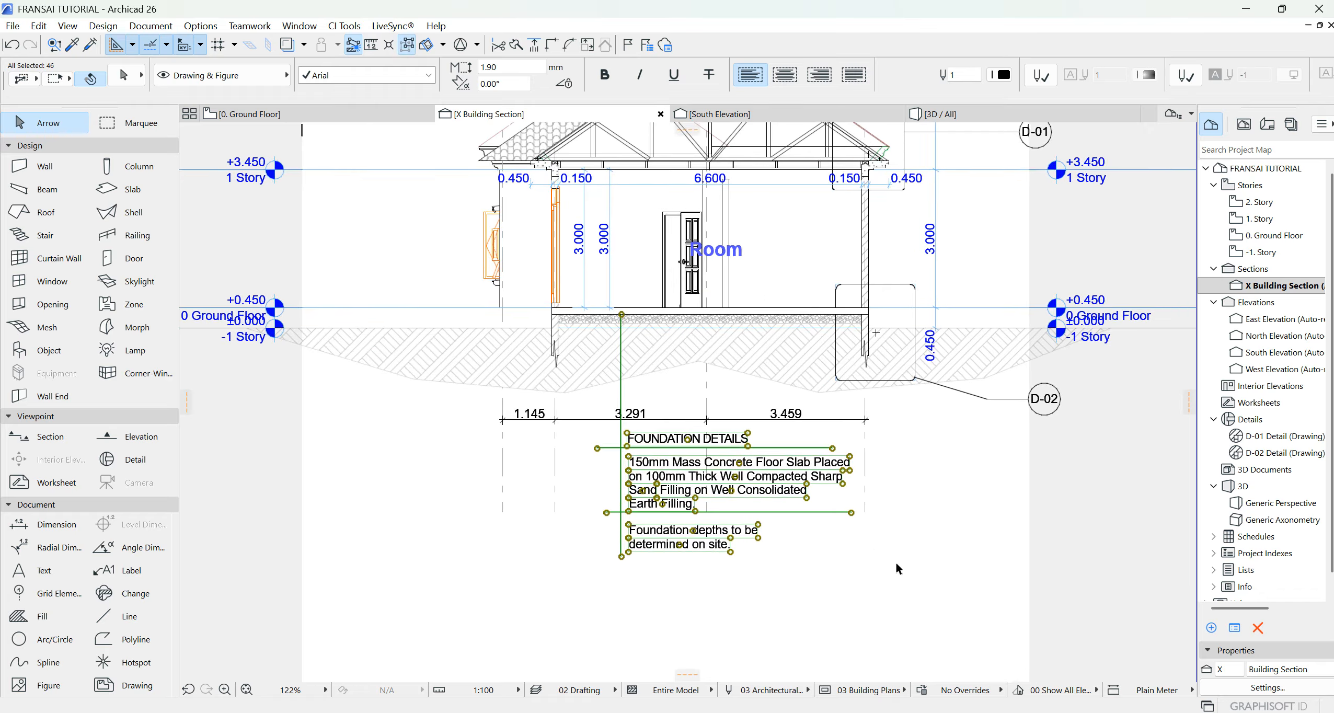
shift+click(897, 591)
shift+click(579, 428)
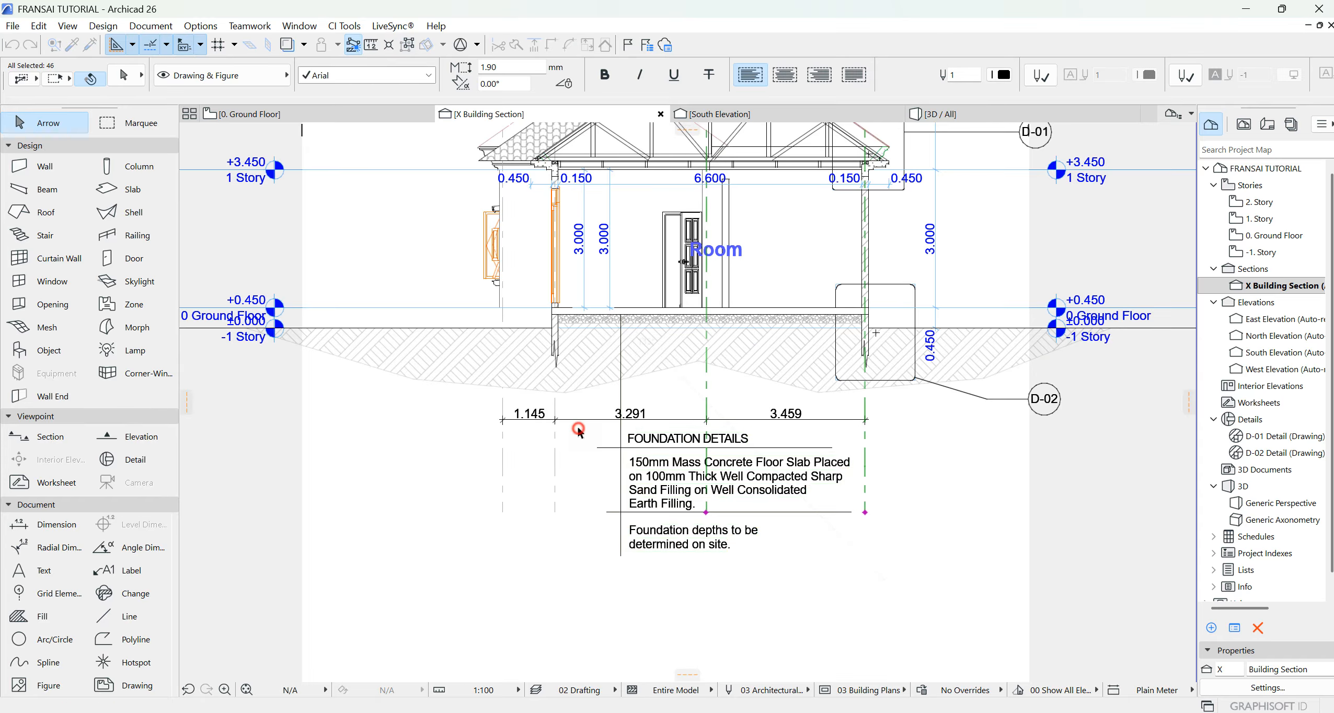
shift+click(707, 397)
shift+click(866, 411)
scroll(749, 525, down, 3)
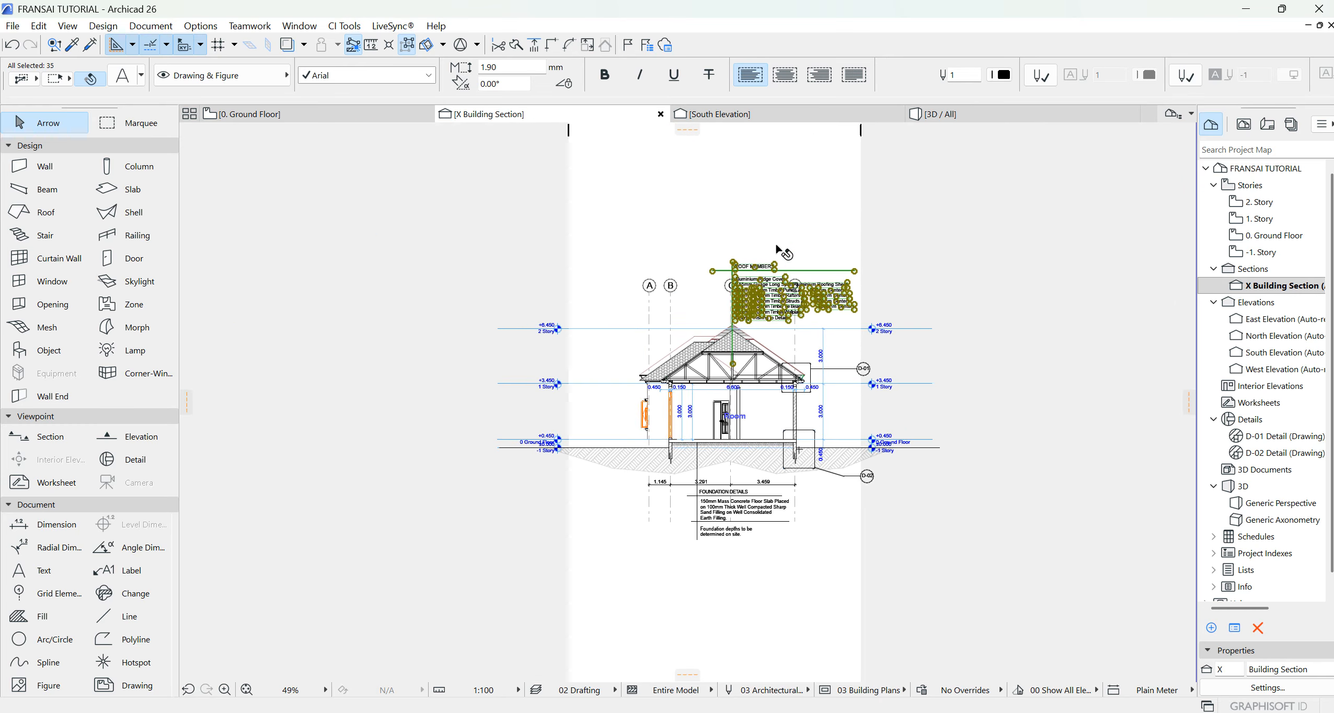
Move the roof members notes block straight up until its text clears the C and D grid markers, and deselect it.
scroll(785, 253, up, 3)
click(802, 299)
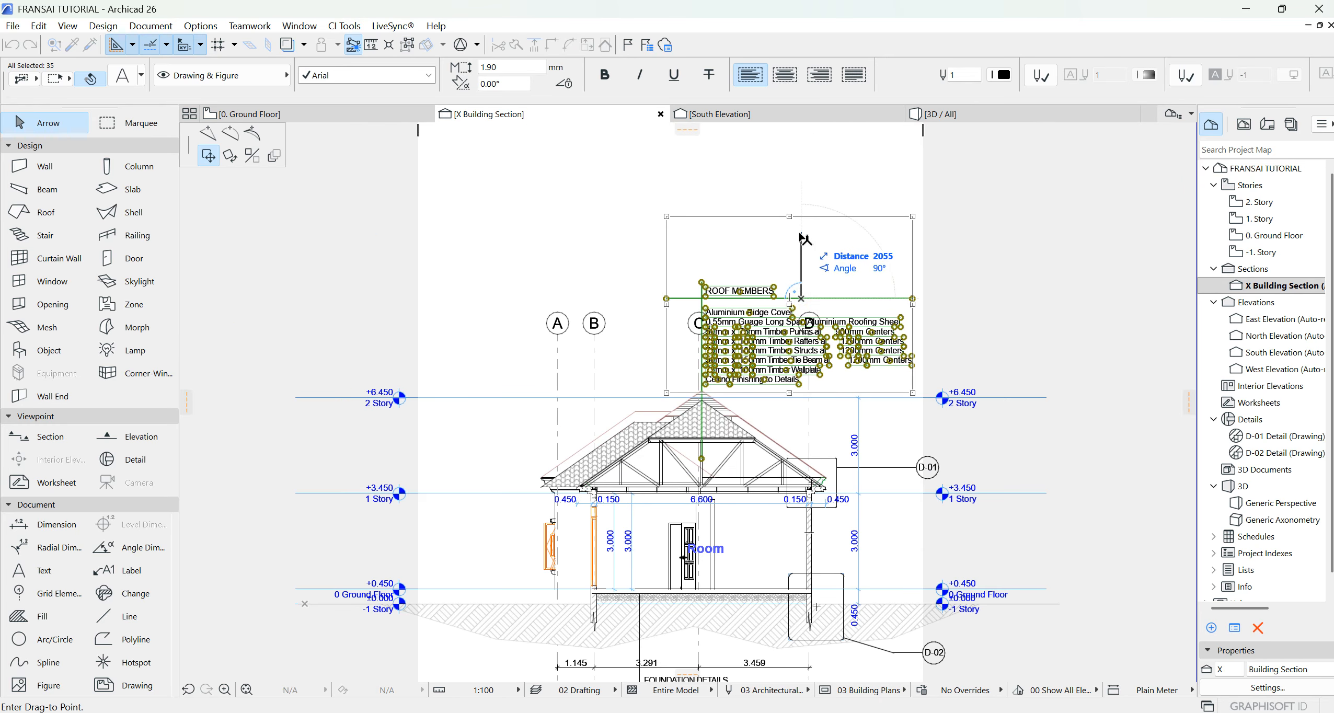
click(801, 235)
click(801, 233)
click(800, 216)
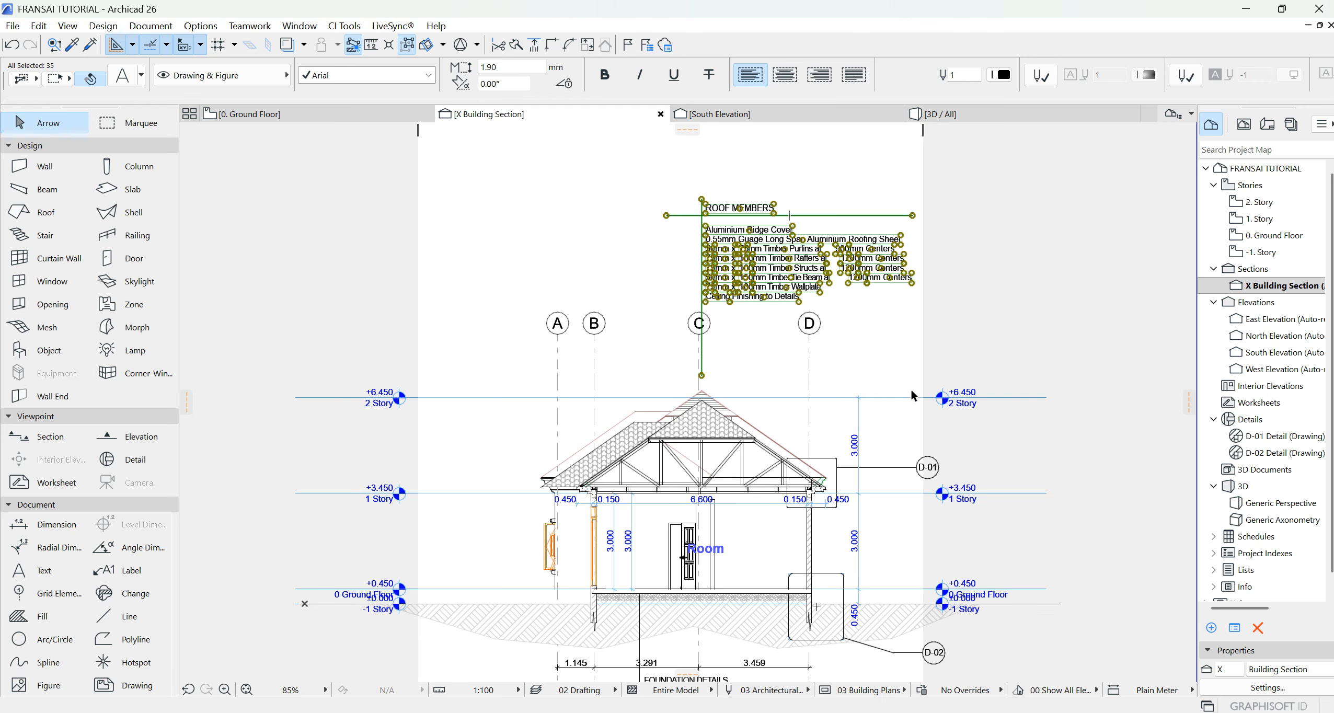
click(601, 199)
Open the ground floor plan and look at the automatic dimensioning commands offered with nothing selected.
click(251, 114)
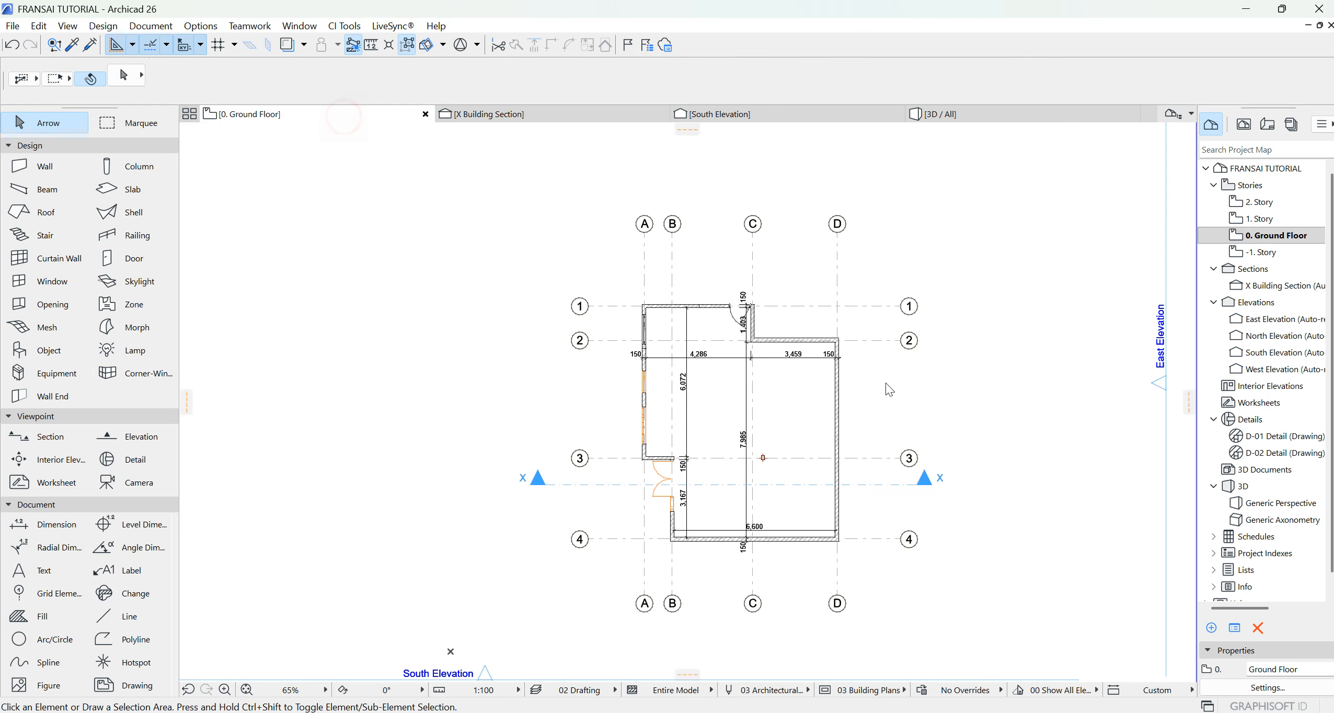
click(150, 25)
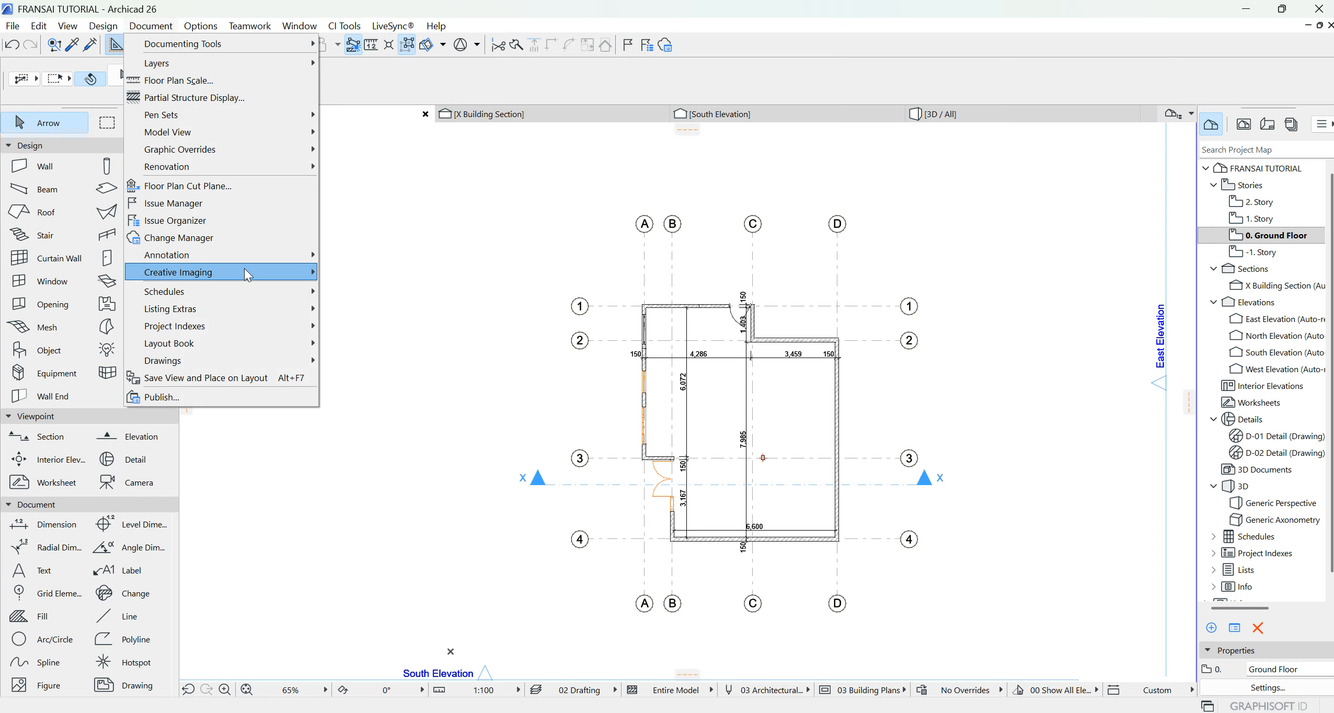
mouse_move(248, 256)
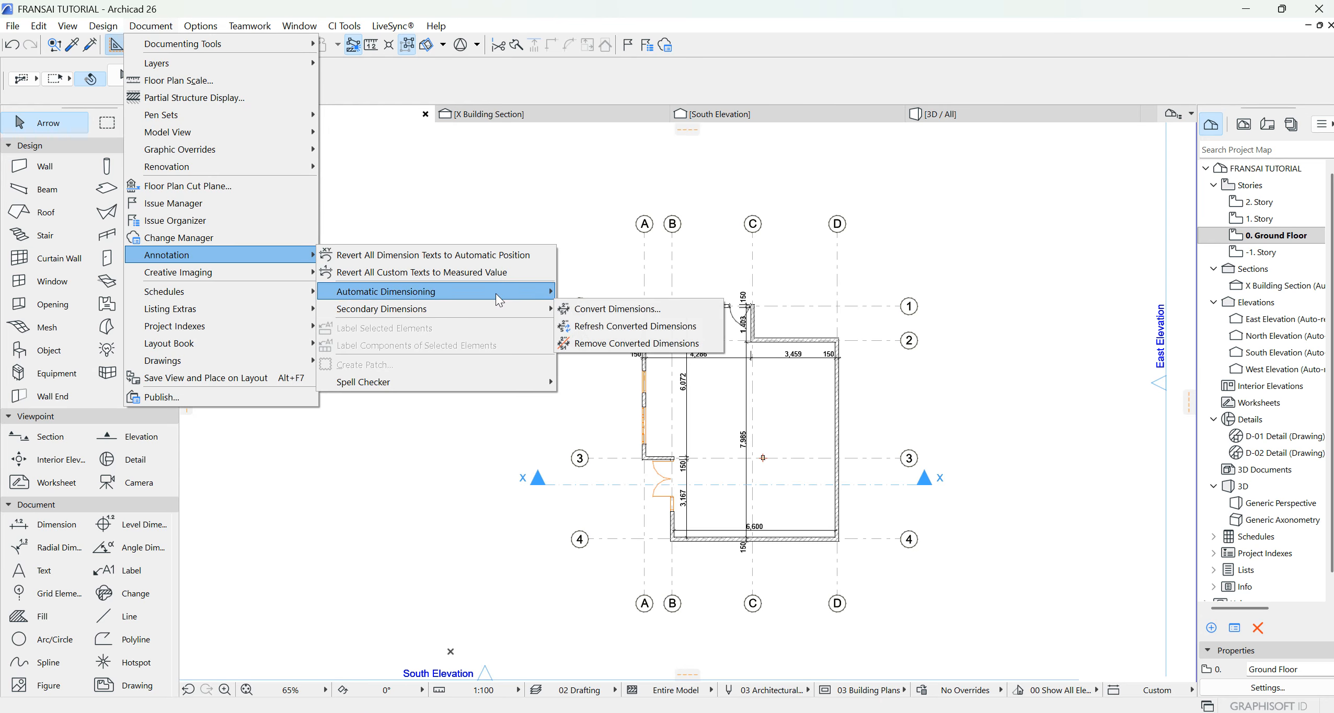
click(686, 352)
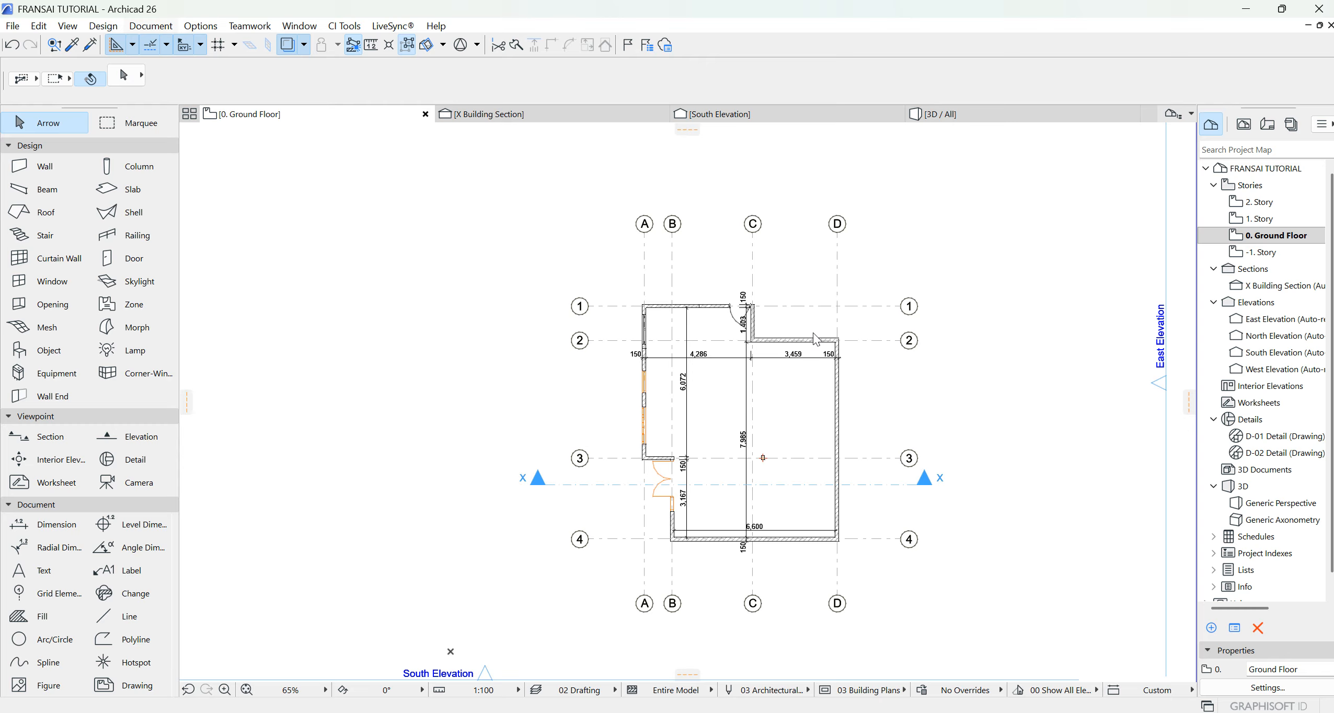
Select all exterior walls as a group and add automatic exterior dimensions on four sides, measured to outer faces and opening endpoints, with lines 500 apart.
scroll(753, 318, up, 4)
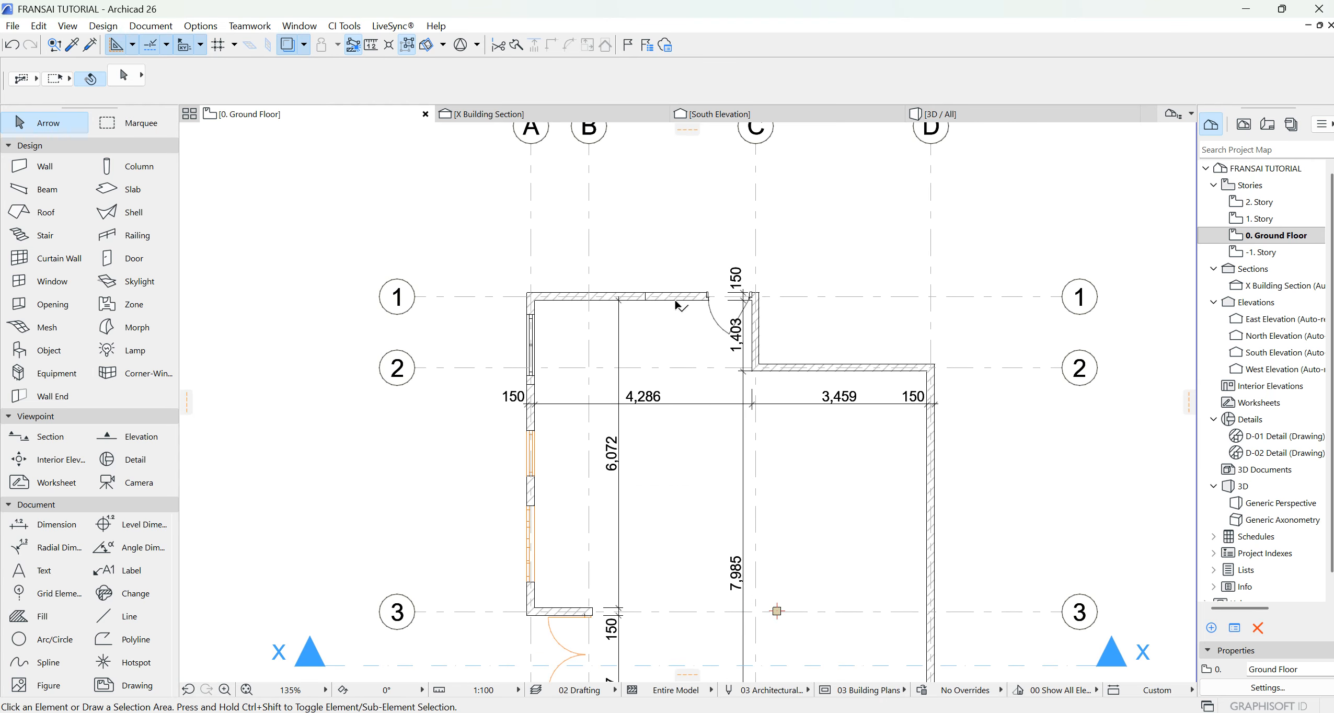
click(679, 296)
click(409, 45)
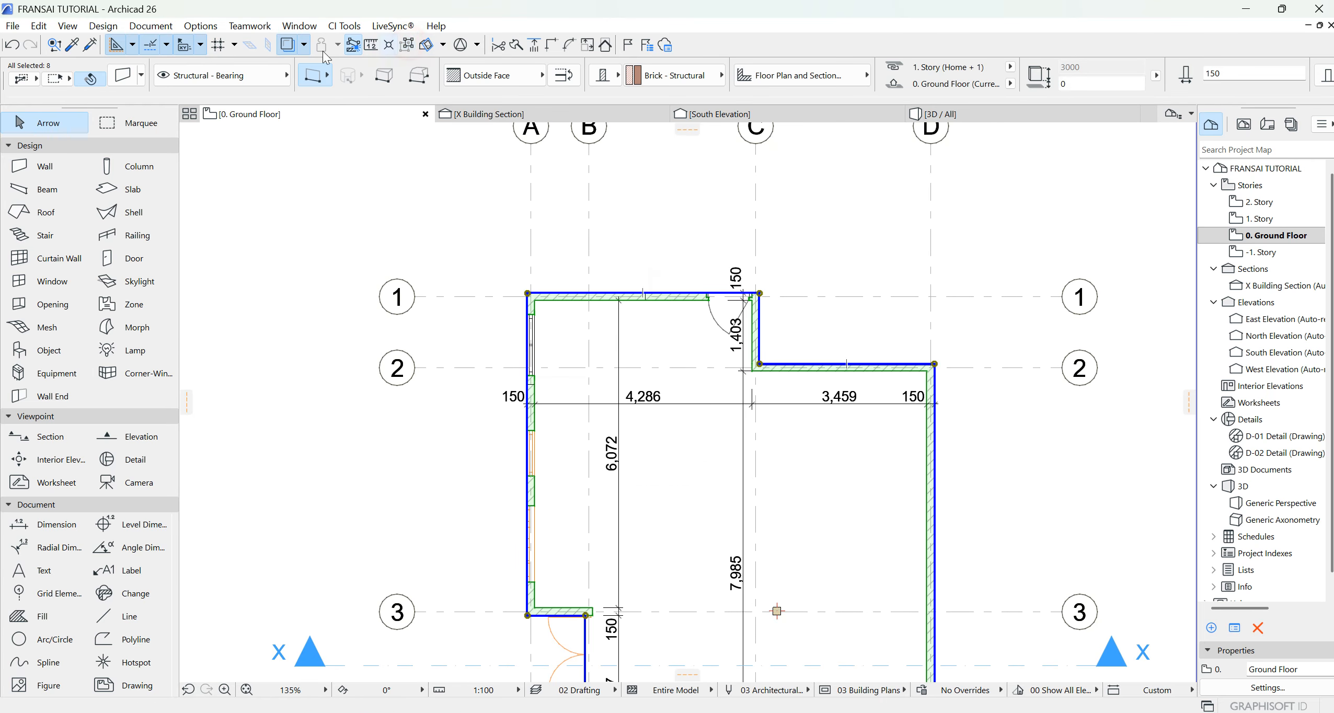
click(150, 25)
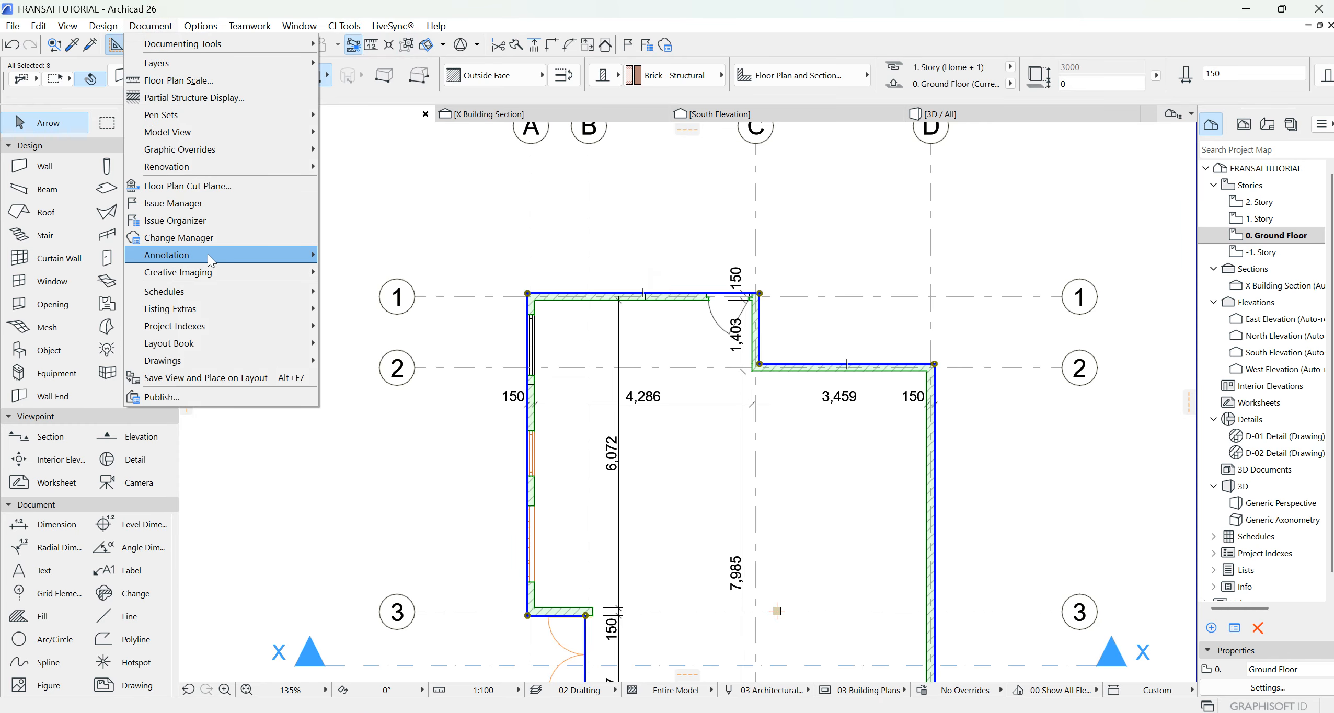
mouse_move(208, 255)
mouse_move(444, 291)
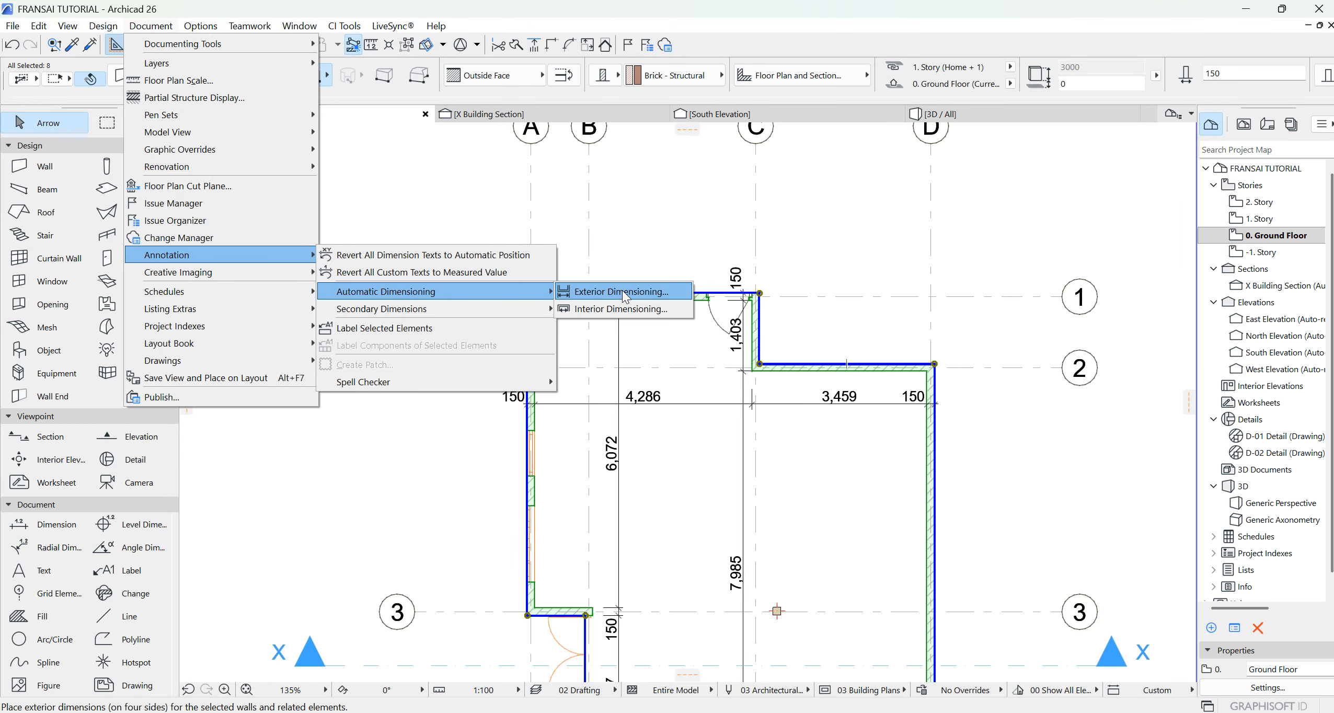
click(623, 290)
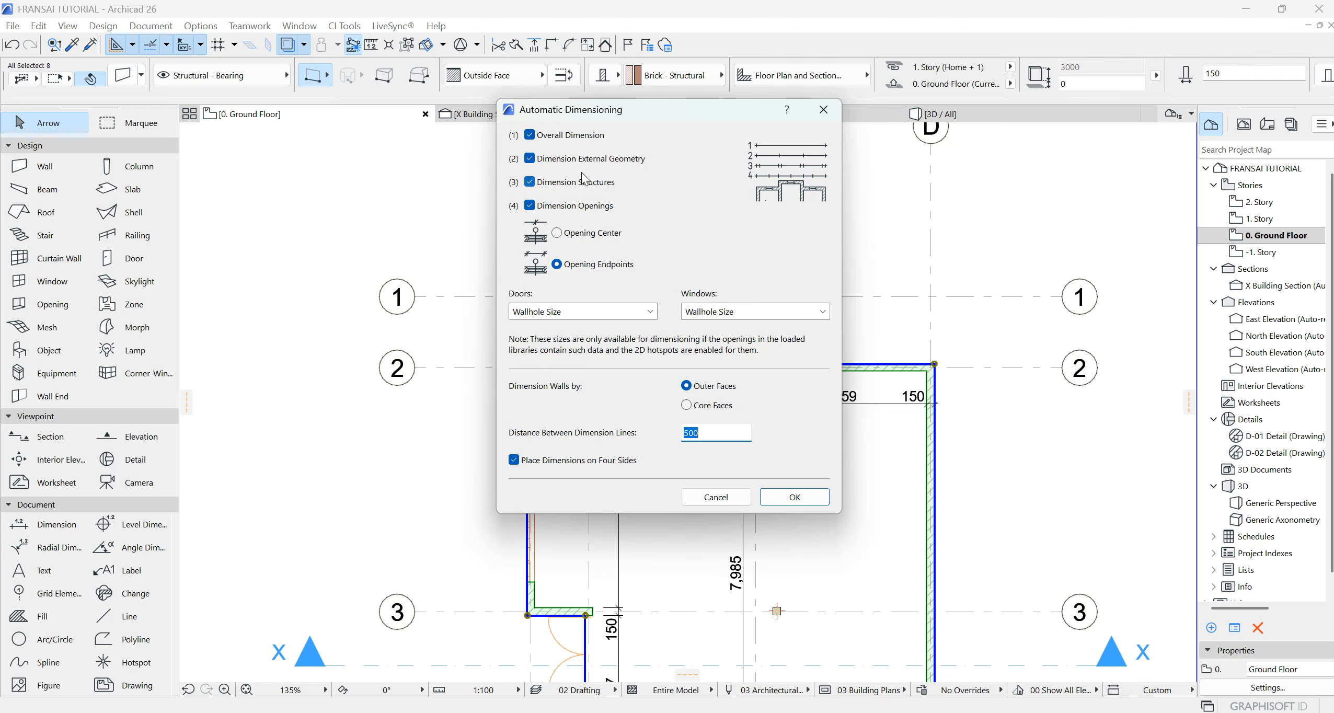
click(795, 497)
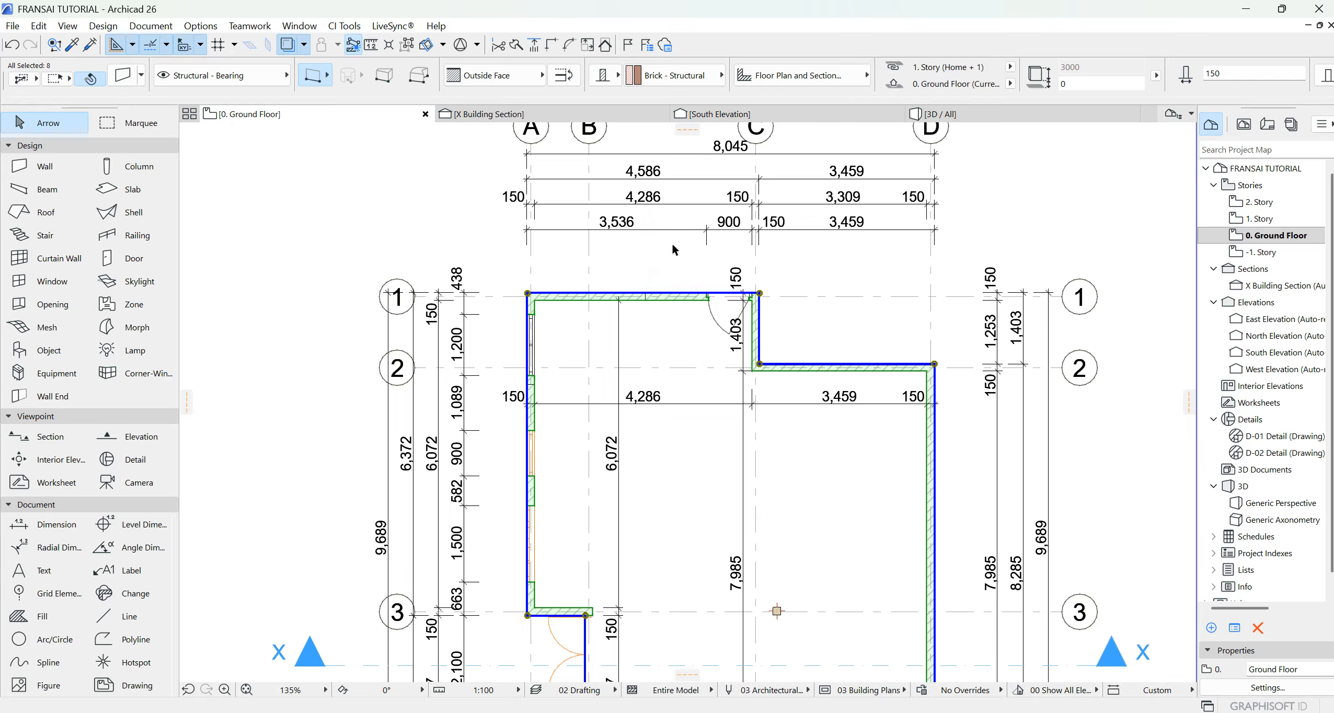
scroll(660, 313, down, 2)
scroll(661, 318, down, 1)
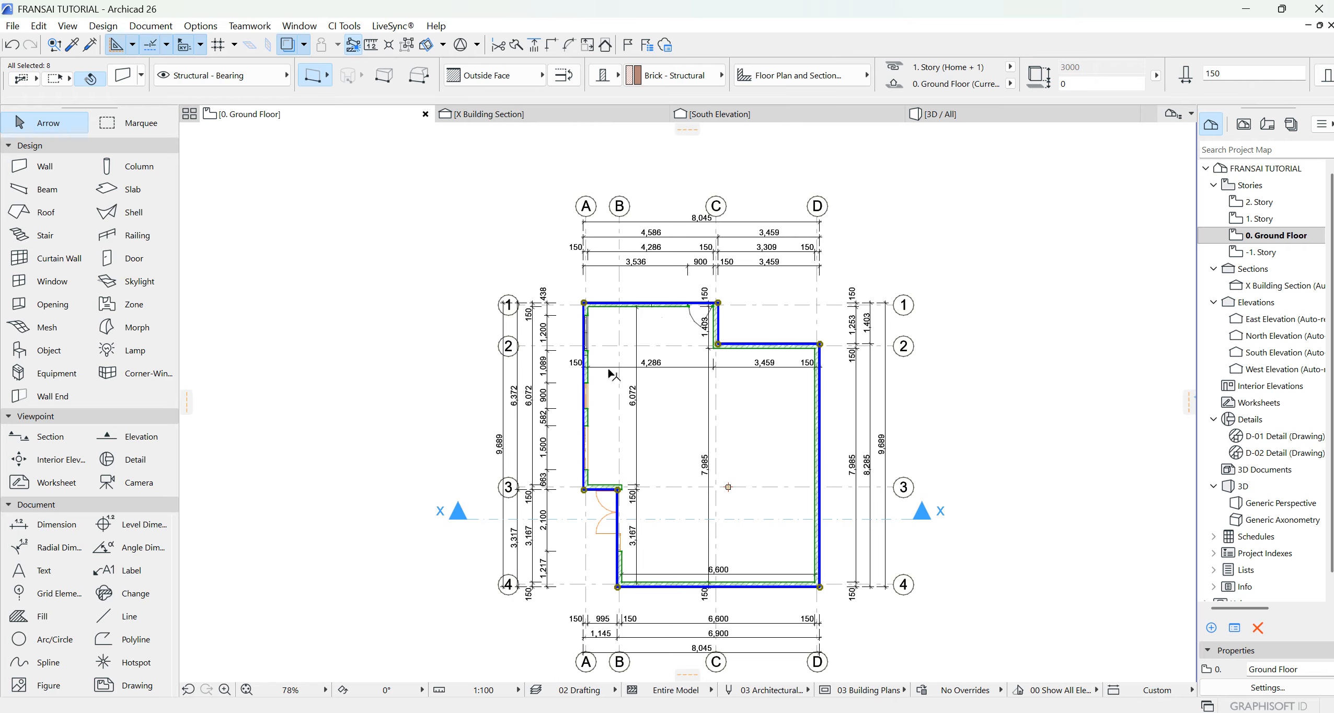
Delete the automatically placed exterior dimension chains on all four sides of the floor plan.
click(553, 438)
drag(555, 436, 483, 408)
key(Delete)
drag(759, 269, 748, 183)
key(Delete)
drag(912, 412, 847, 372)
key(Delete)
scroll(920, 319, down, 4)
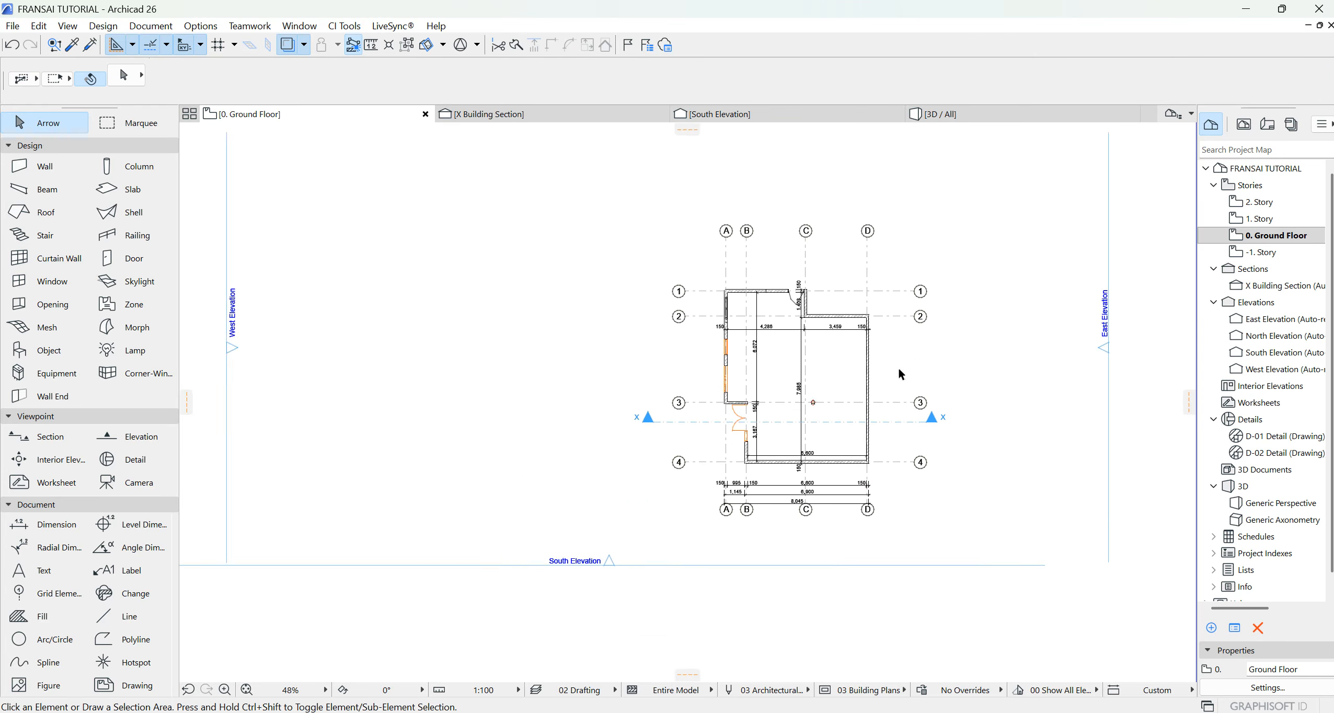
scroll(861, 449, up, 4)
drag(869, 475, 832, 409)
click(832, 411)
key(Delete)
scroll(789, 256, down, 4)
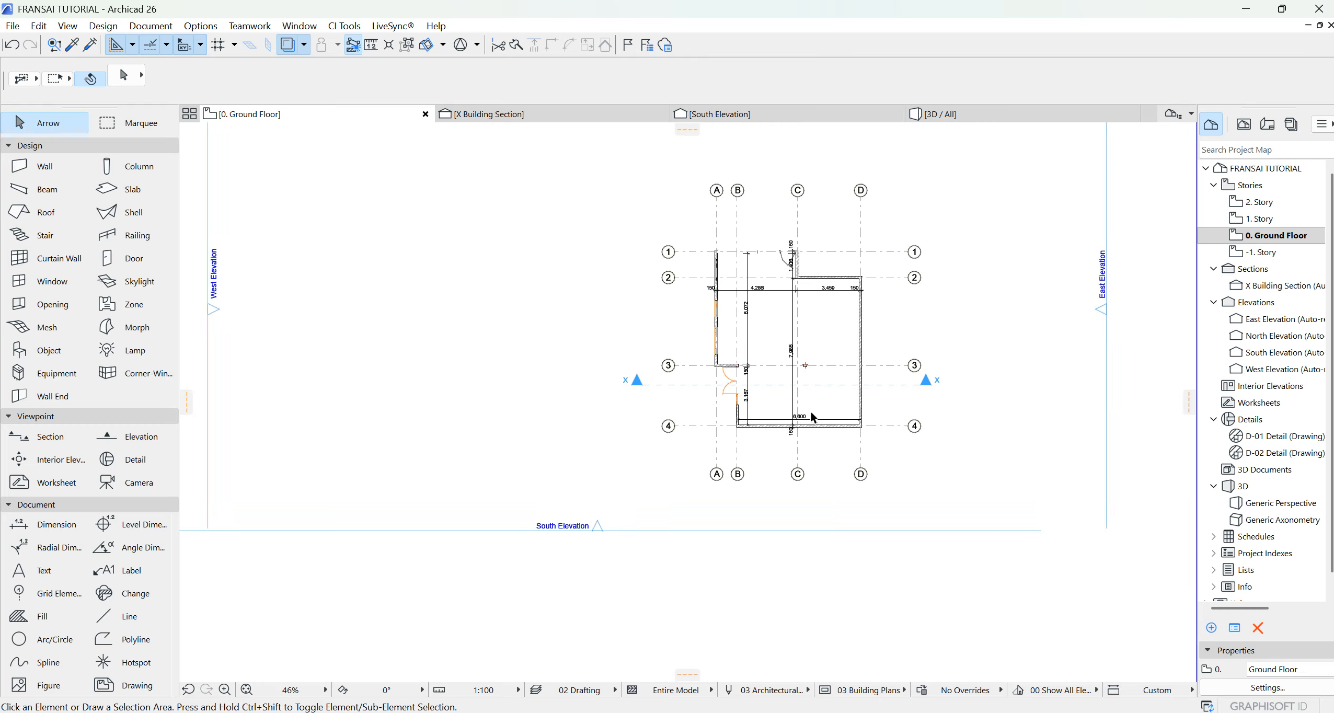
Add a linear dimension chain across grid lines A, B, C and D, placed between the upper grid markers and the building.
click(33, 529)
scroll(930, 214, up, 3)
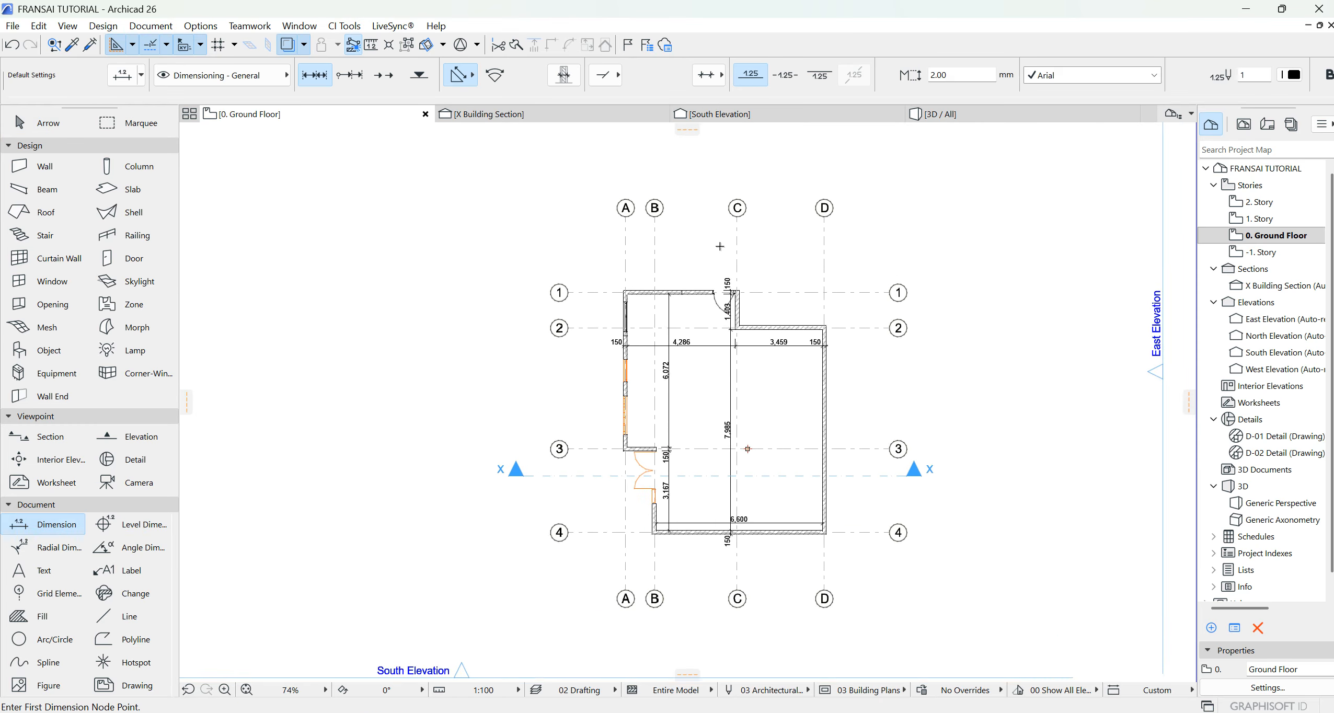
click(578, 245)
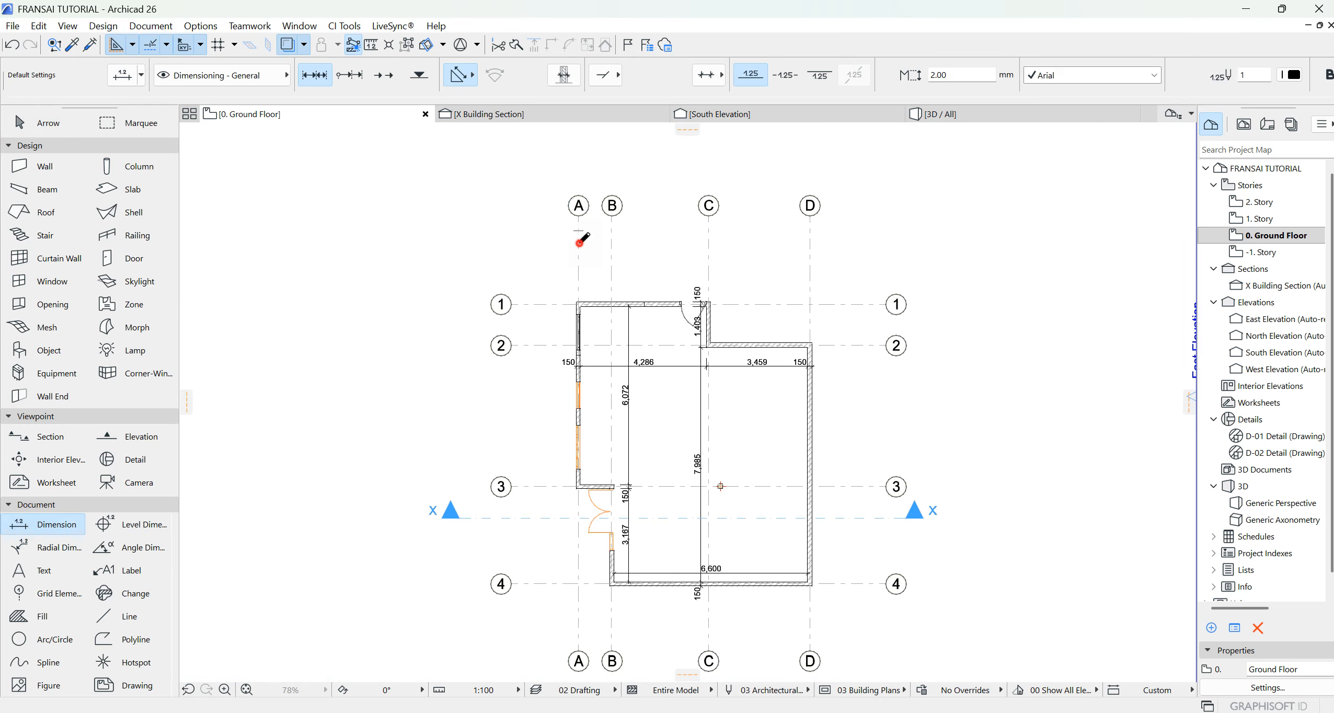
click(613, 245)
click(709, 245)
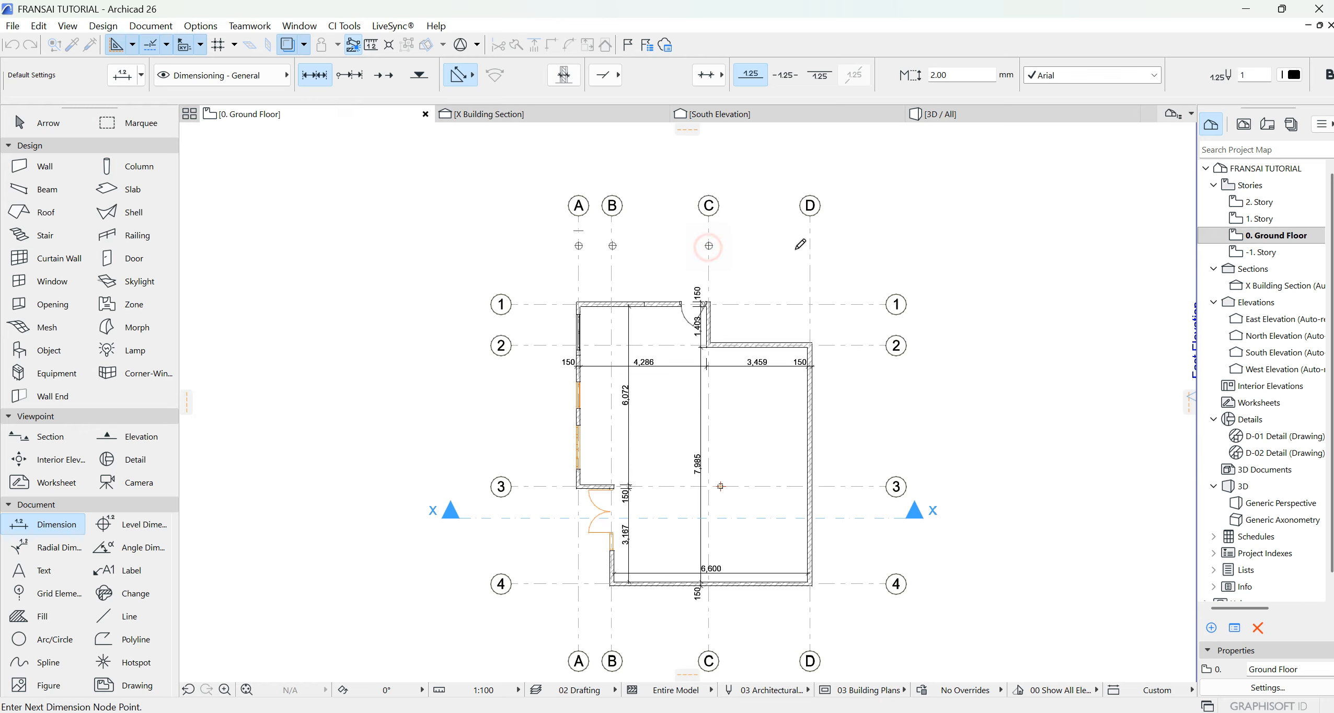
click(810, 245)
right_click(813, 247)
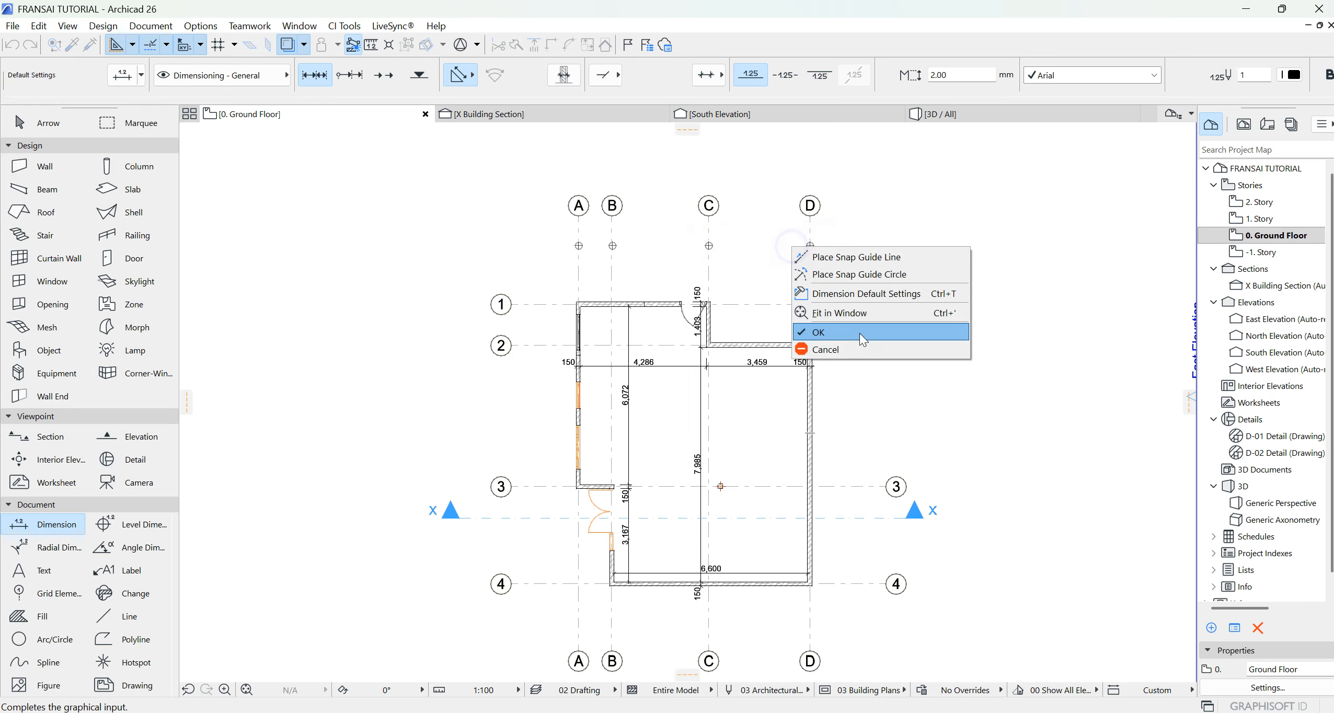
click(860, 332)
click(729, 274)
Add a vertical dimension chain through grid lines 1, 2, 3 and 4, placed between their west-side markers and the building.
middle_drag(743, 205, 830, 160)
click(627, 260)
click(627, 301)
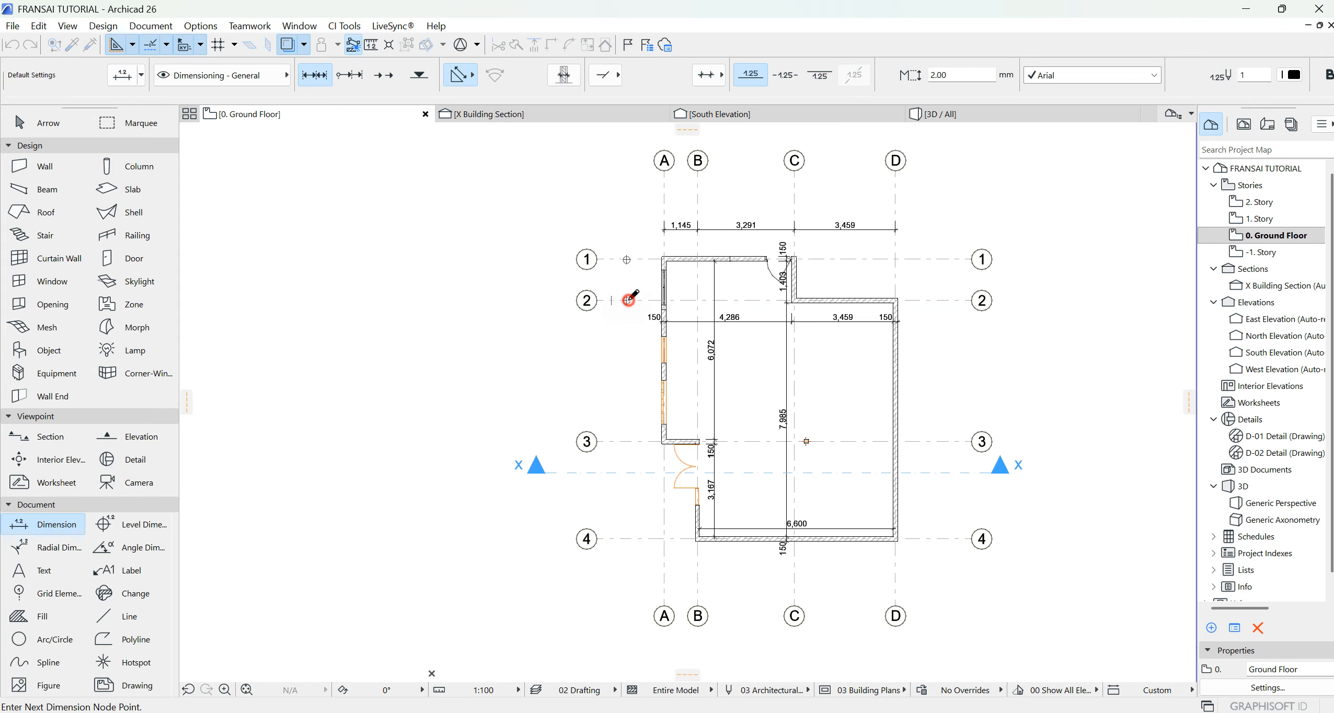
click(627, 442)
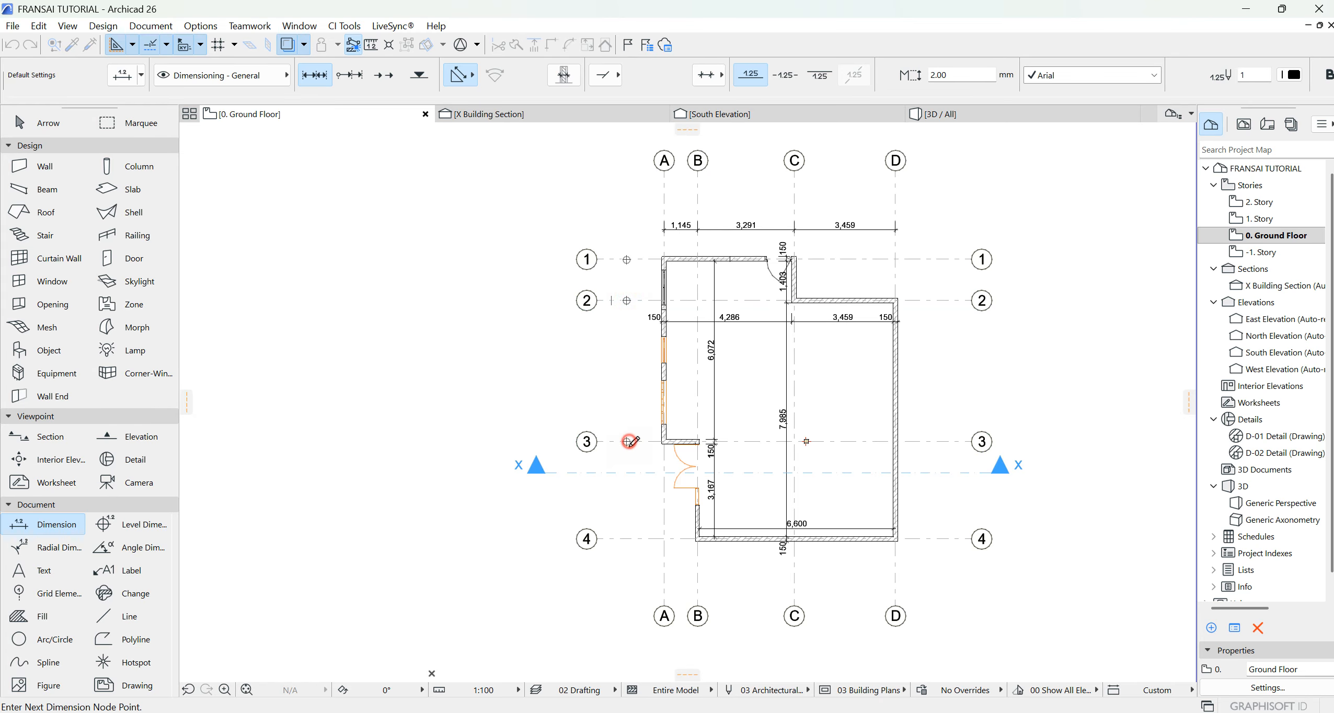
click(627, 538)
right_click(625, 350)
click(657, 442)
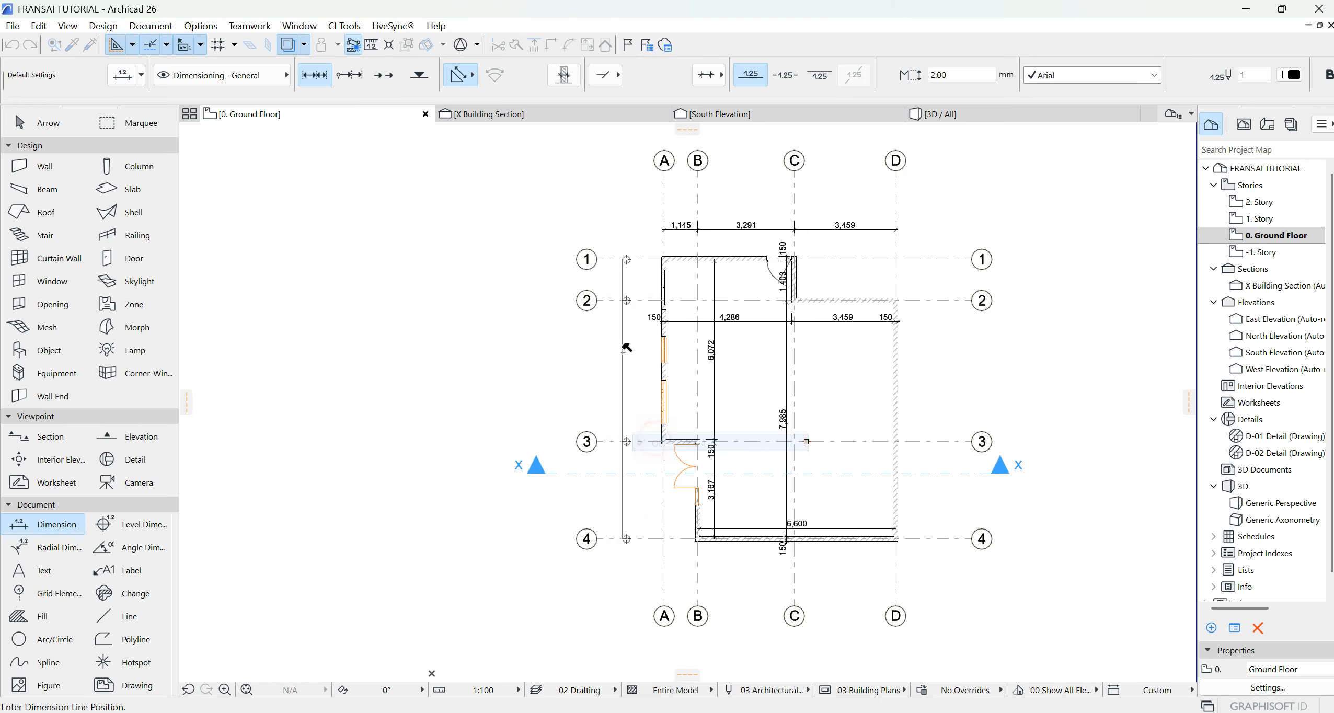
click(625, 349)
scroll(660, 346, down, 3)
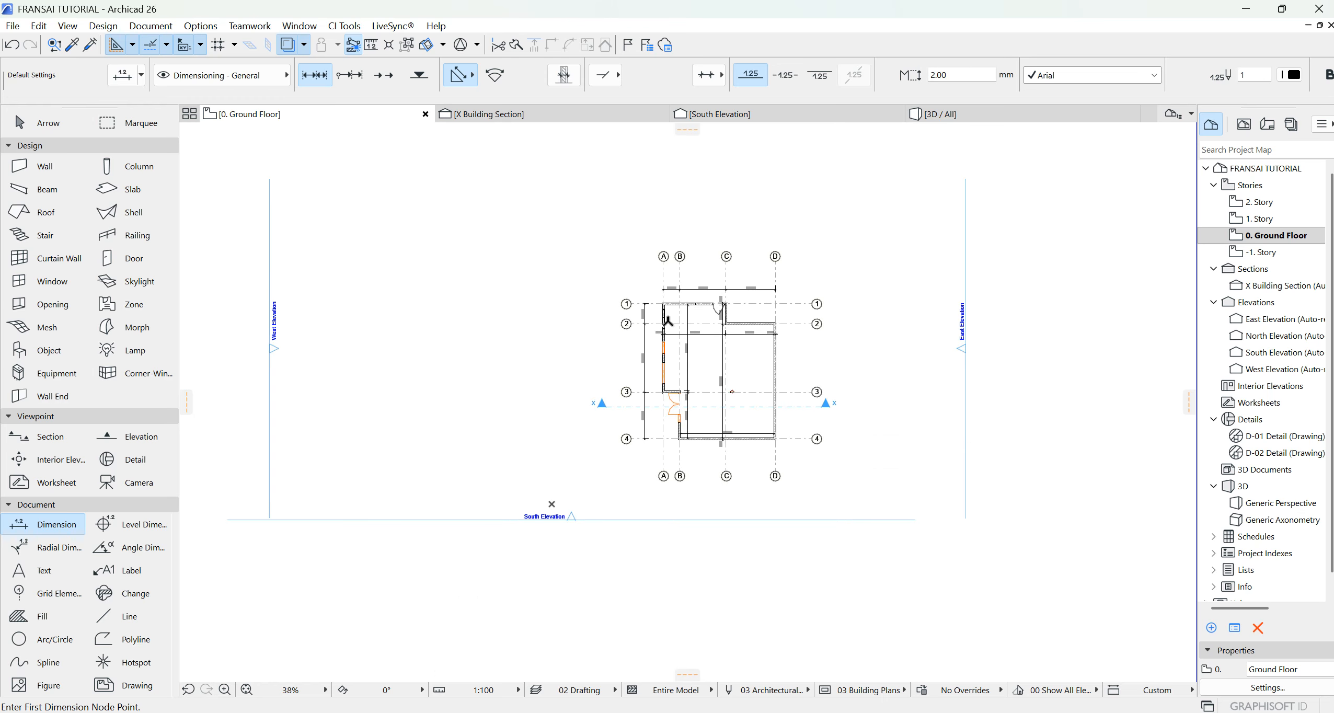
scroll(670, 320, up, 3)
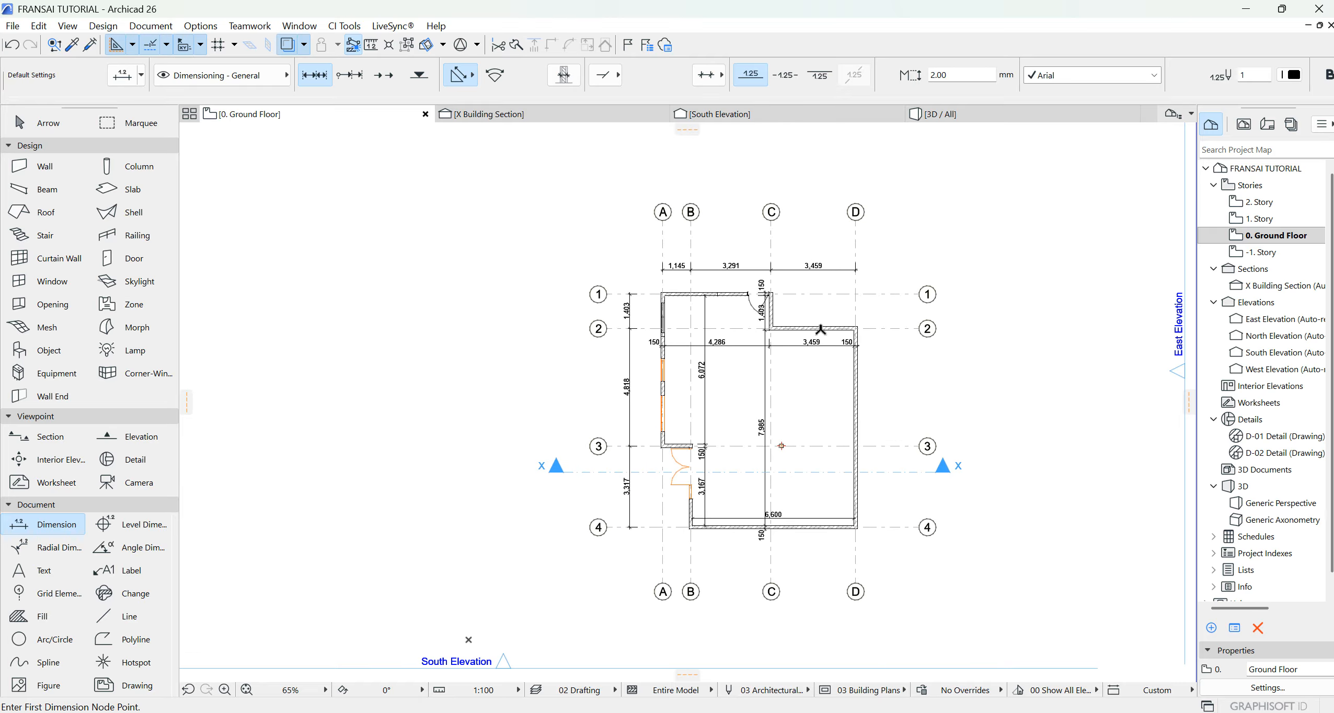